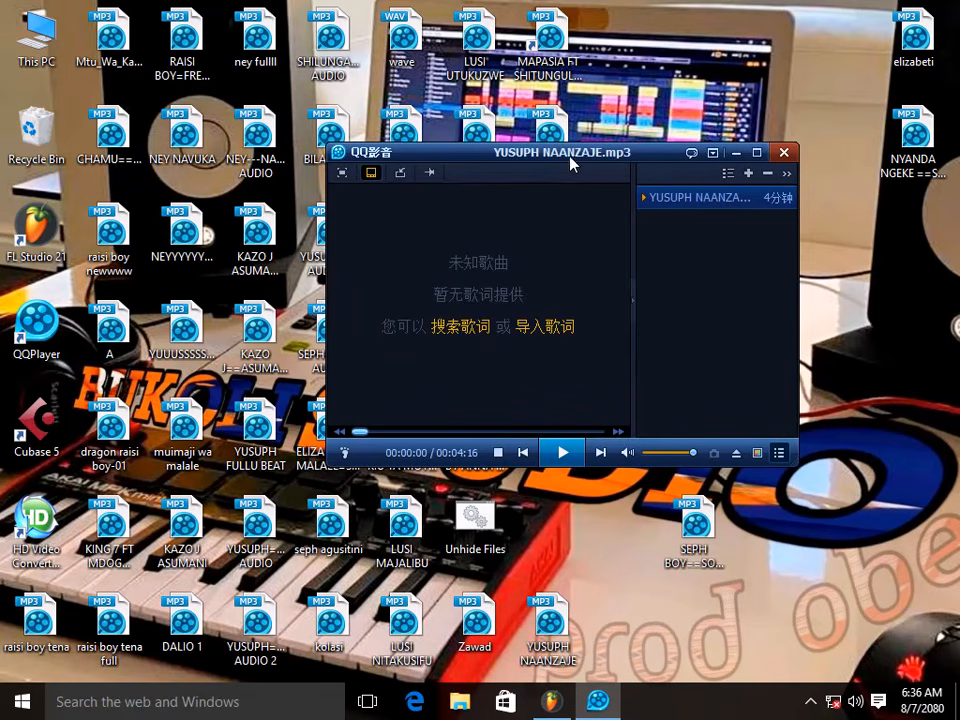
Step: Play the finished MP3 song in the media player to preview it, pause it and close the player
drag(570, 163, 537, 165)
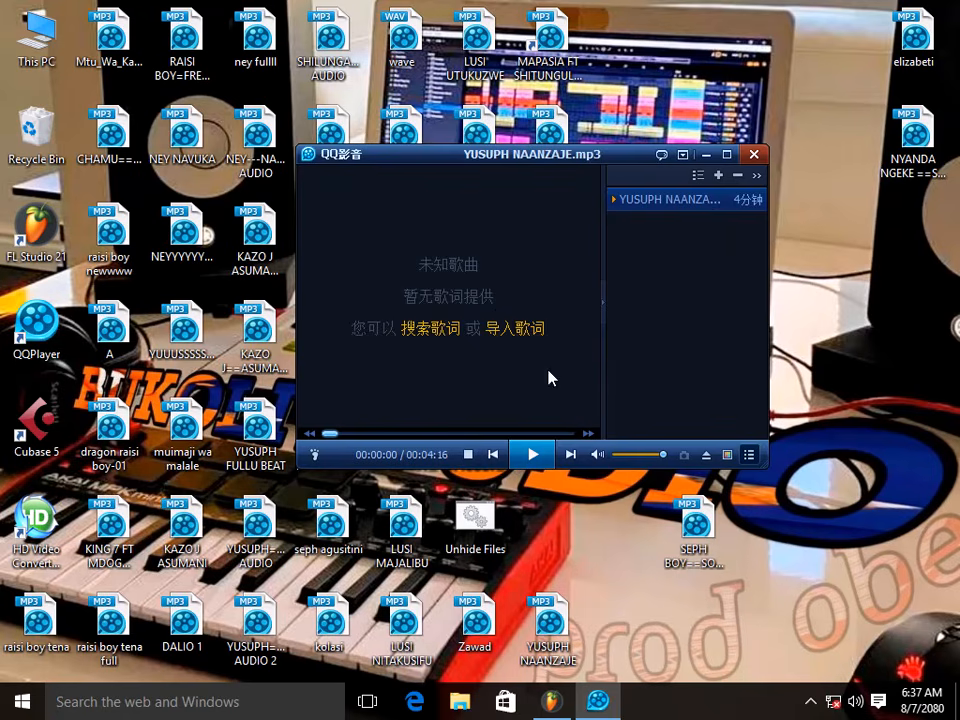
drag(506, 165, 527, 176)
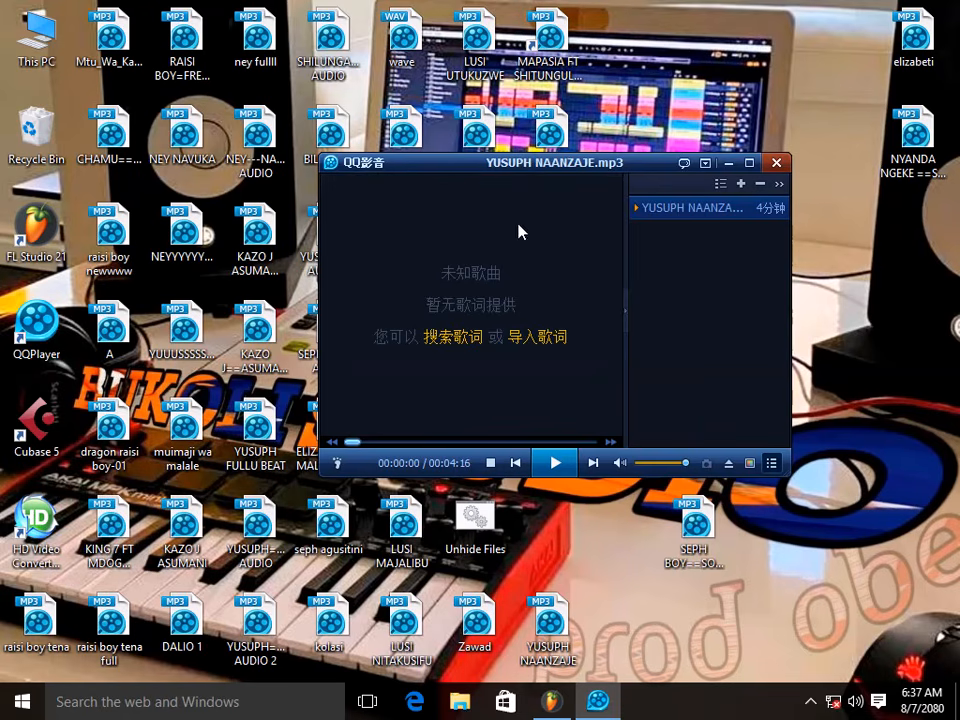
drag(578, 165, 551, 80)
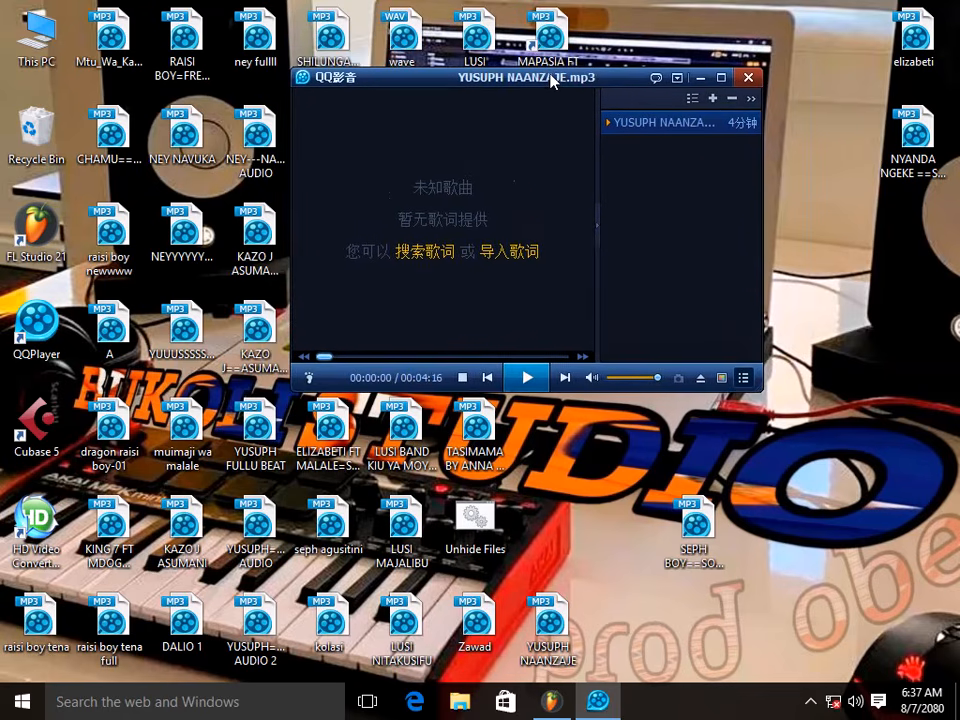
click(526, 378)
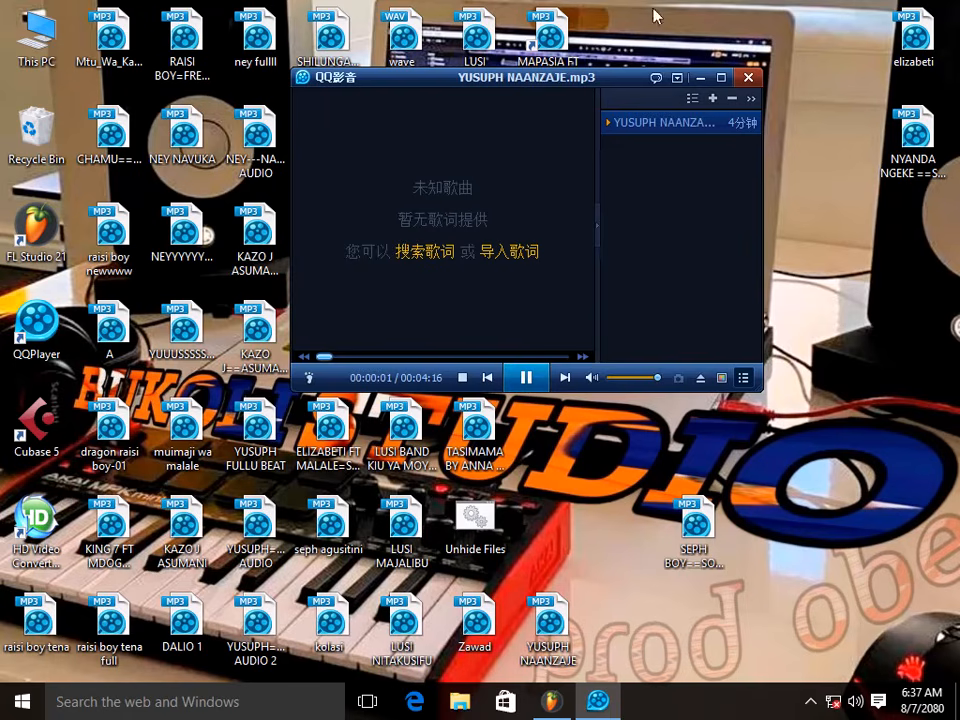
mouse_move(575, 112)
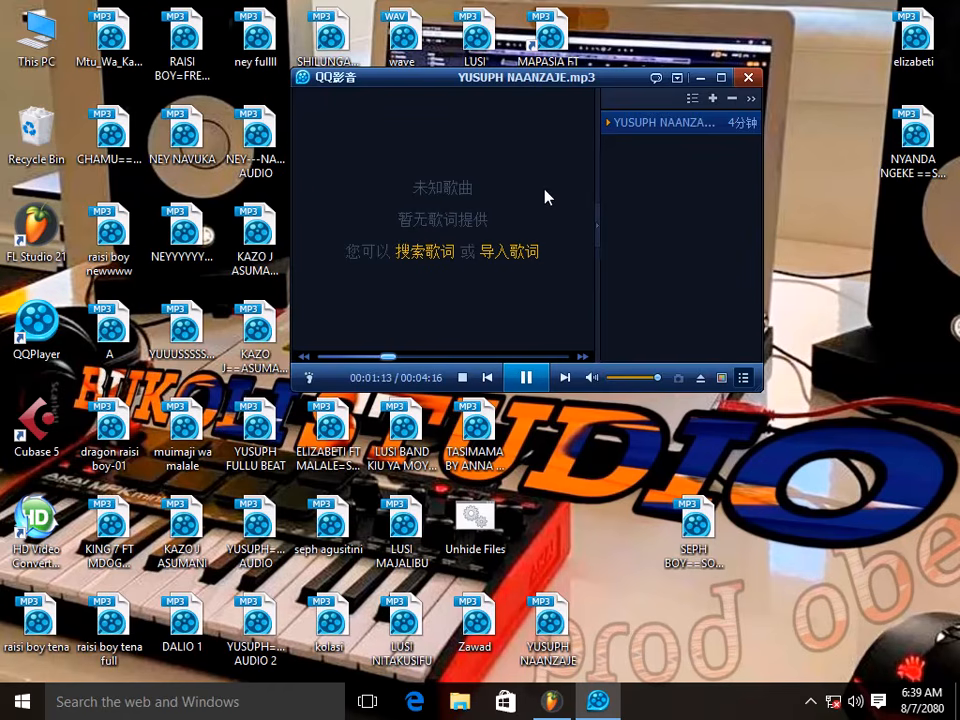
click(523, 376)
click(757, 76)
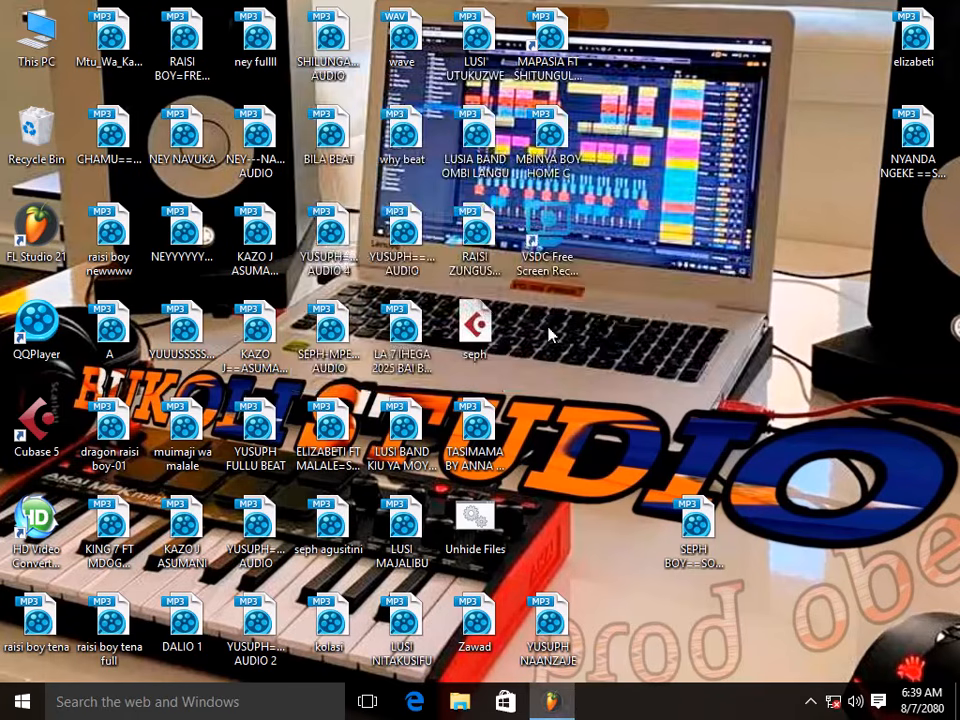
Step: Switch to the open FL Studio project and solo Track 13 with the BILA BEAT vocal clip in the playlist
click(553, 703)
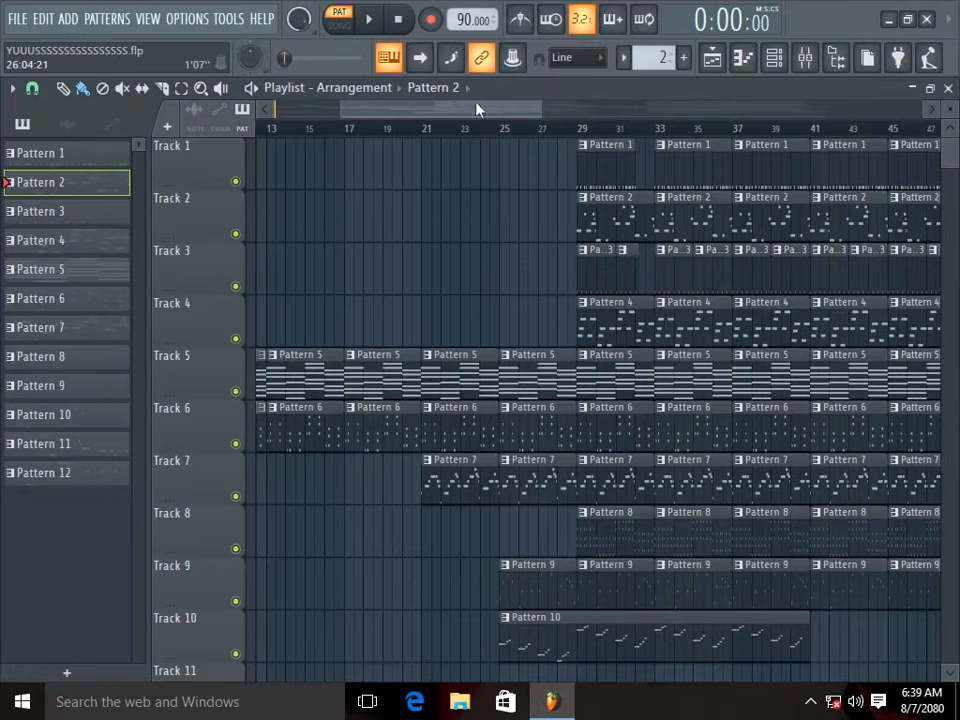
drag(508, 109, 290, 140)
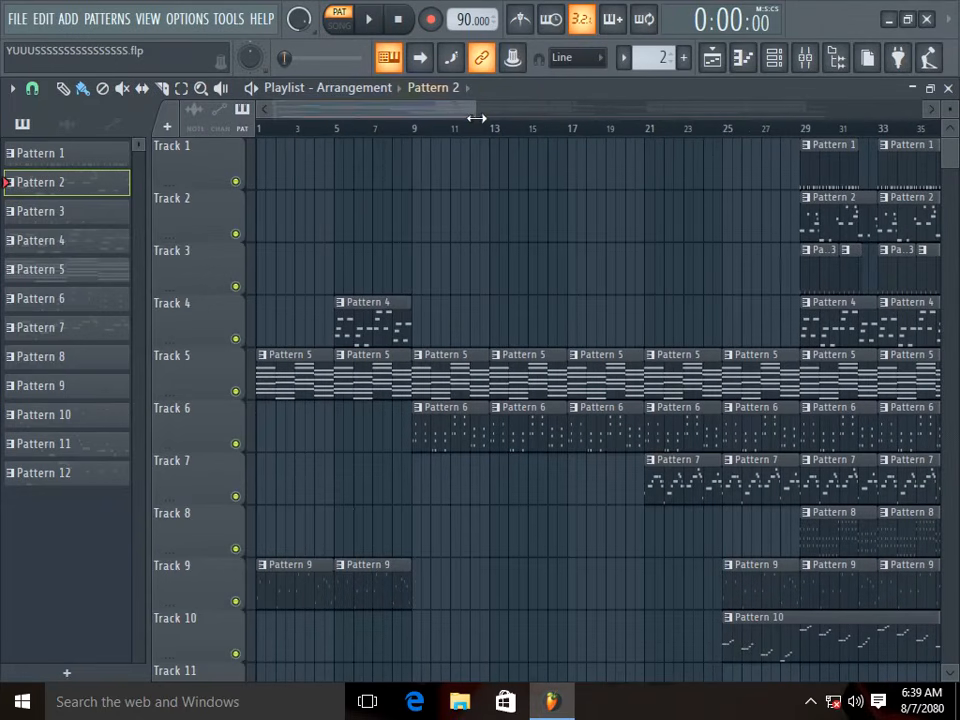
drag(478, 117, 865, 246)
scroll(317, 553, down, 4)
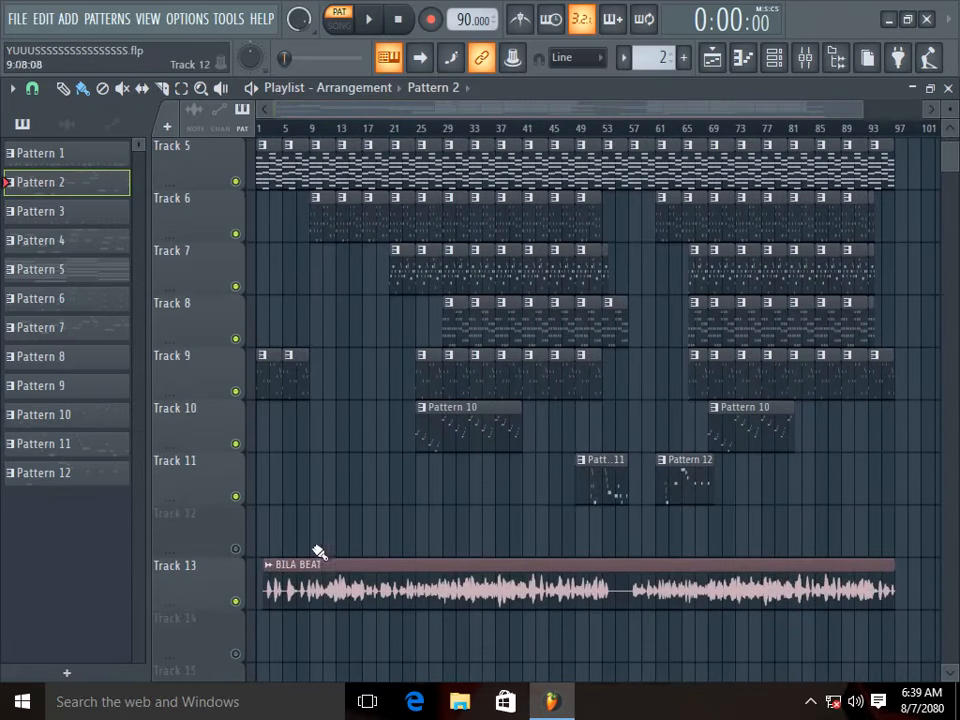
right_click(238, 603)
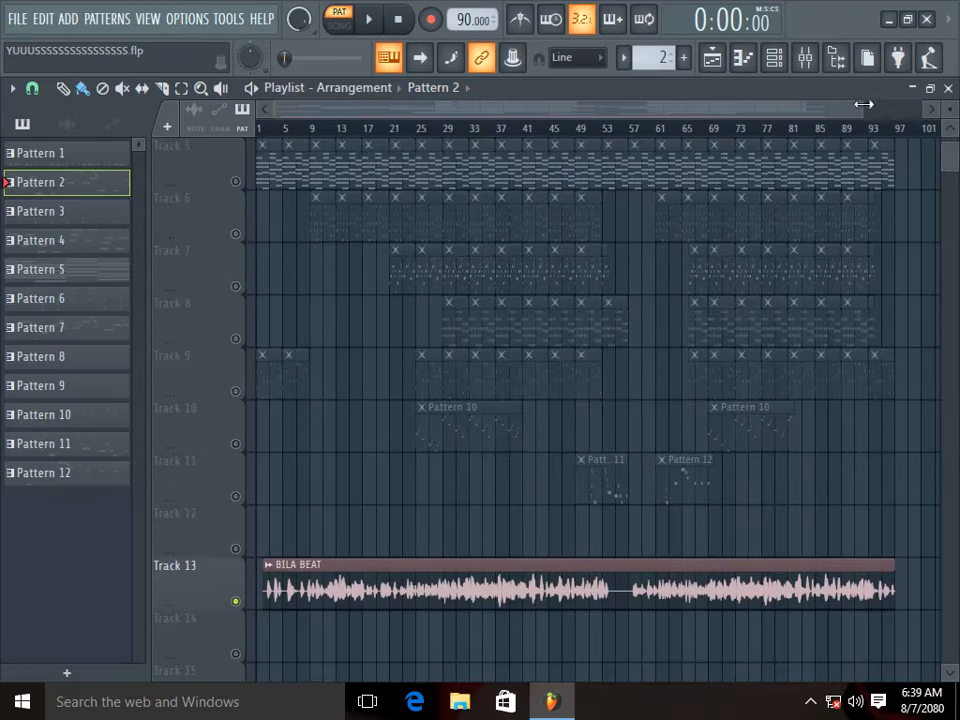
Step: Play the soloed BILA BEAT clip from the middle of bar 2 for a few seconds and pause it
drag(864, 101, 461, 272)
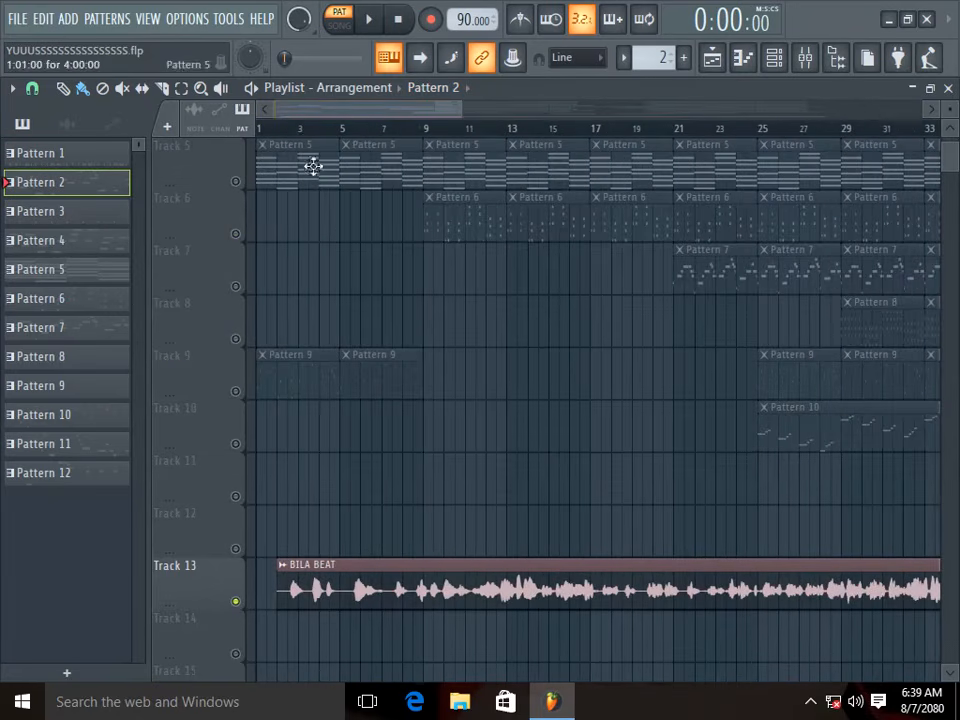
click(288, 130)
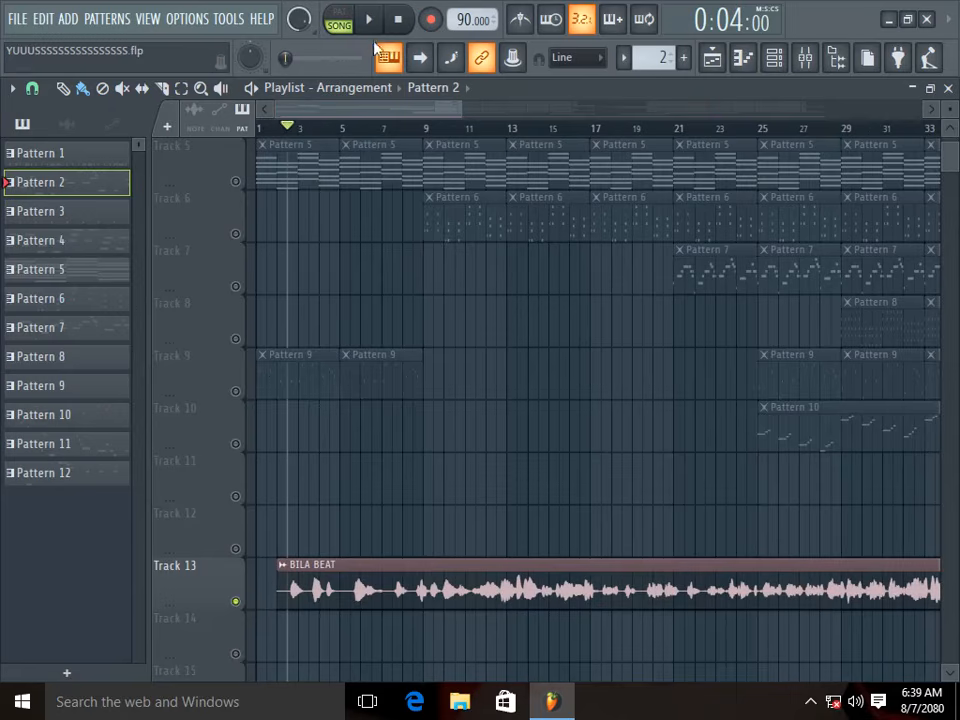
key(space)
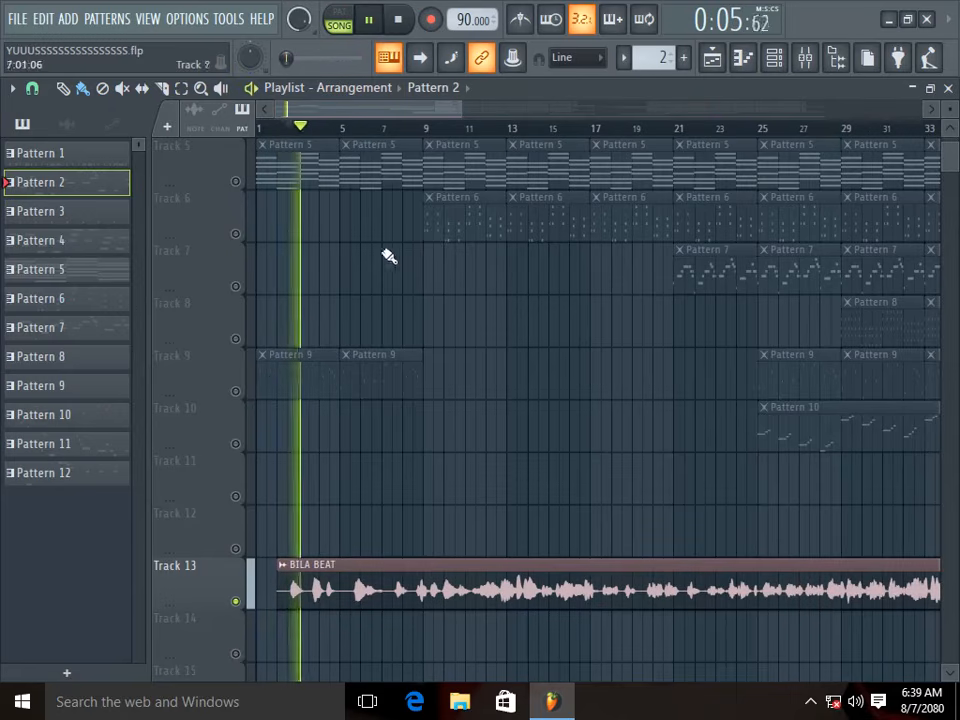
click(380, 25)
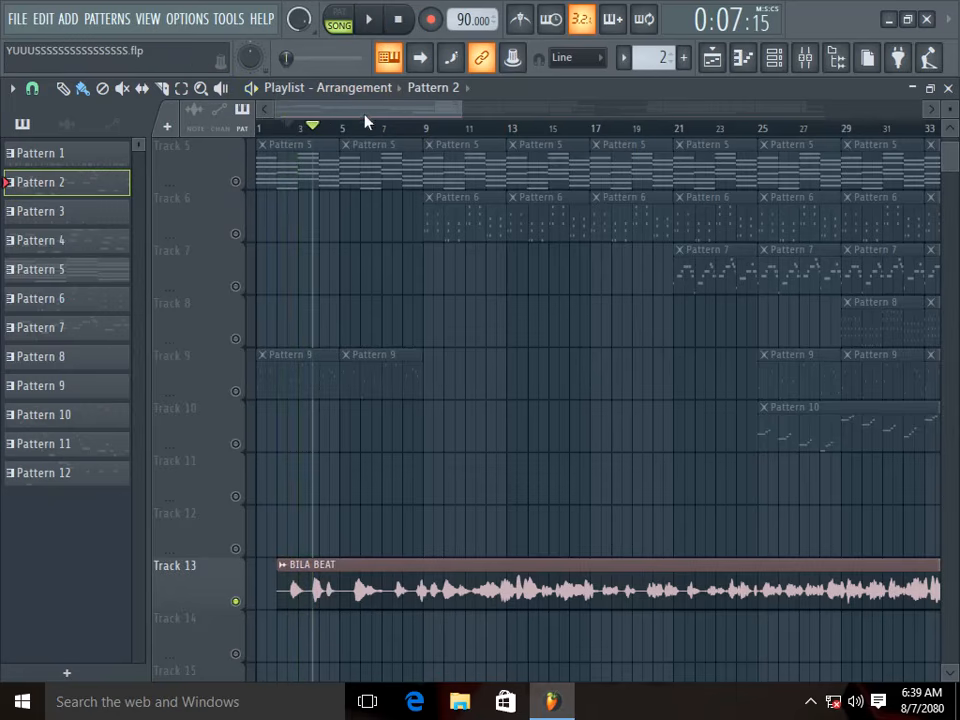
Step: Select the playlist time range from bar 9 to bar 41 and start playback at bar 9
drag(360, 106, 831, 251)
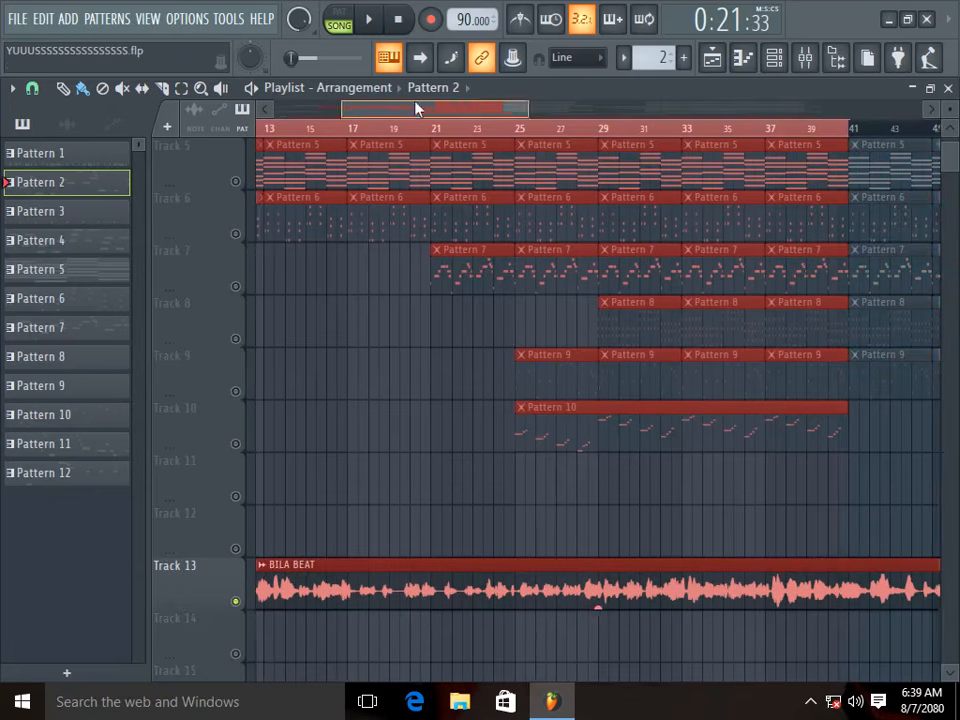
drag(416, 104, 391, 118)
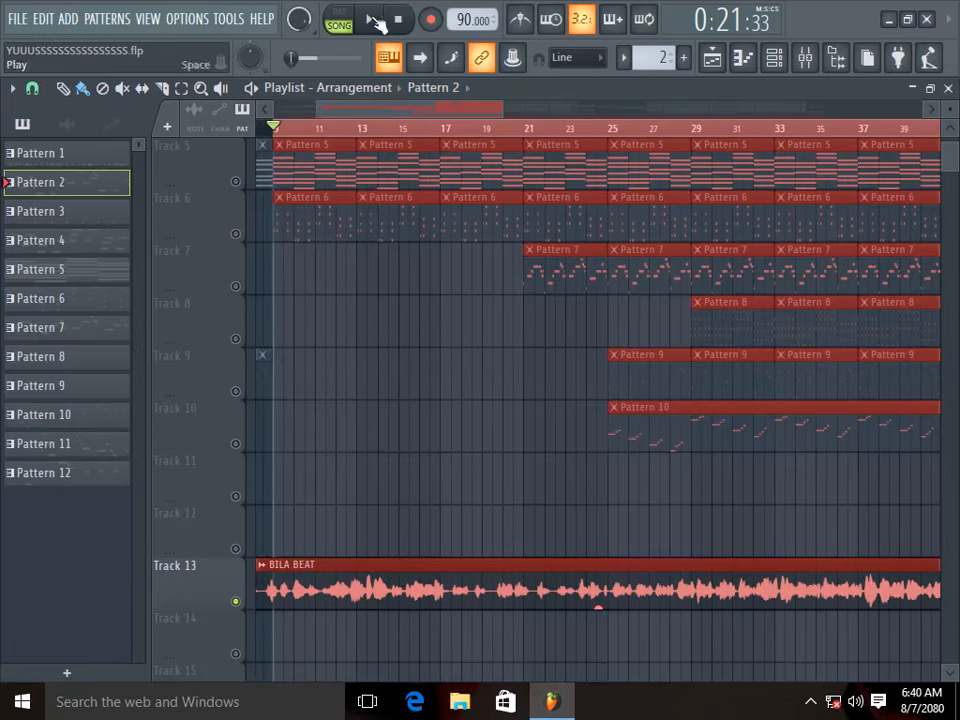
click(373, 21)
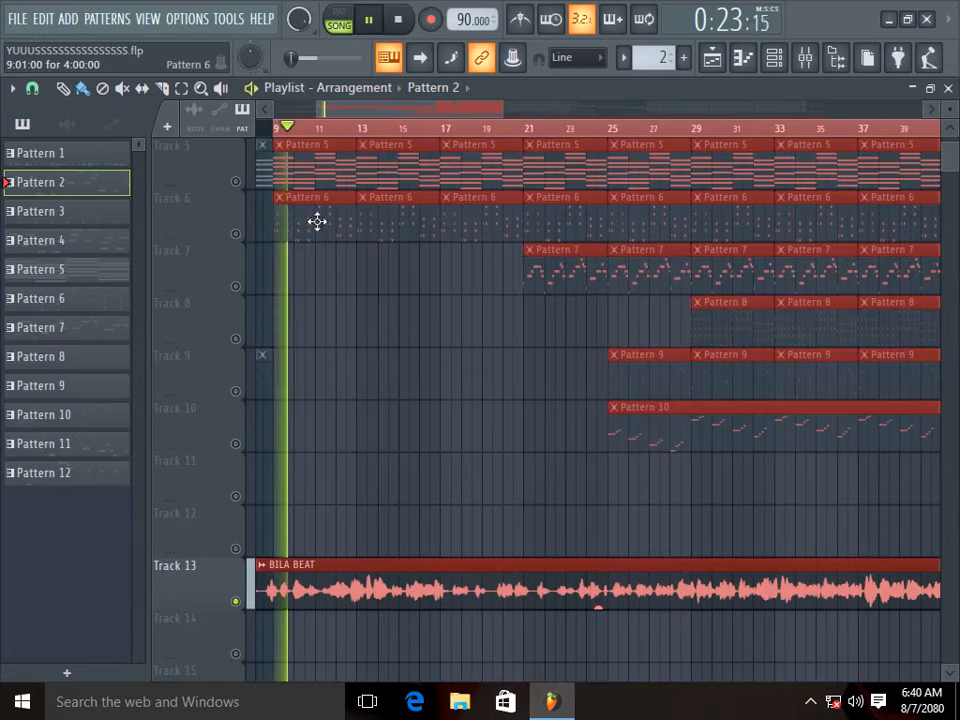
Step: Save the project while the vocal plays and pause playback
click(17, 20)
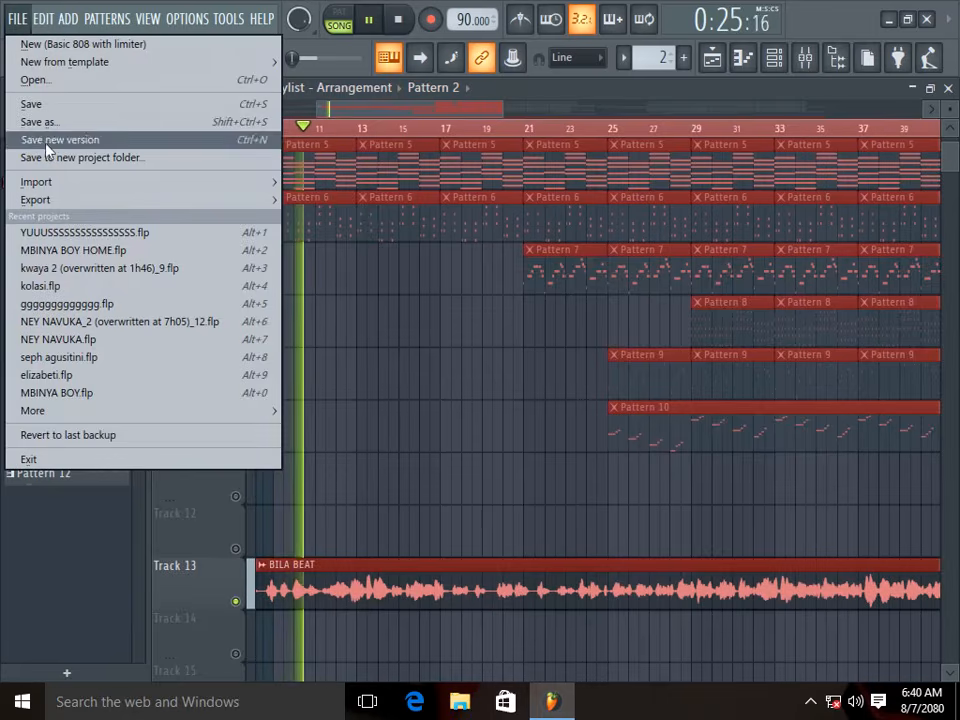
click(57, 106)
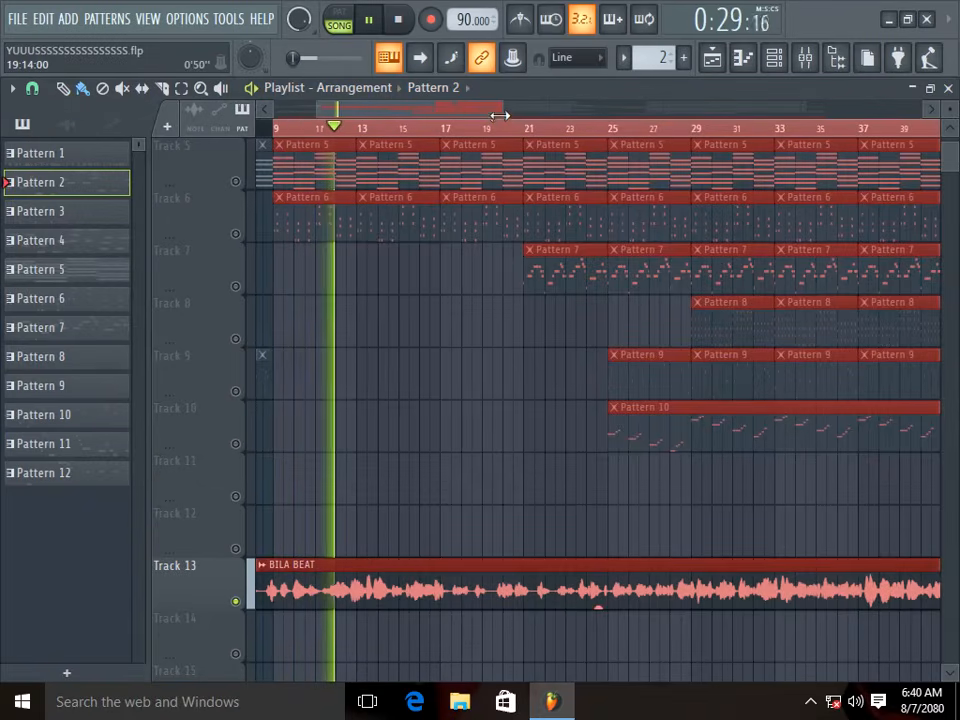
drag(499, 110, 553, 163)
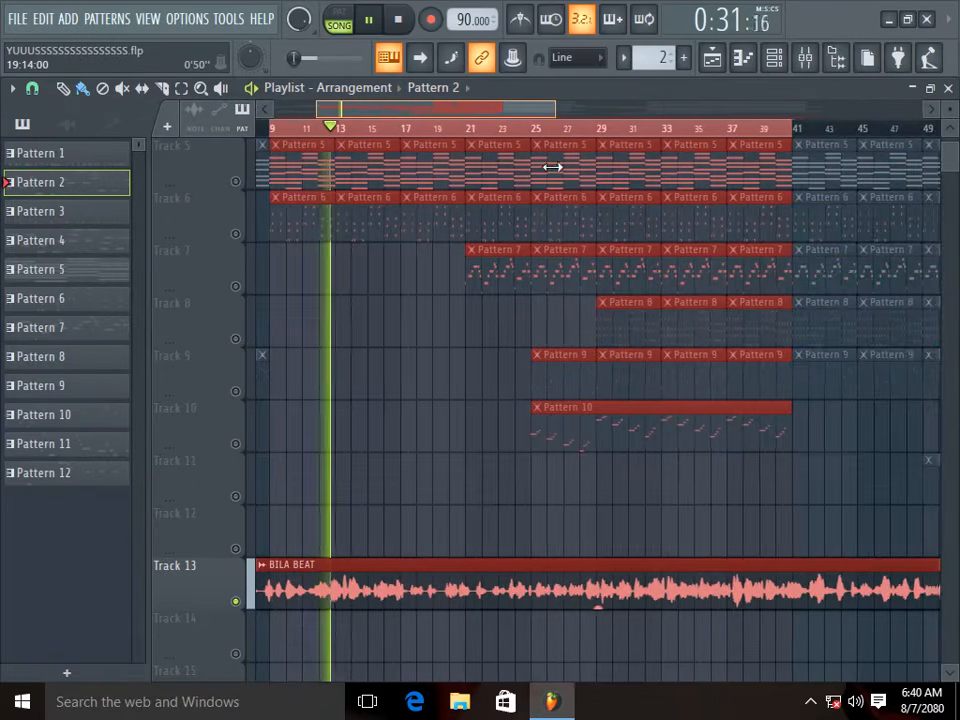
click(369, 22)
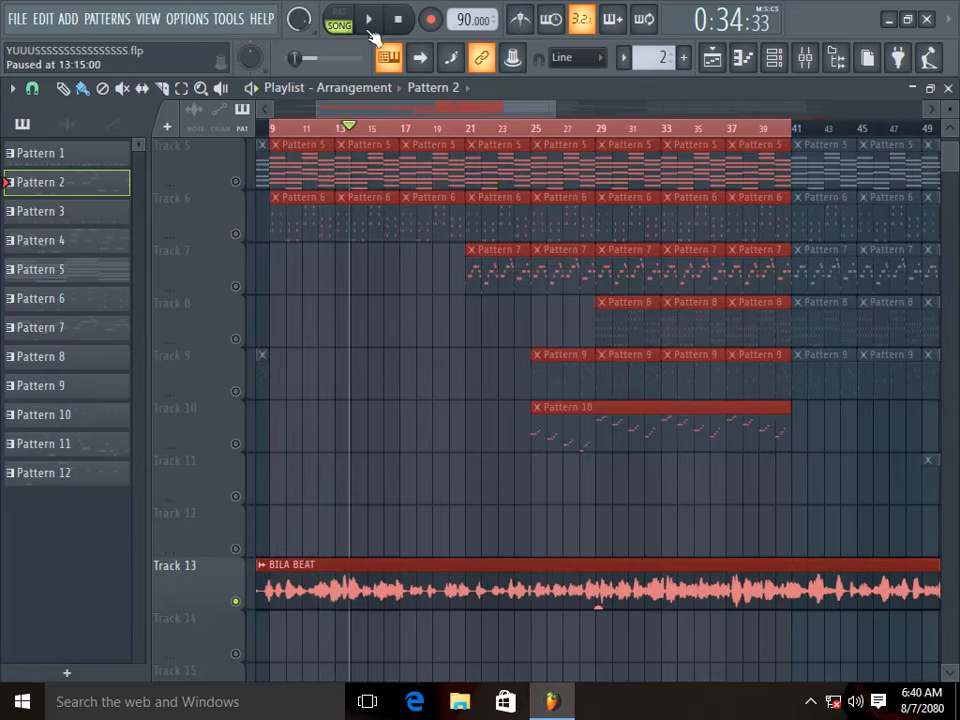
Step: Return the playhead to the start of bar 9 and save the project again
click(271, 134)
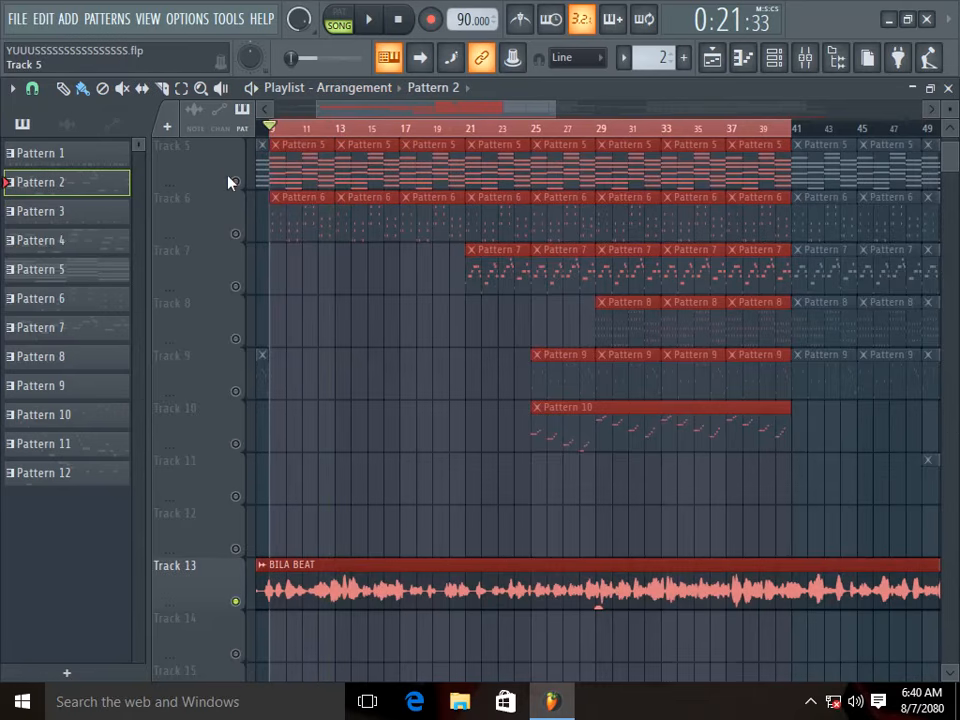
click(18, 19)
click(58, 108)
Step: Mute the Purity #2 channel used in Pattern 5 and turn Track 5 back on alongside the vocal track
click(302, 172)
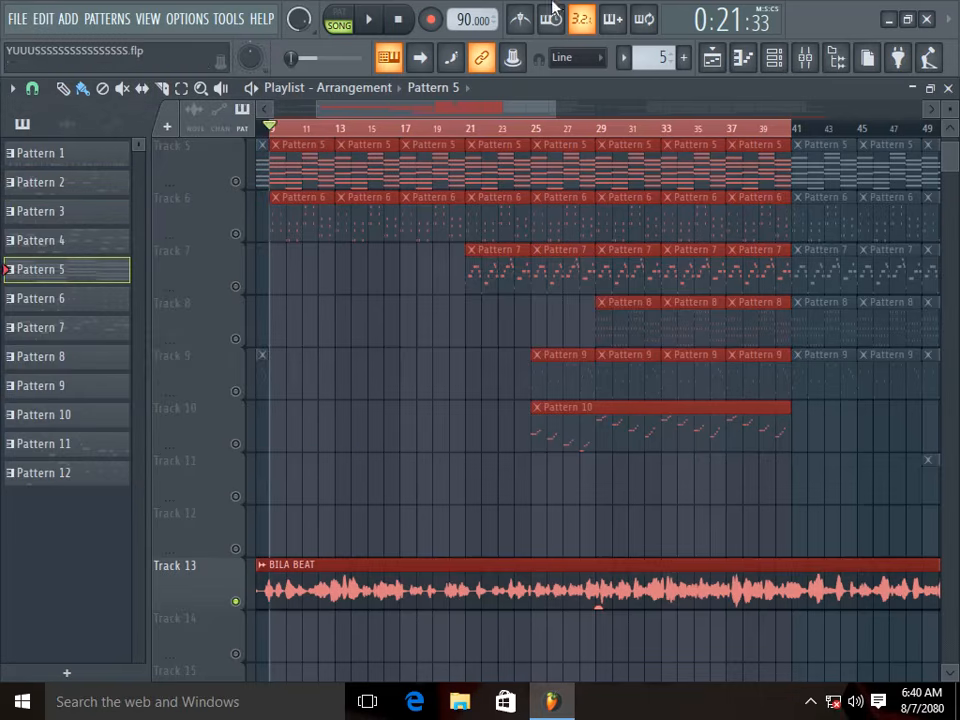
click(774, 62)
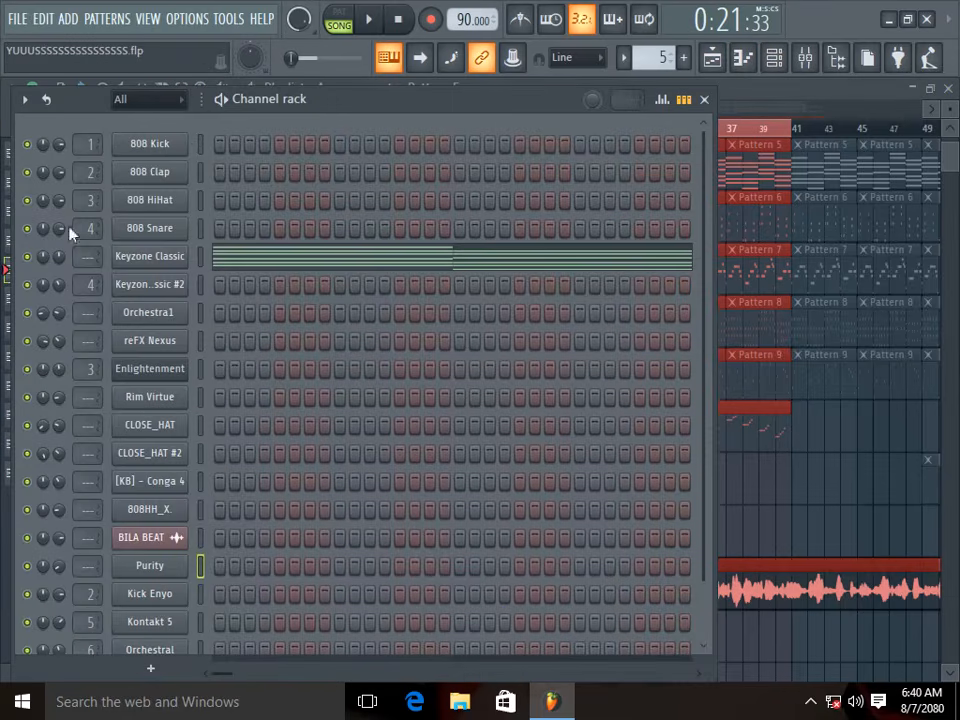
scroll(198, 455, down, 1)
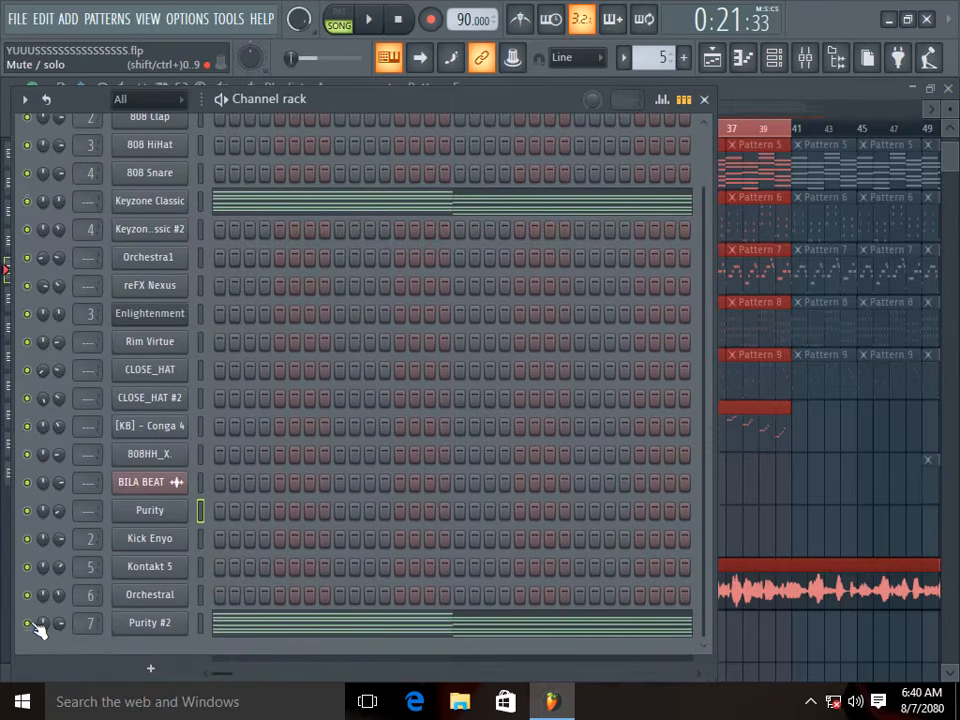
click(27, 623)
scroll(332, 270, up, 1)
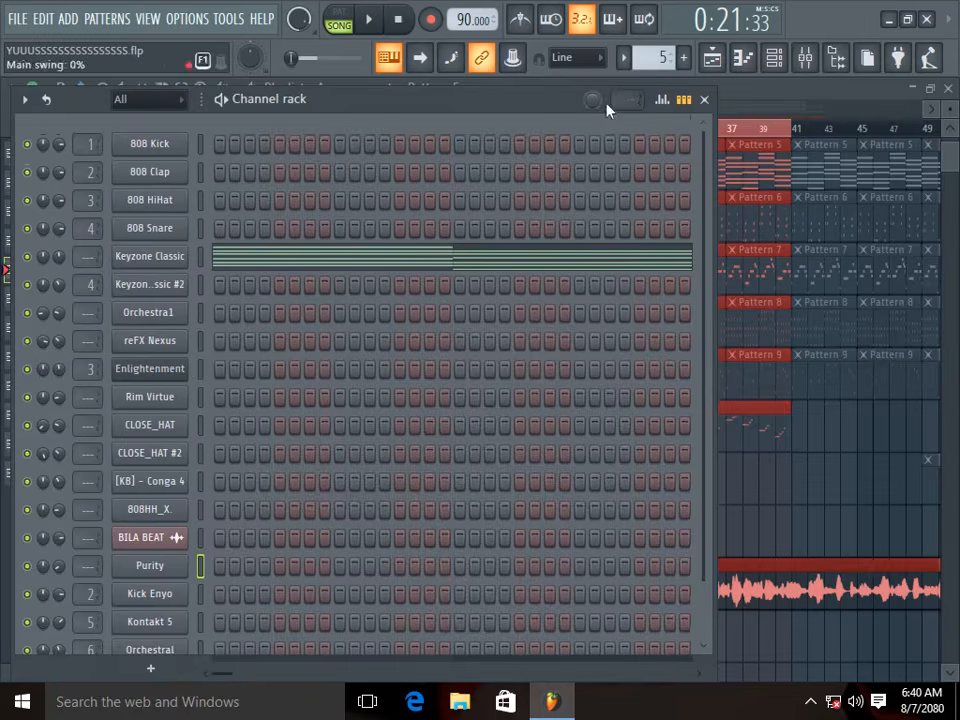
click(704, 100)
click(236, 181)
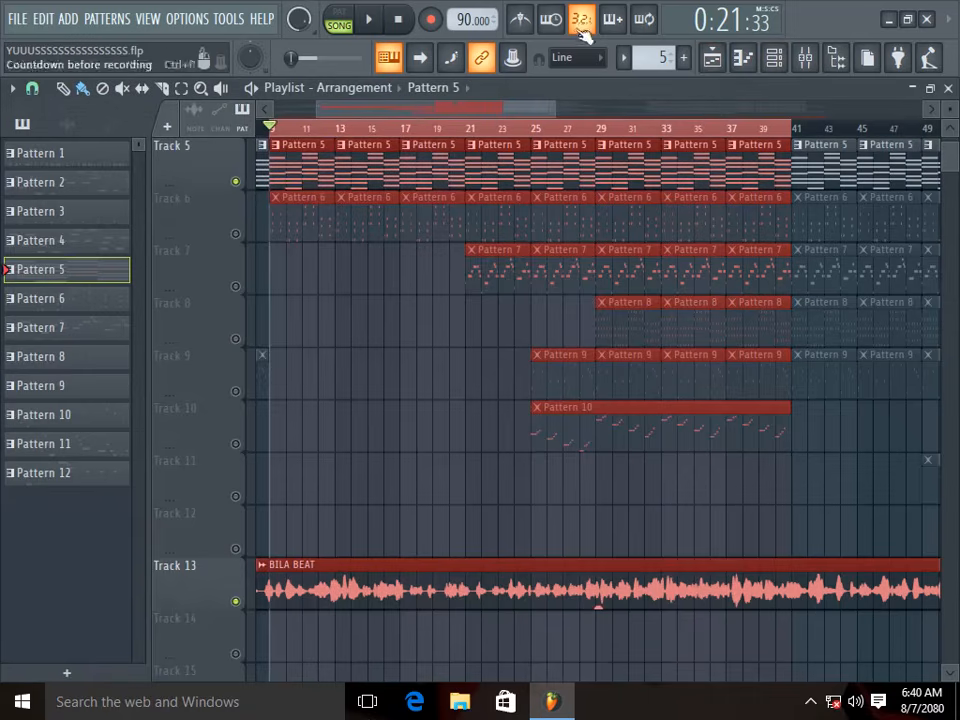
Step: Open the Keyzone Classic instrument, audition its sound on the keyboard and close the plugin
click(773, 58)
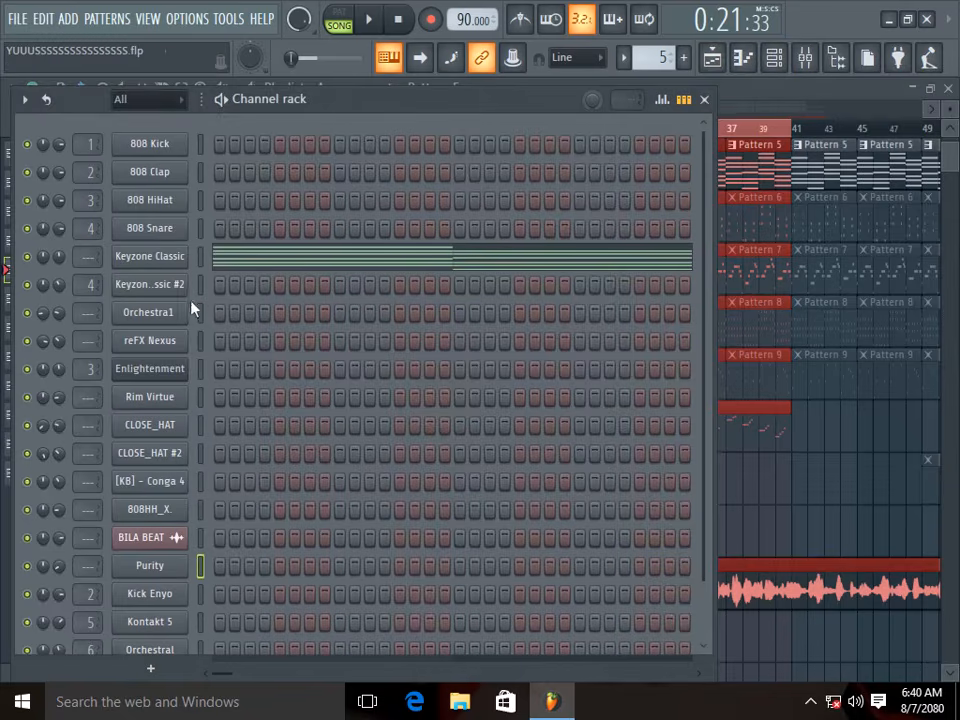
click(146, 264)
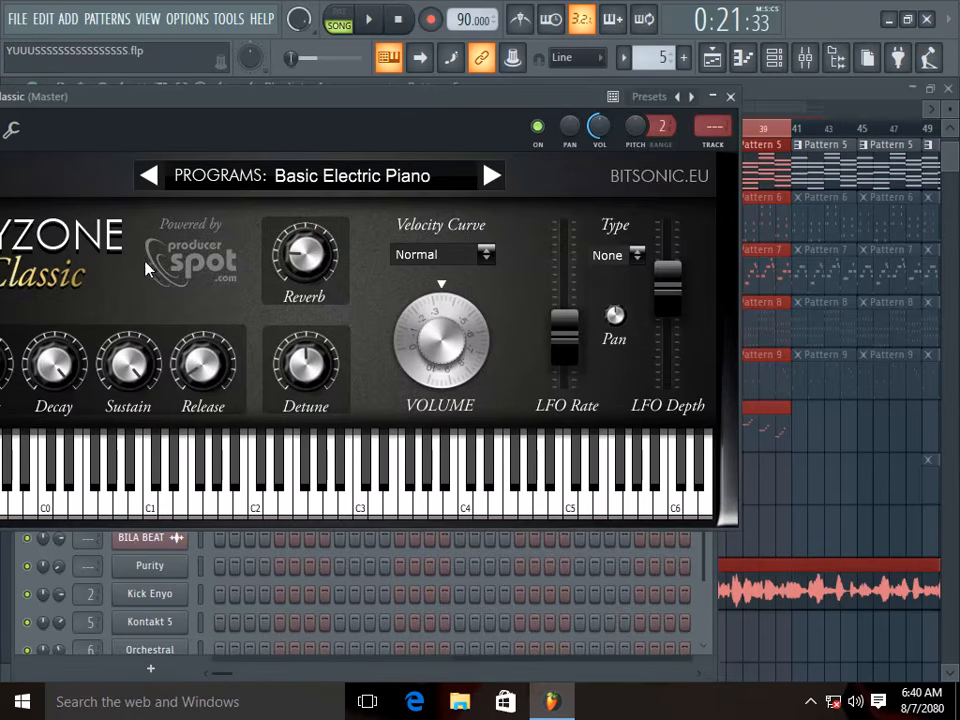
drag(232, 122, 348, 122)
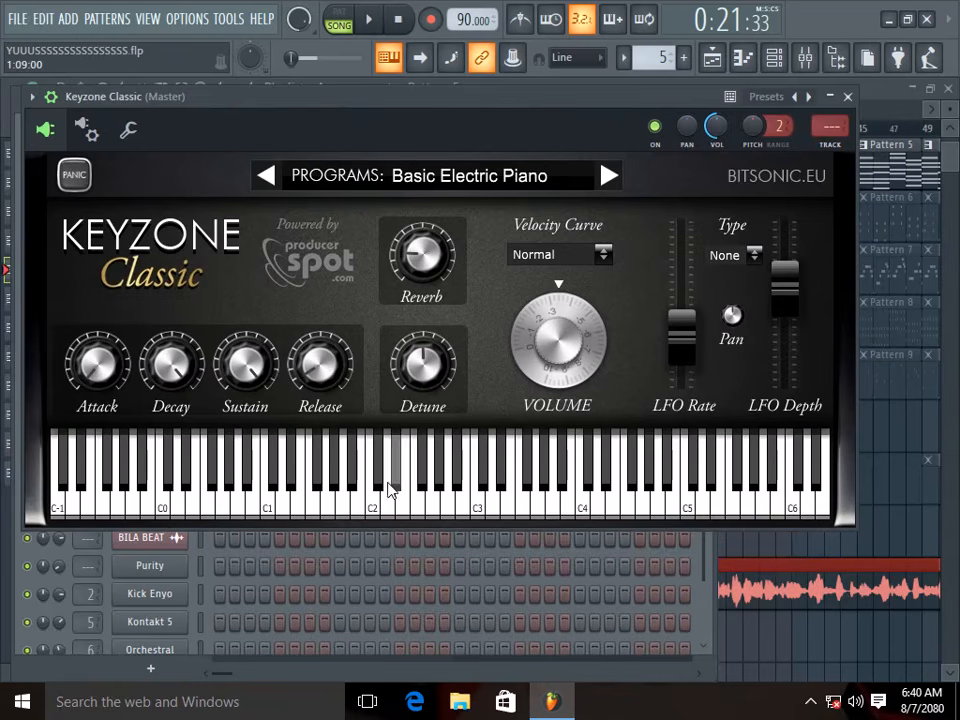
click(527, 470)
drag(527, 470, 202, 490)
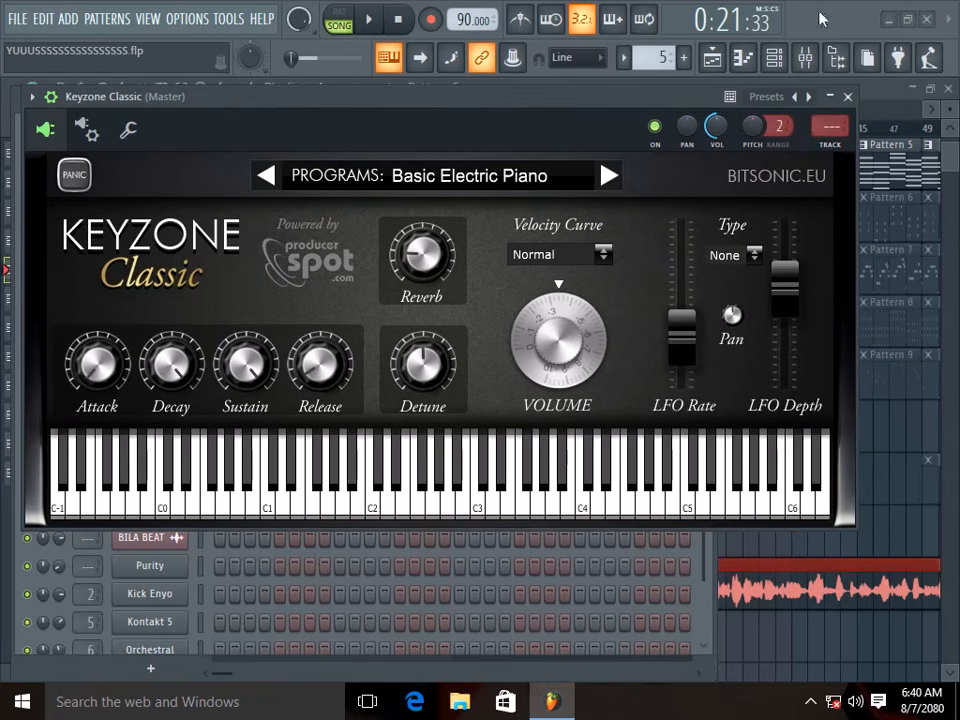
click(848, 97)
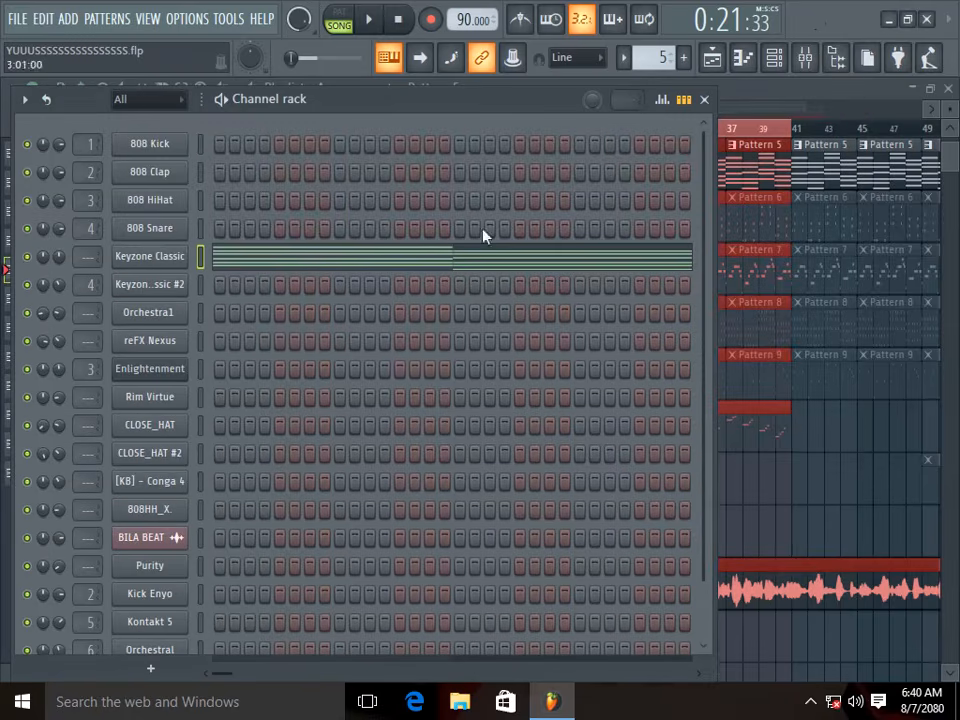
Step: Examine the Keyzone Classic chord notes of Pattern 5 in the piano roll and play them with the vocal
click(284, 248)
scroll(330, 278, up, 3)
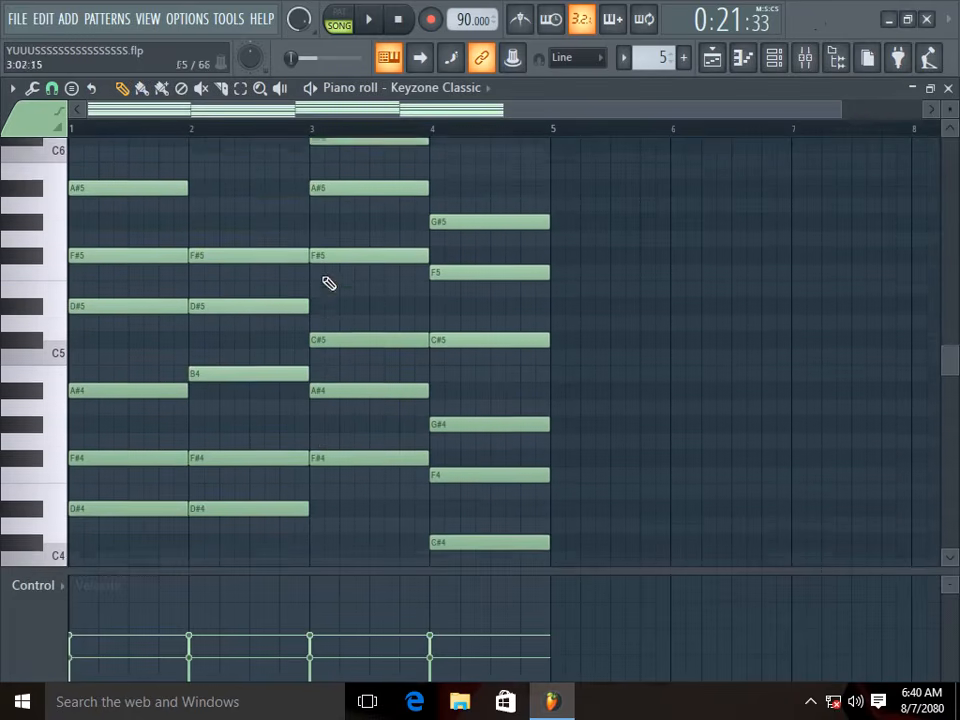
scroll(315, 270, down, 3)
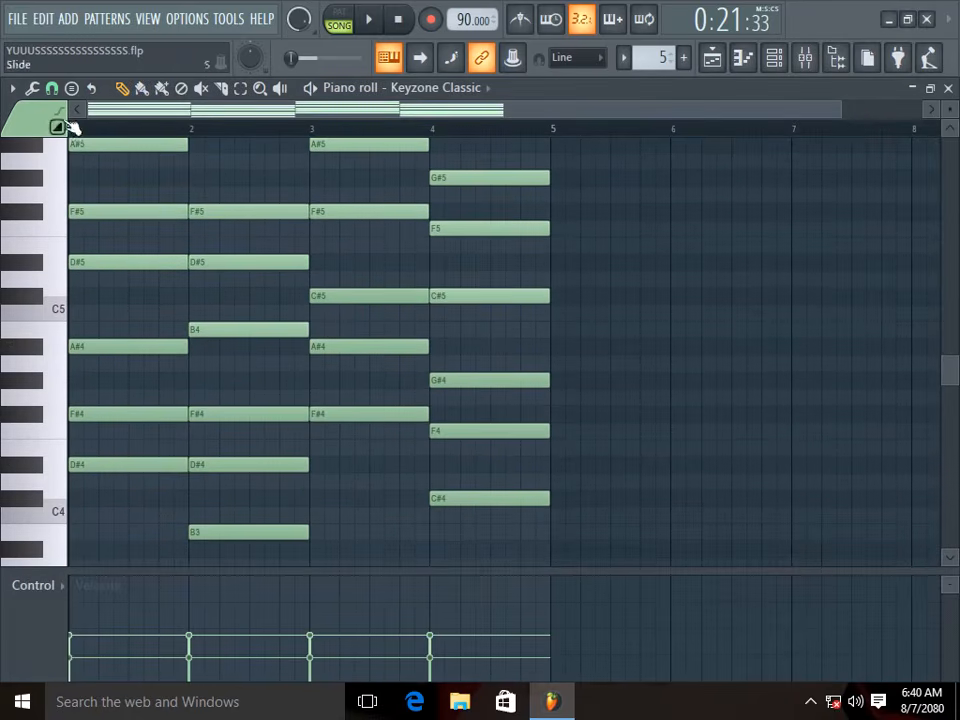
click(370, 20)
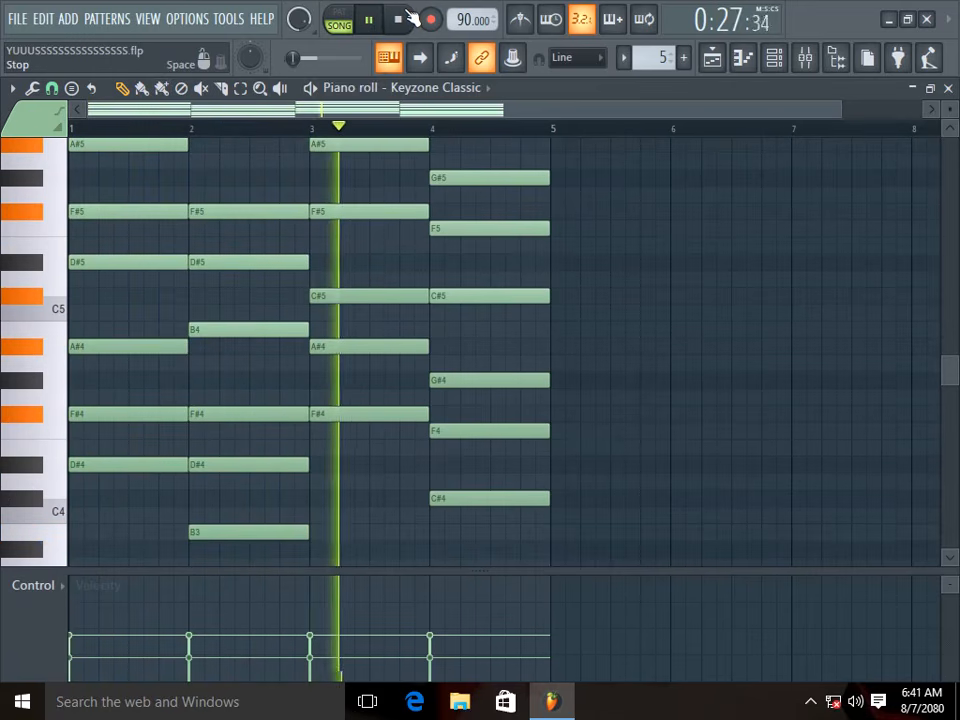
Step: Switch to pattern playback, examine the four bars of Keyzone Classic chords in the piano roll and play them without the vocal
click(371, 20)
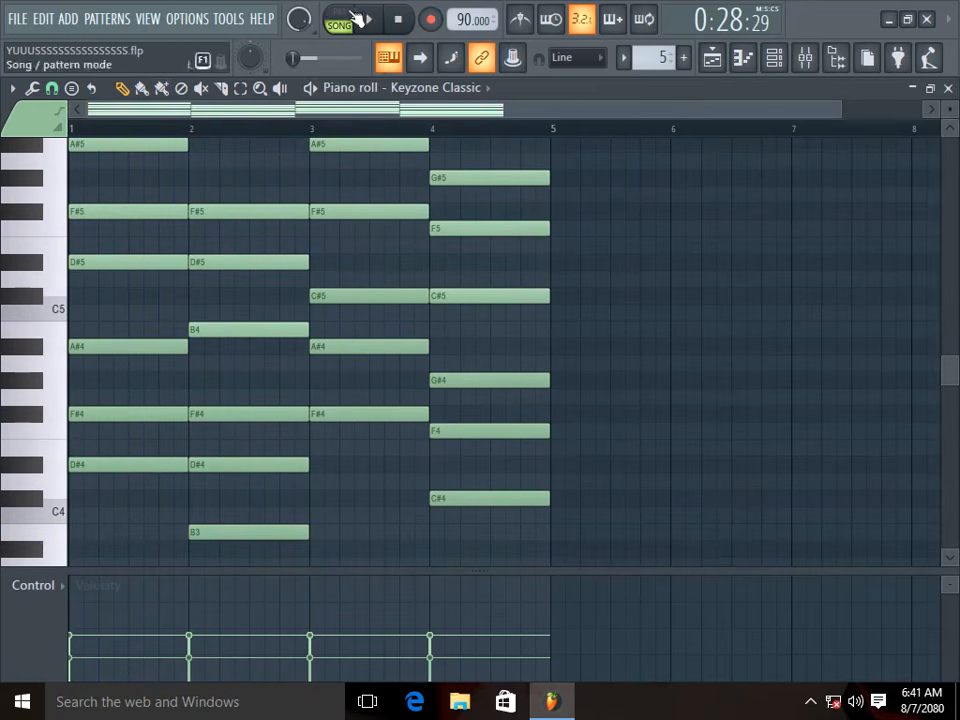
click(340, 18)
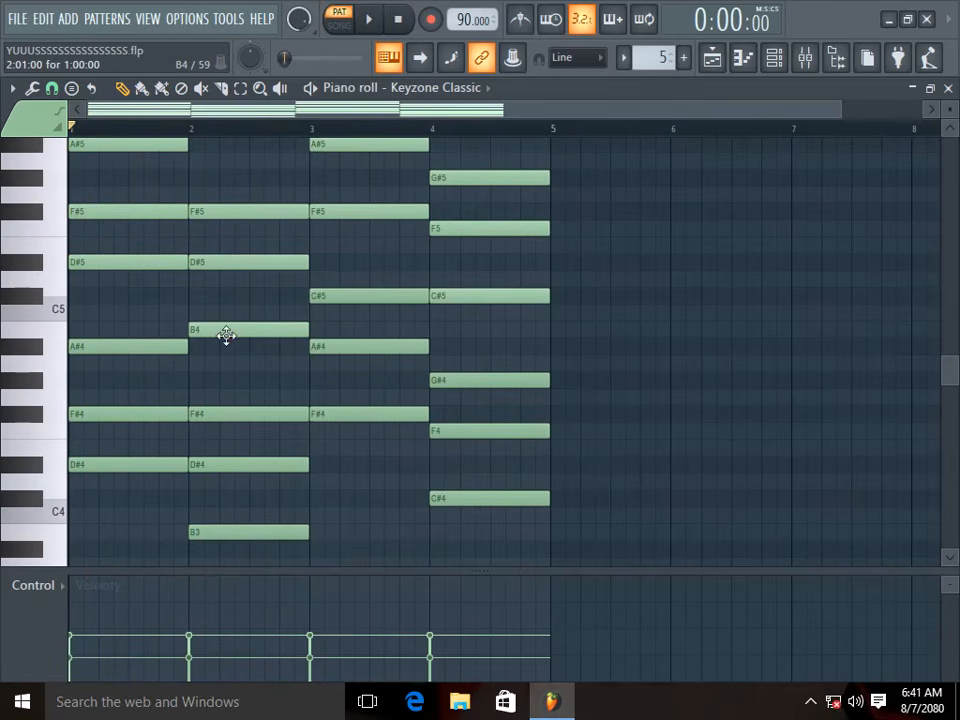
scroll(231, 343, up, 3)
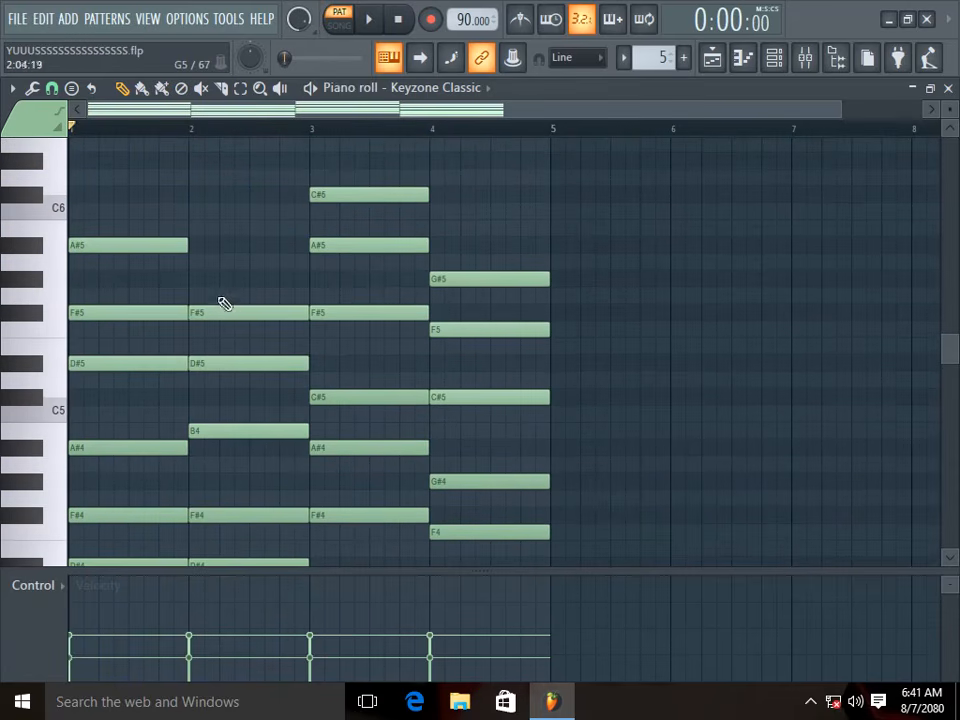
scroll(224, 304, down, 3)
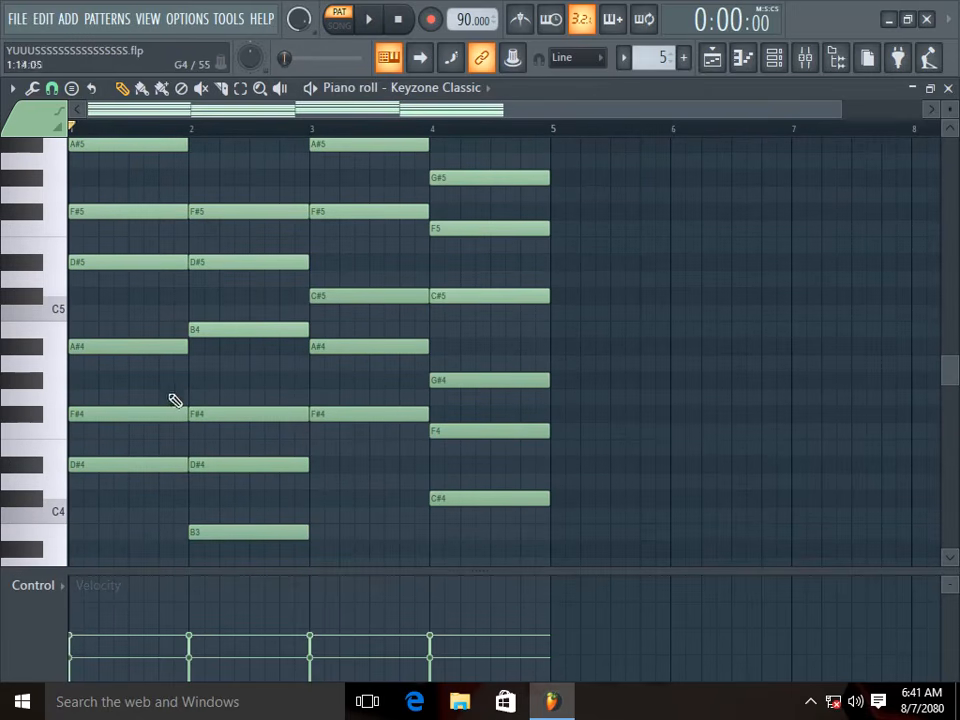
scroll(208, 411, up, 2)
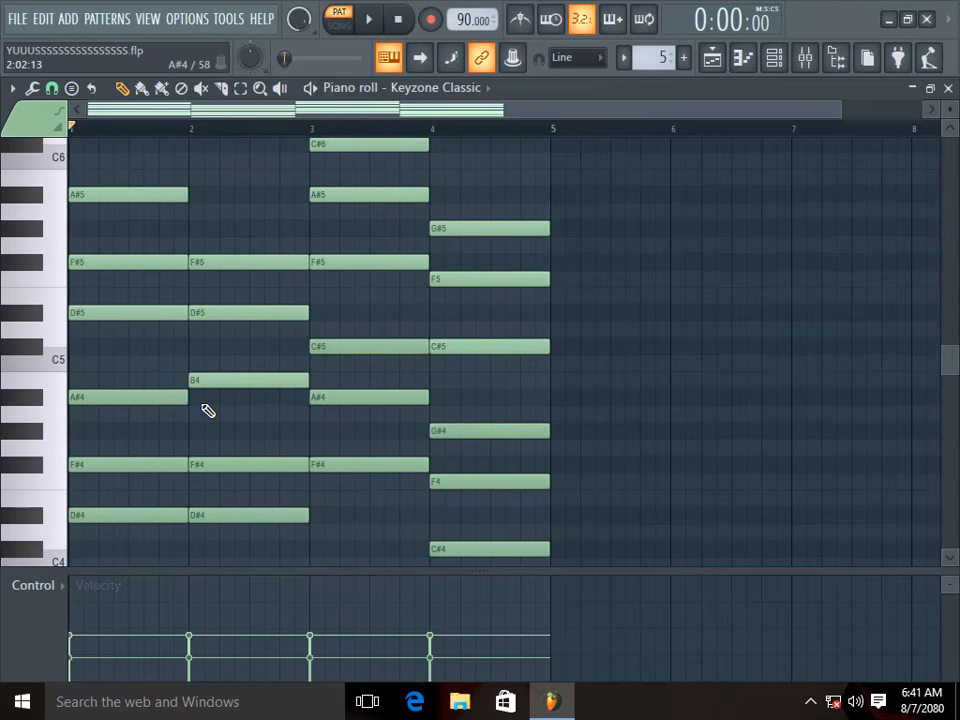
scroll(208, 411, up, 2)
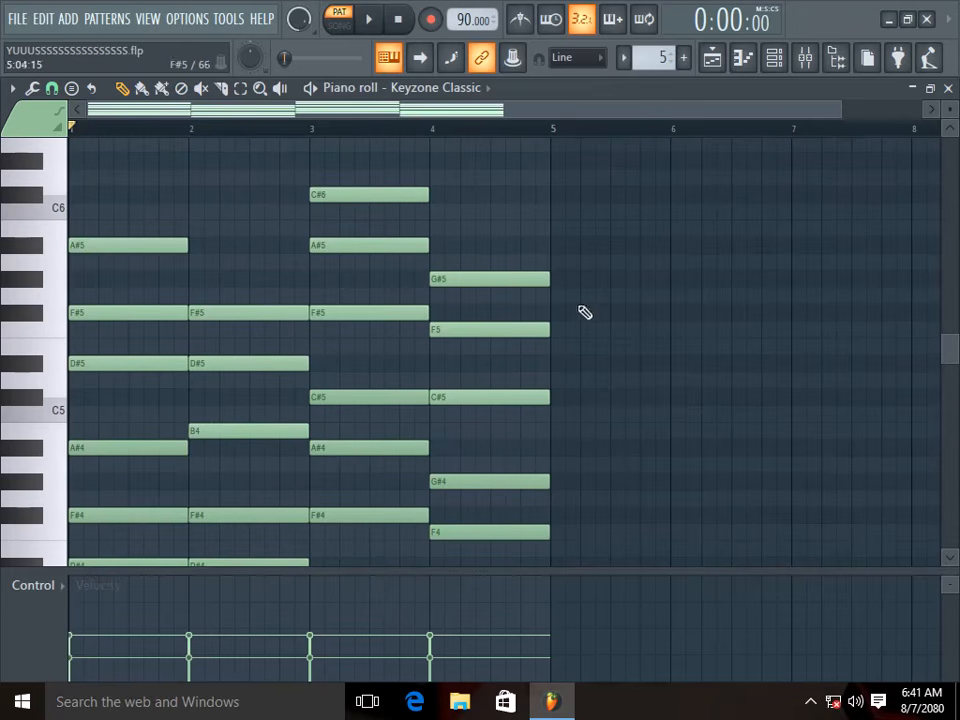
scroll(330, 378, down, 2)
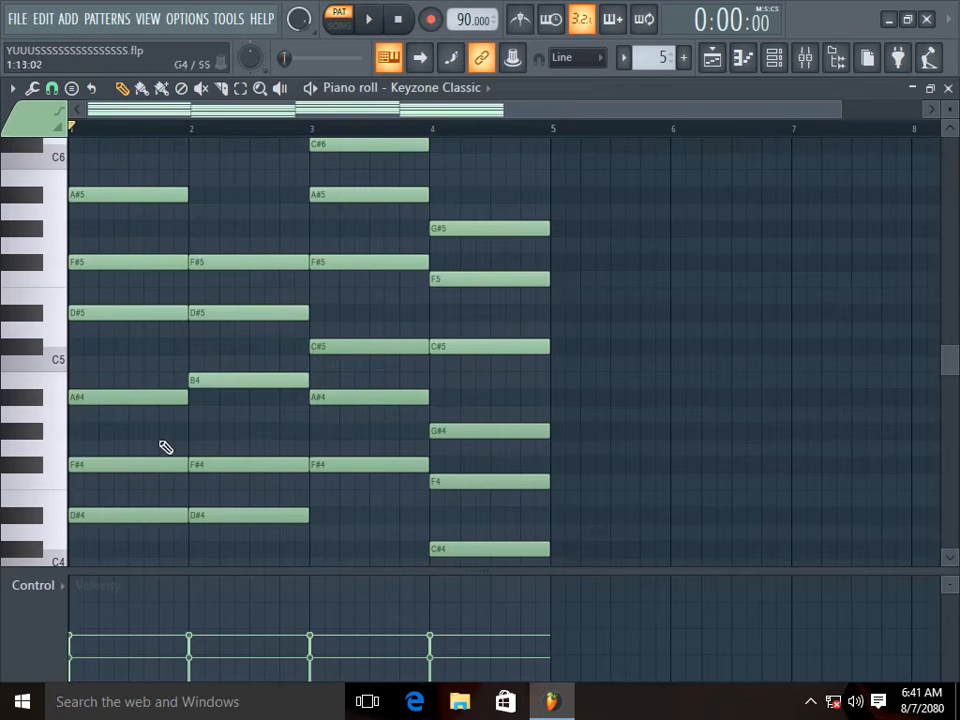
scroll(152, 444, down, 4)
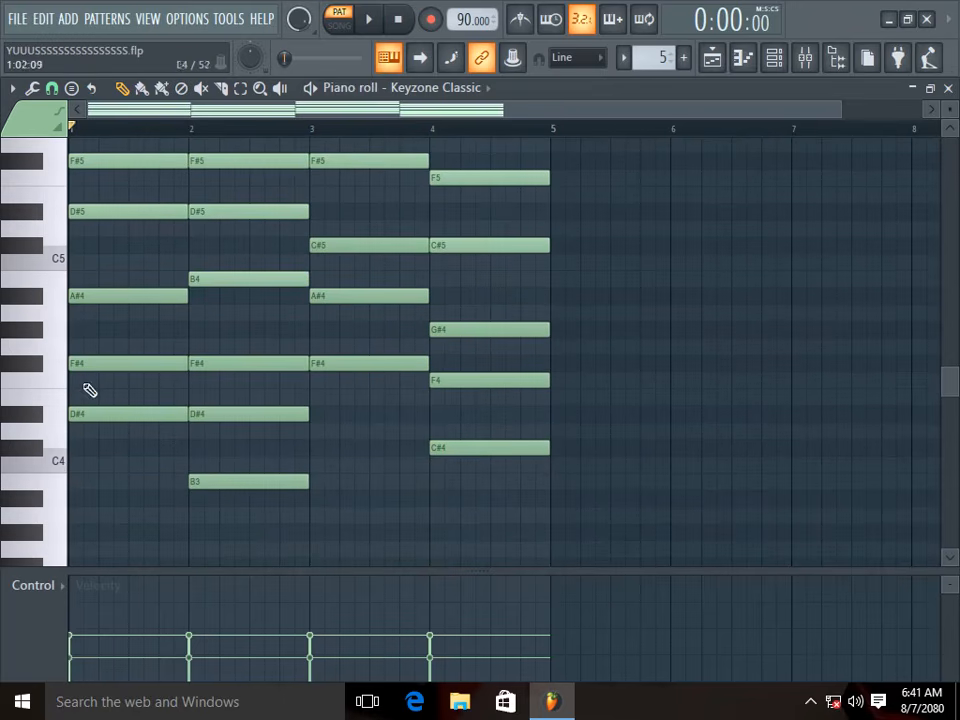
scroll(176, 258, up, 4)
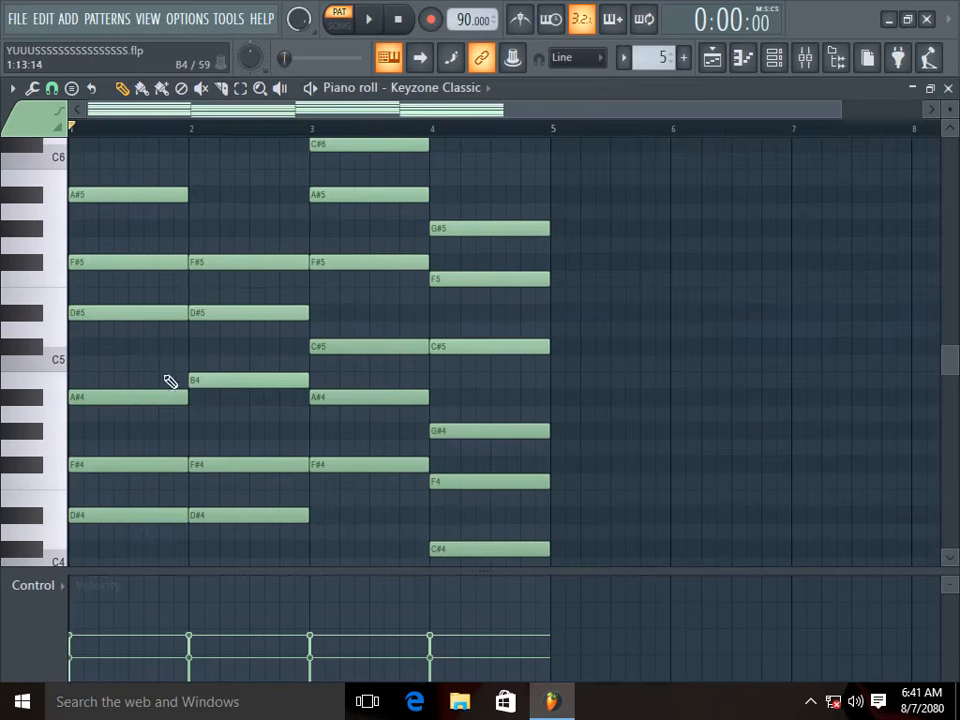
click(378, 19)
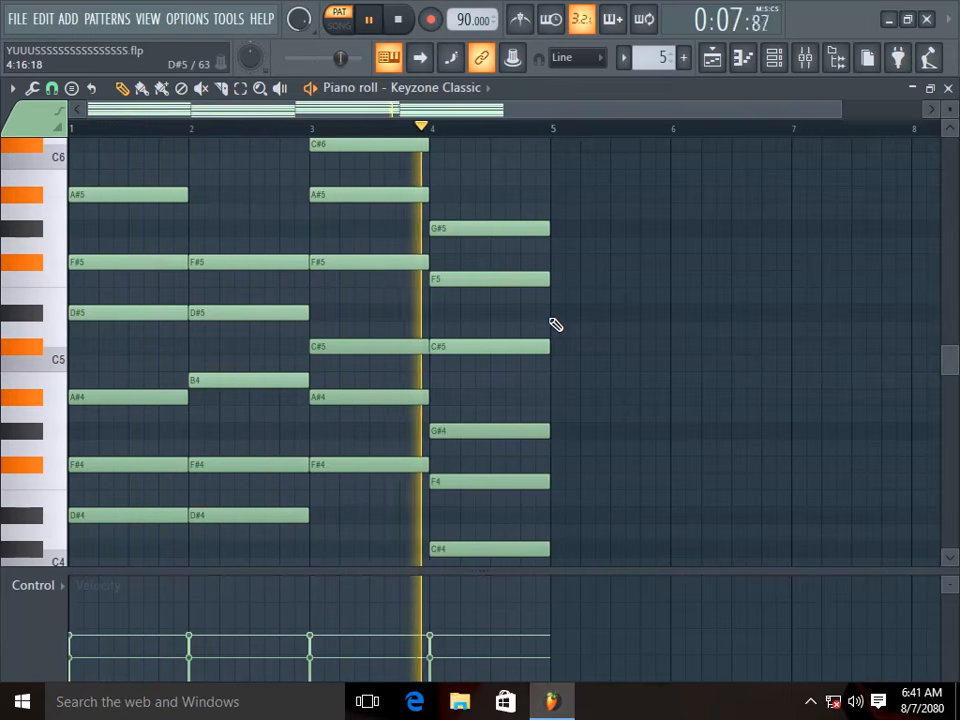
click(372, 22)
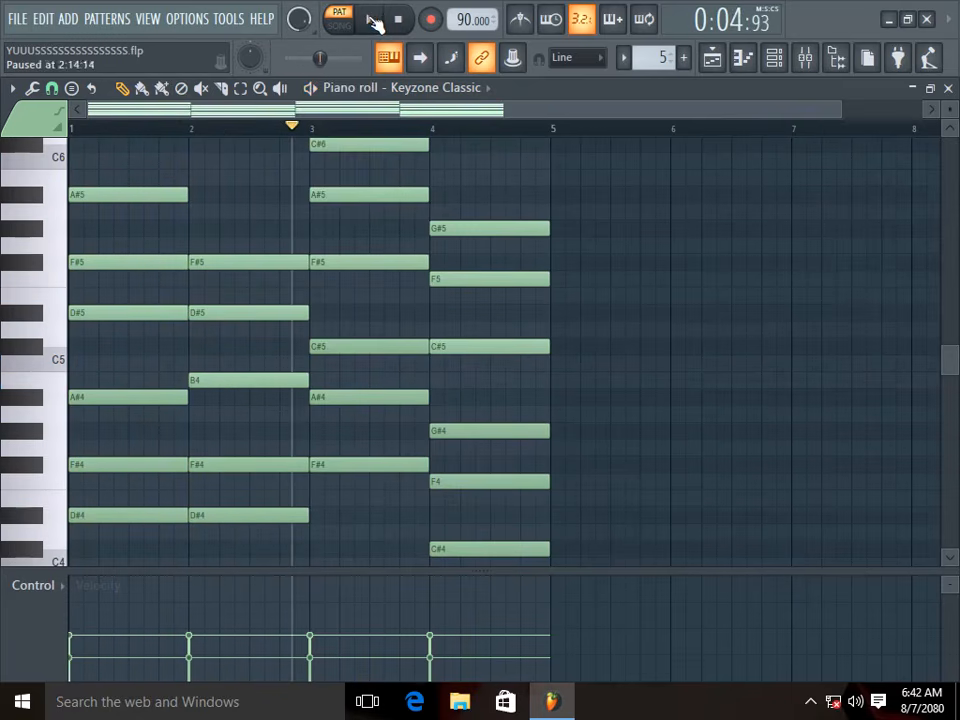
Step: Return to the playlist in song mode and play Pattern 5 together with the BILA BEAT vocal from bar 9
click(944, 88)
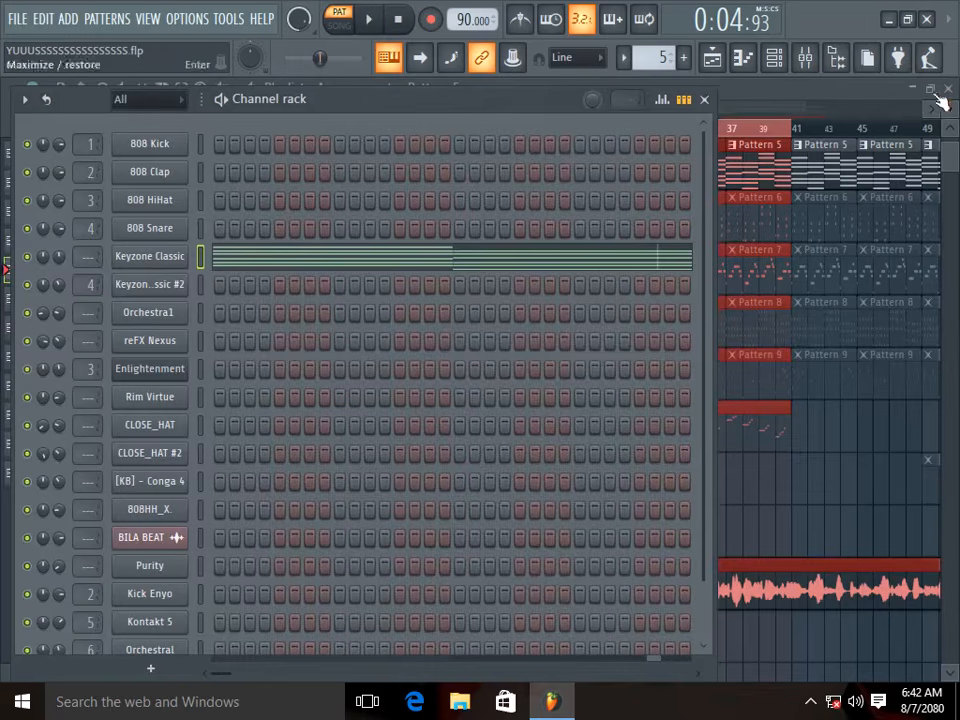
click(704, 99)
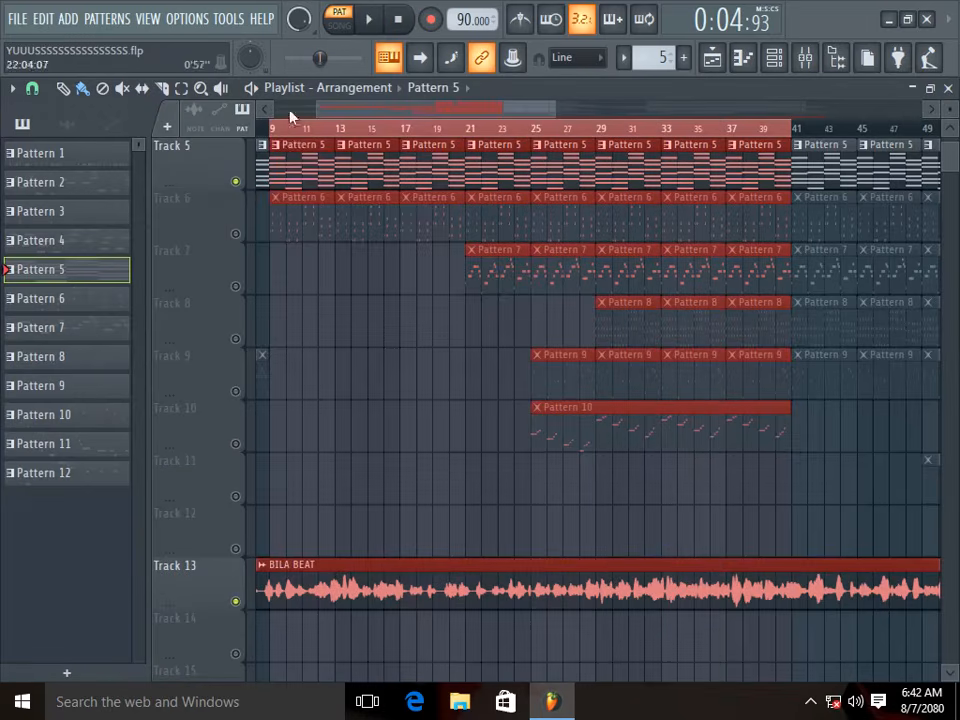
click(340, 19)
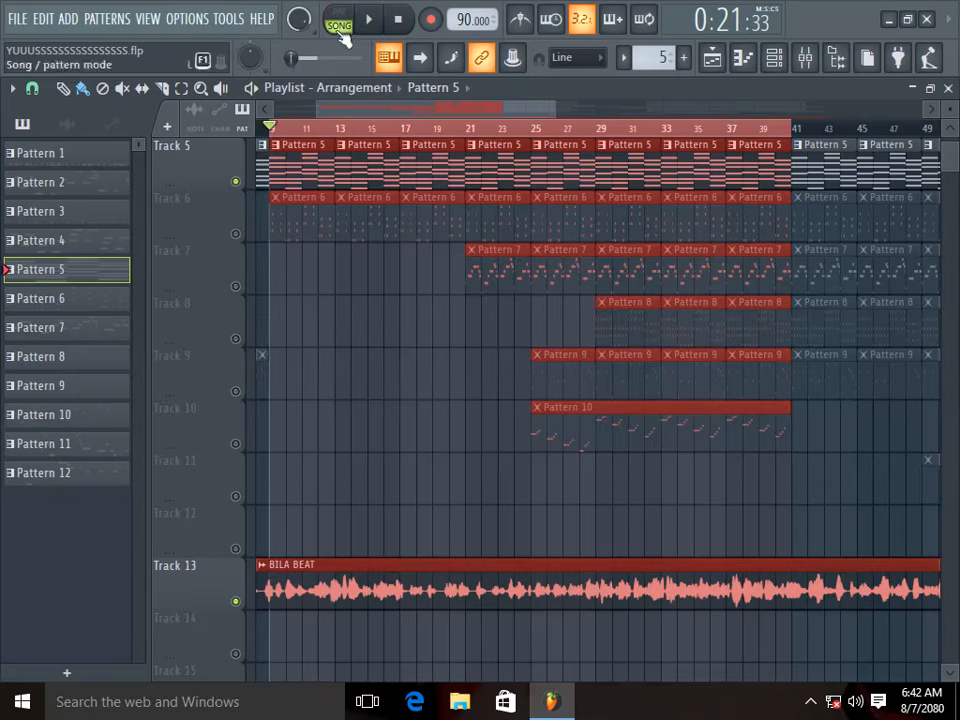
click(368, 19)
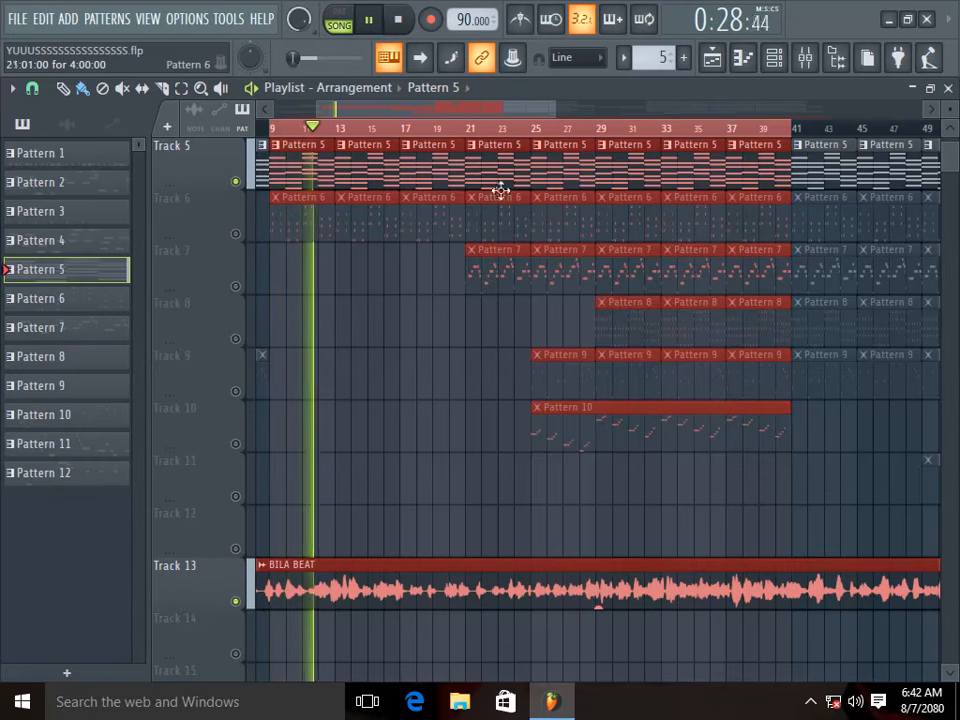
click(374, 21)
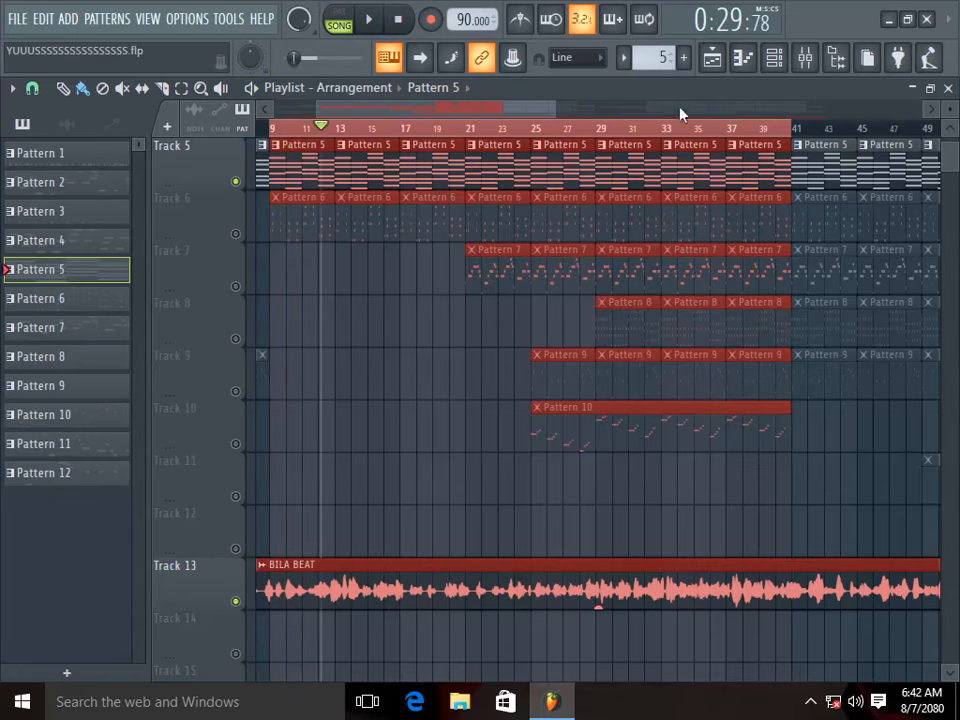
Step: Review the Keyzone Classic notes of Pattern 5 again in pattern mode and briefly play the pattern from the channel rack
click(766, 68)
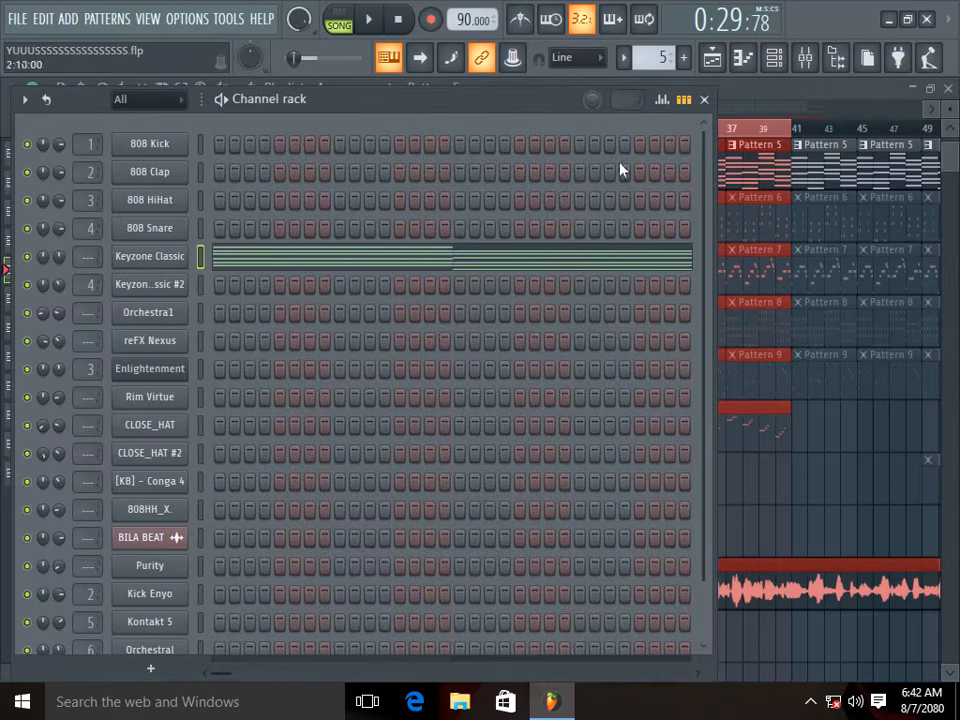
click(343, 18)
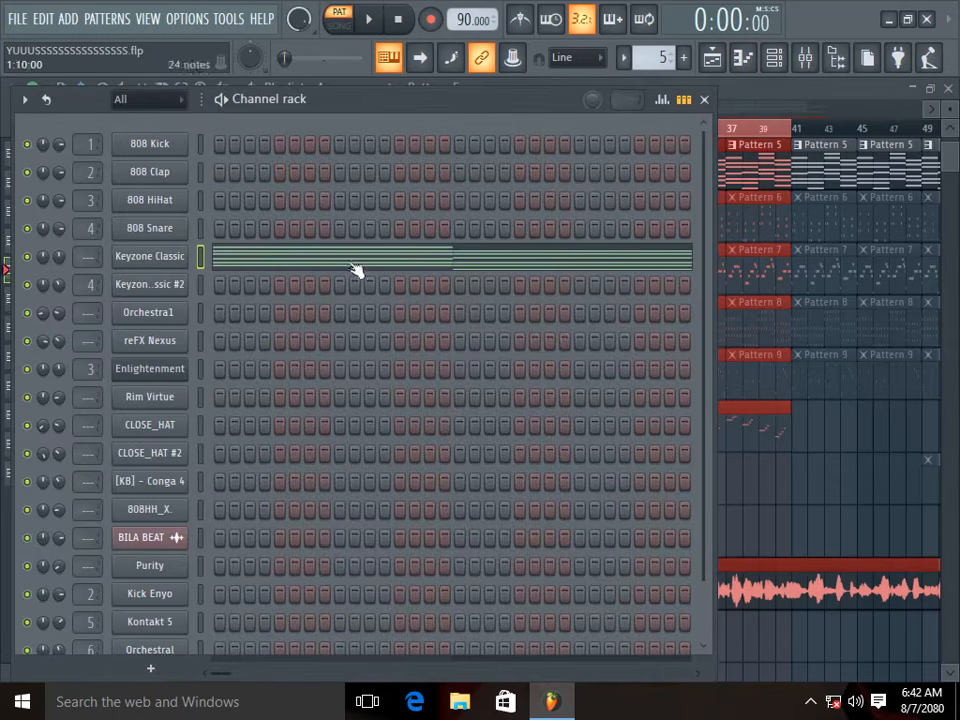
click(345, 266)
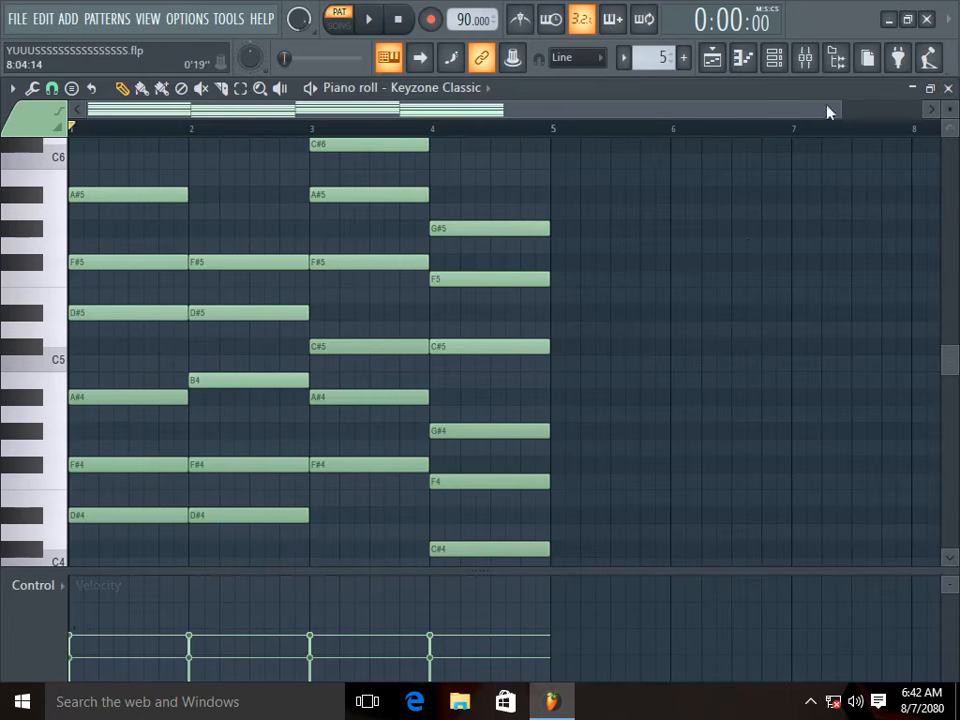
click(948, 88)
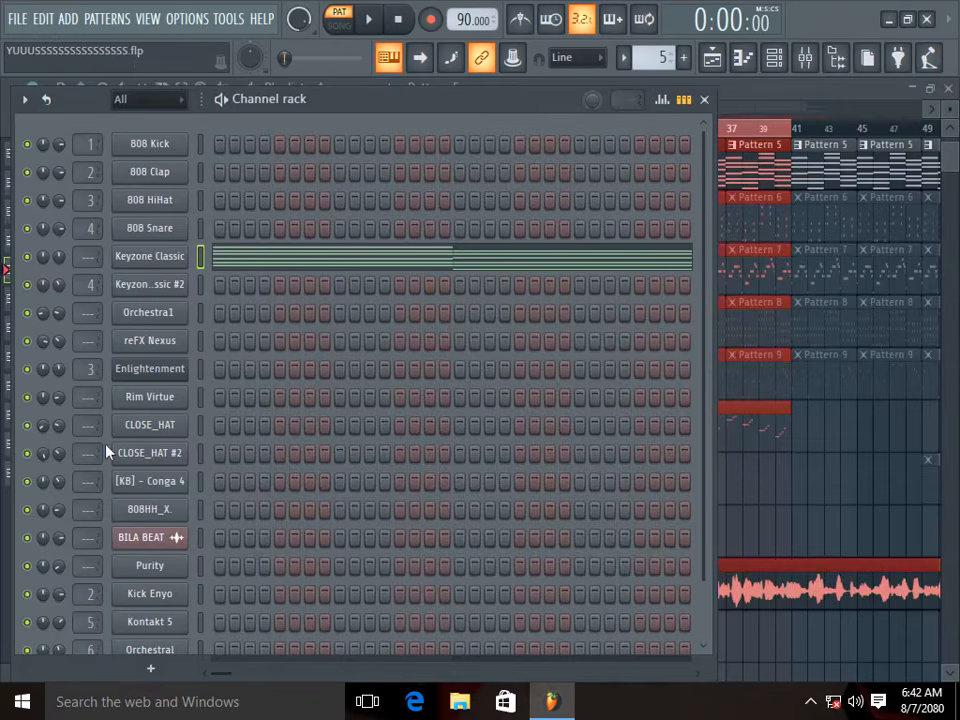
click(381, 19)
click(381, 19)
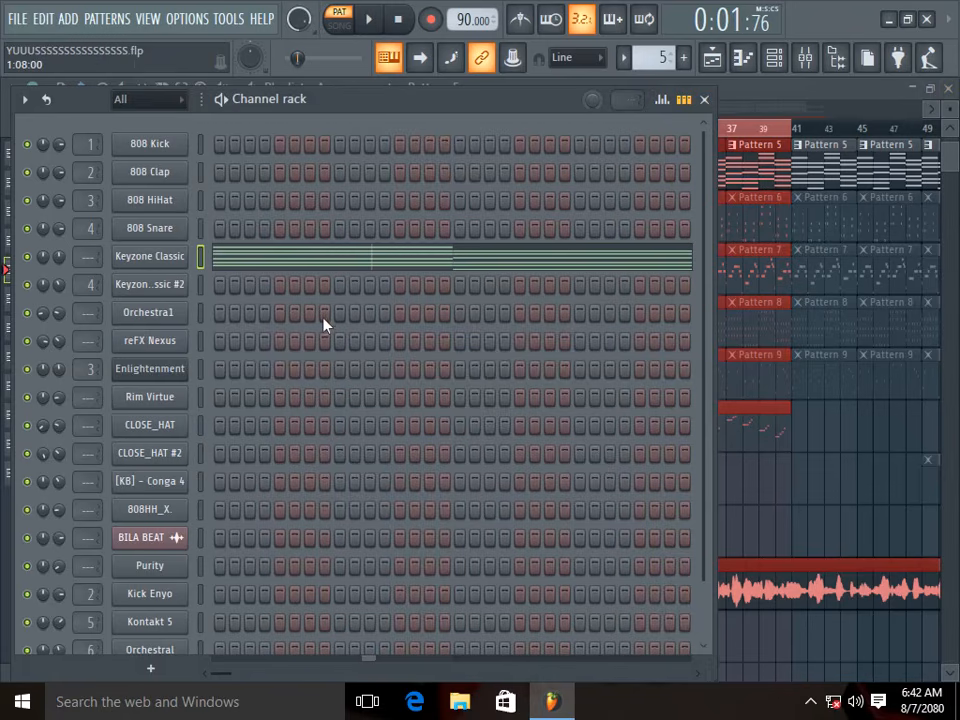
Step: Open the Purity #2 instrument to view its SynthString 1 preset in the Strings category, and close the plugin
scroll(290, 430, down, 2)
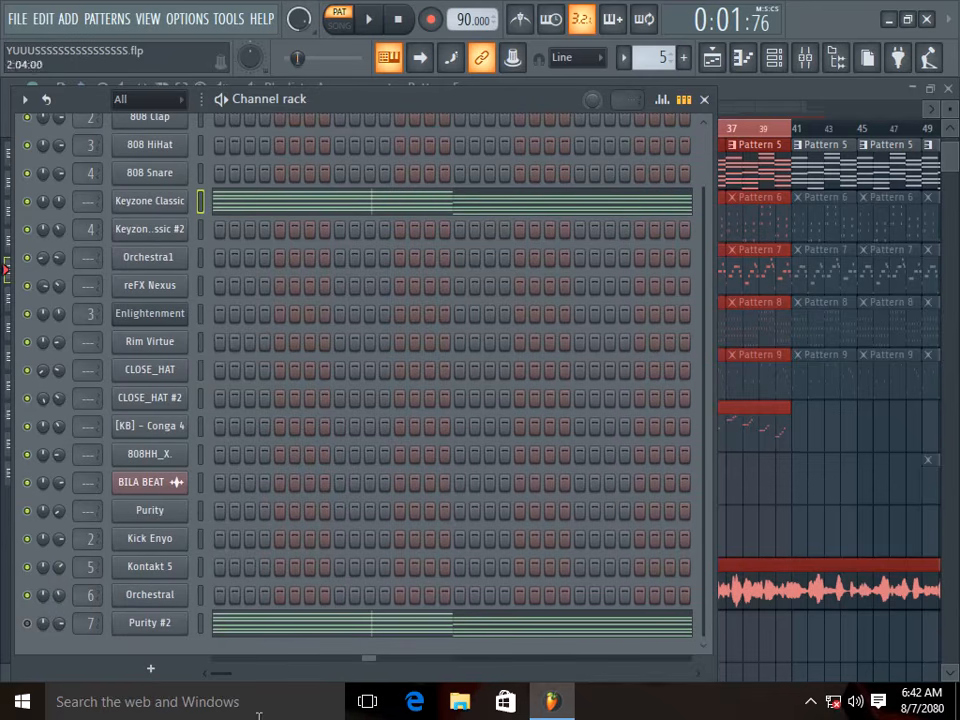
click(152, 623)
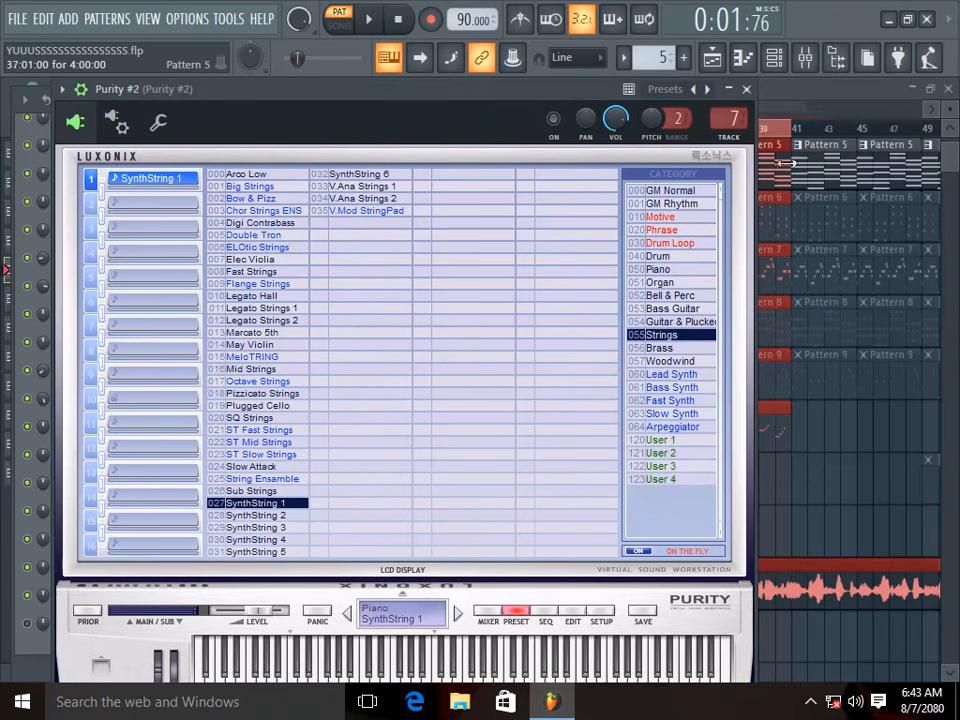
click(745, 90)
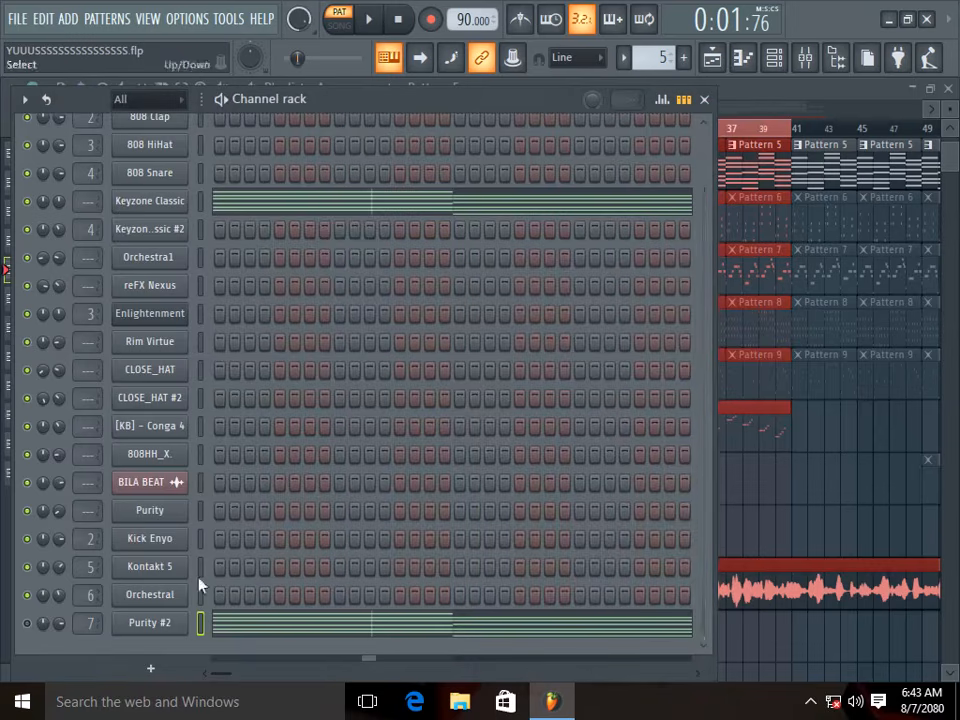
Step: Play Pattern 5 while viewing the Purity #2 chord notes in the piano roll, and unmute the Purity #2 channel
click(285, 630)
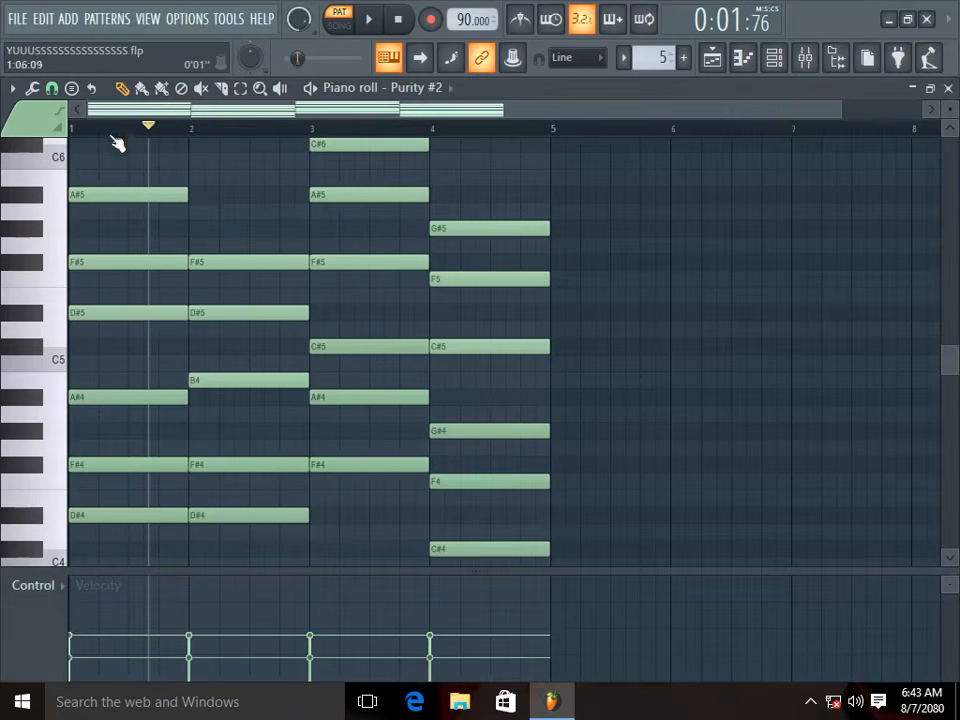
drag(90, 129, 66, 124)
click(379, 18)
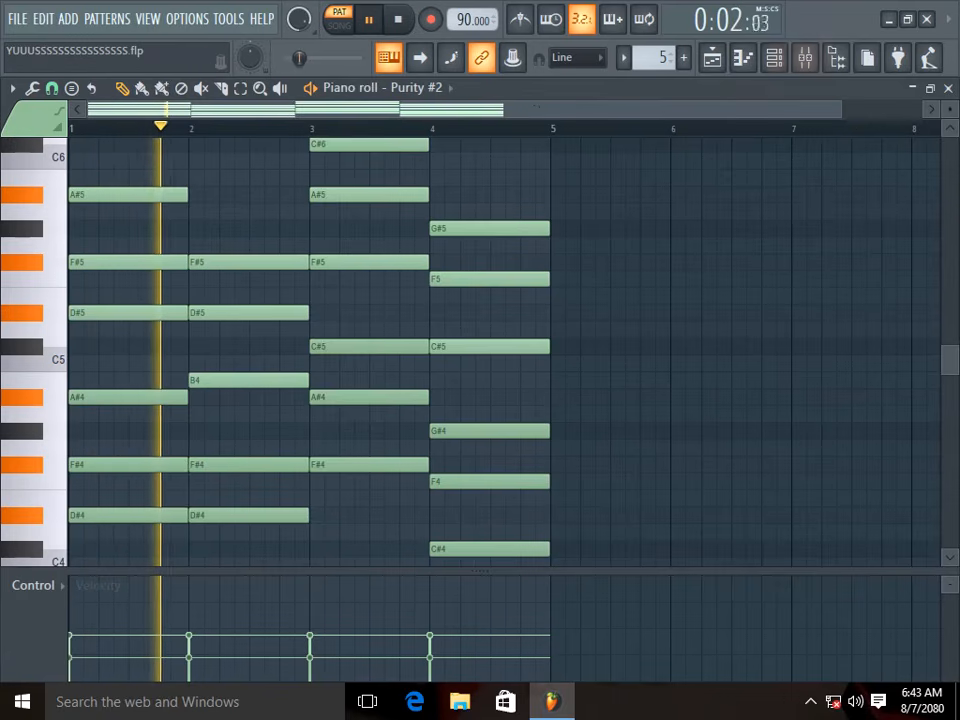
click(948, 88)
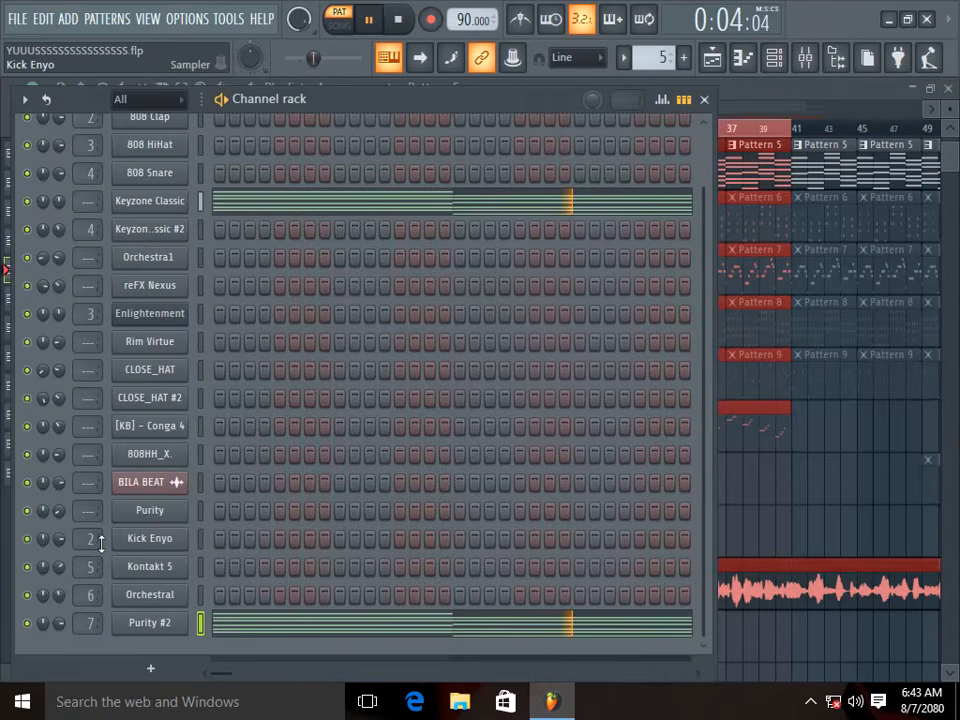
click(28, 623)
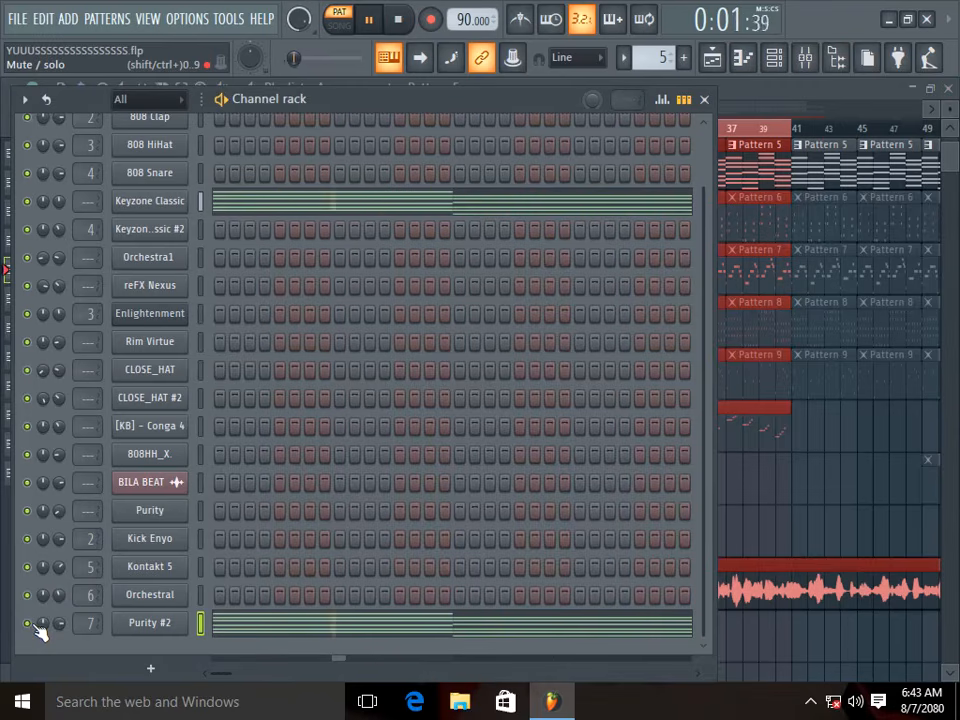
click(290, 628)
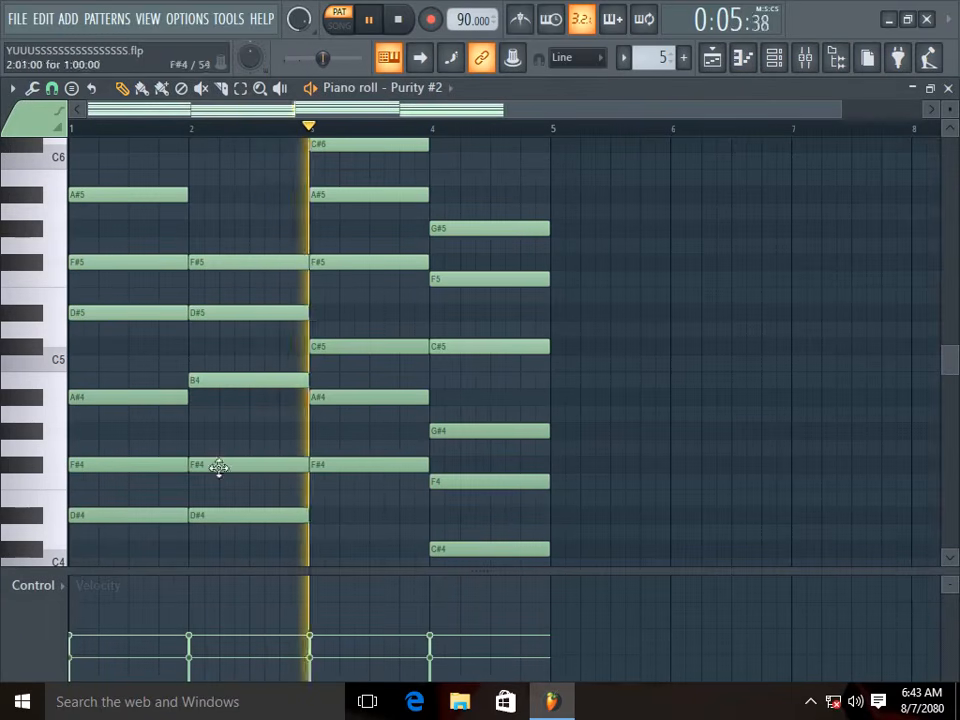
click(950, 88)
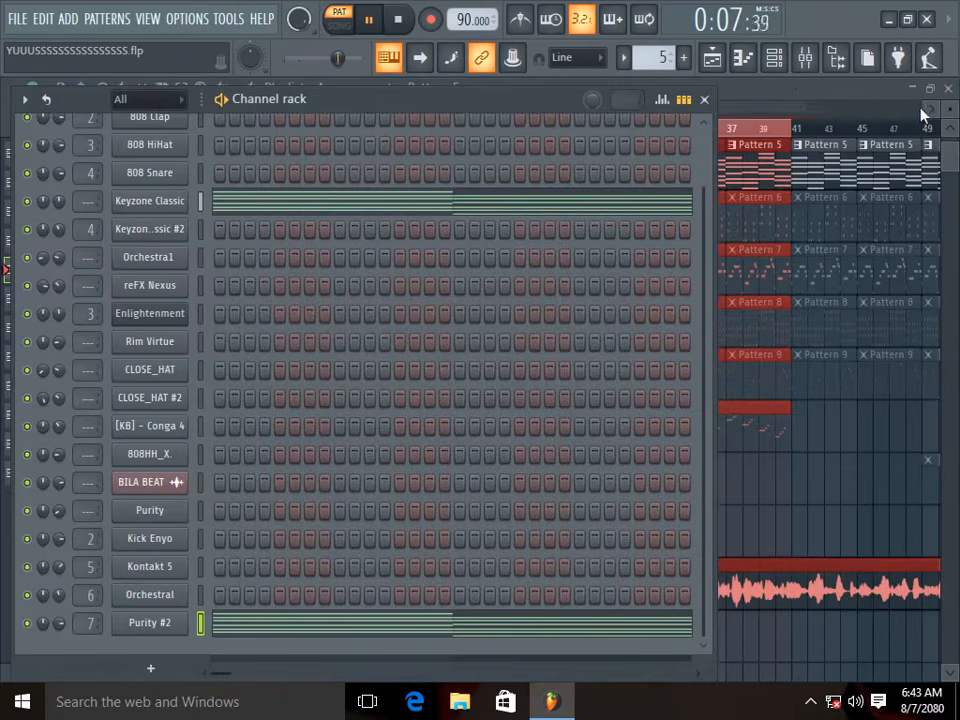
Step: Close the channel rack and play the song from bar 9 to hear the layered piano and string chords with the vocal
click(705, 101)
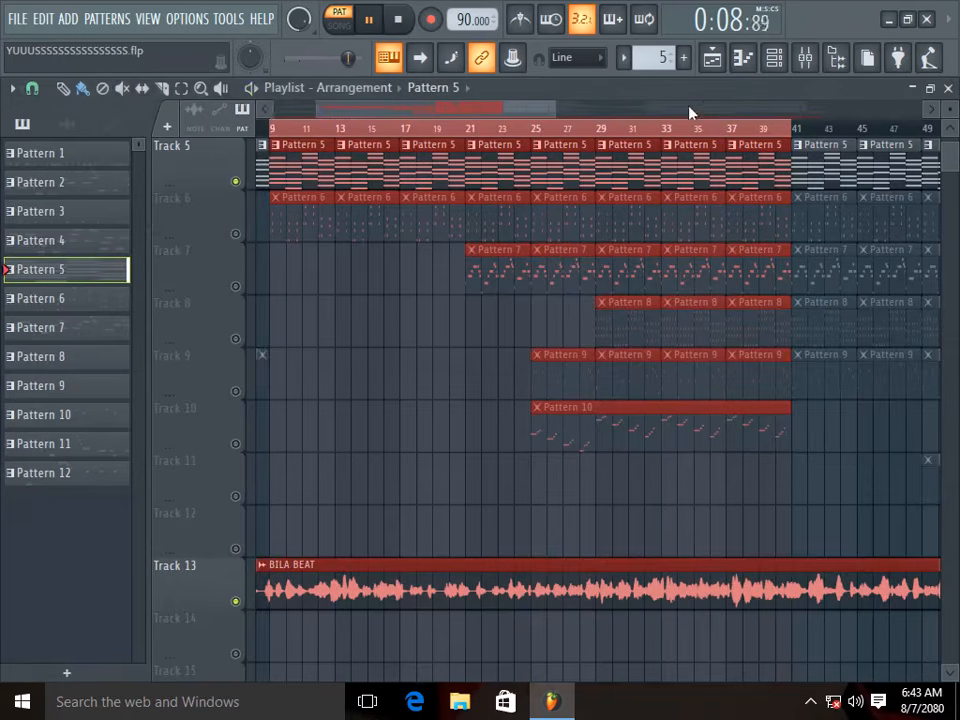
click(276, 131)
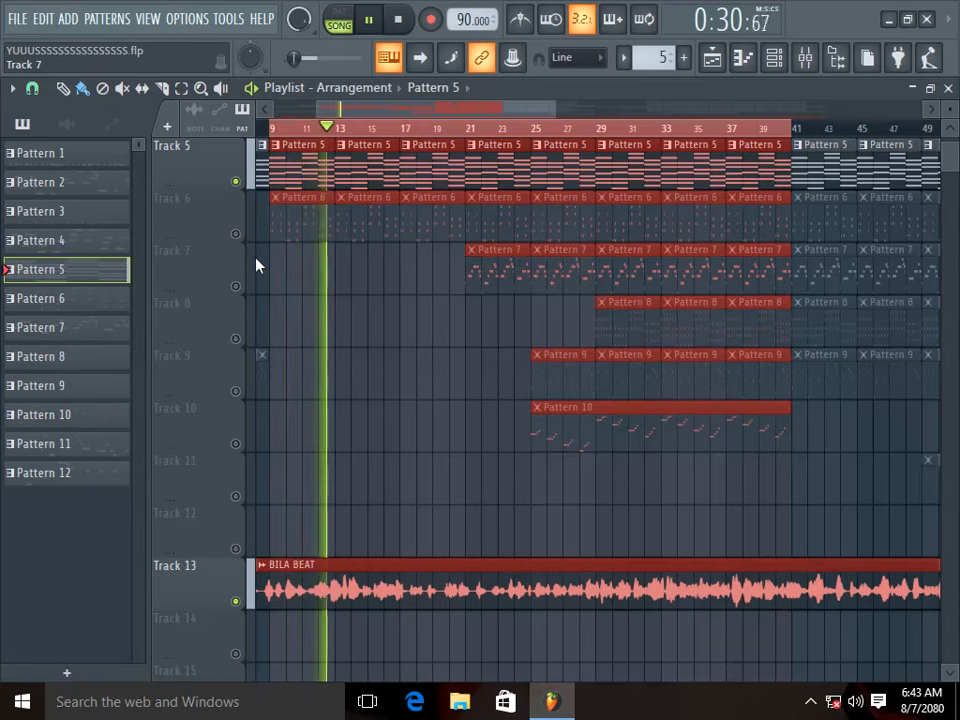
click(370, 20)
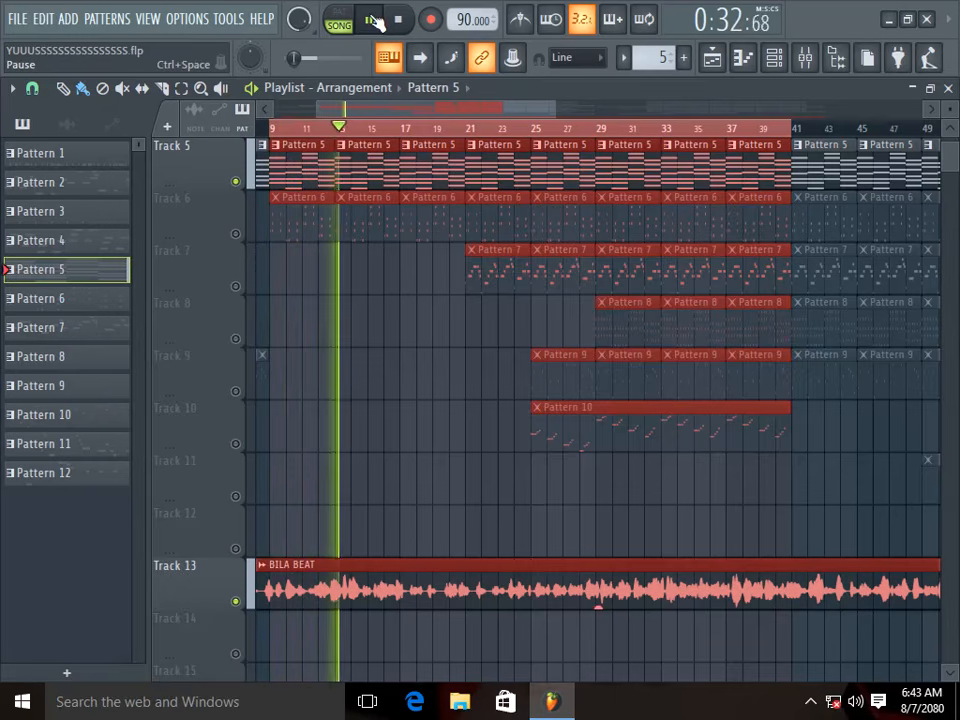
Step: Return the playhead to bar 9 and turn on Track 6 with Pattern 6 selected
click(276, 129)
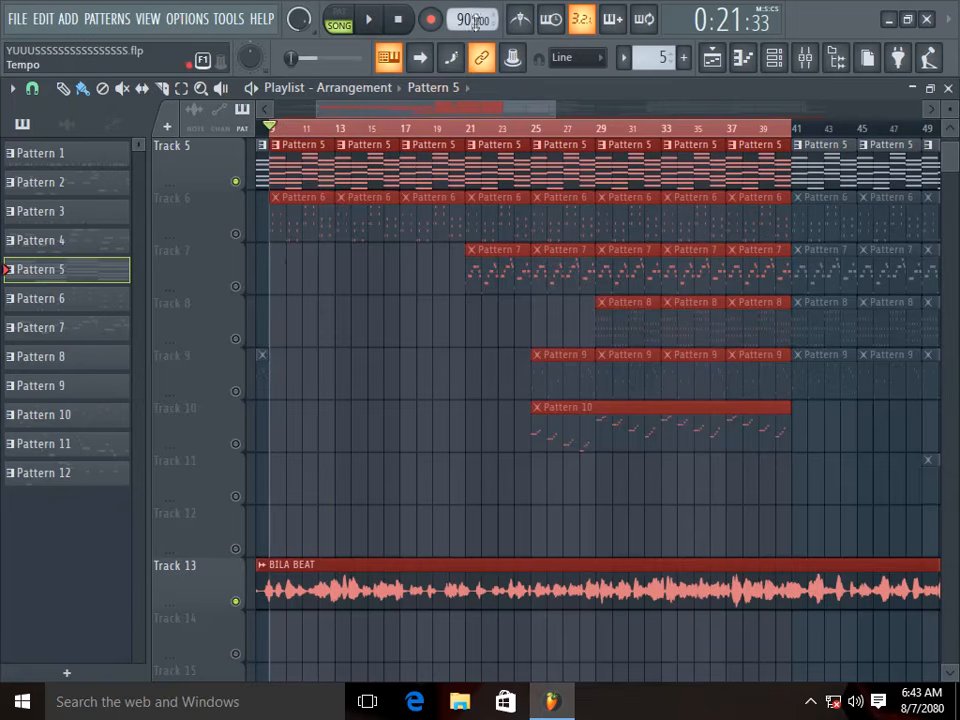
click(294, 220)
click(236, 235)
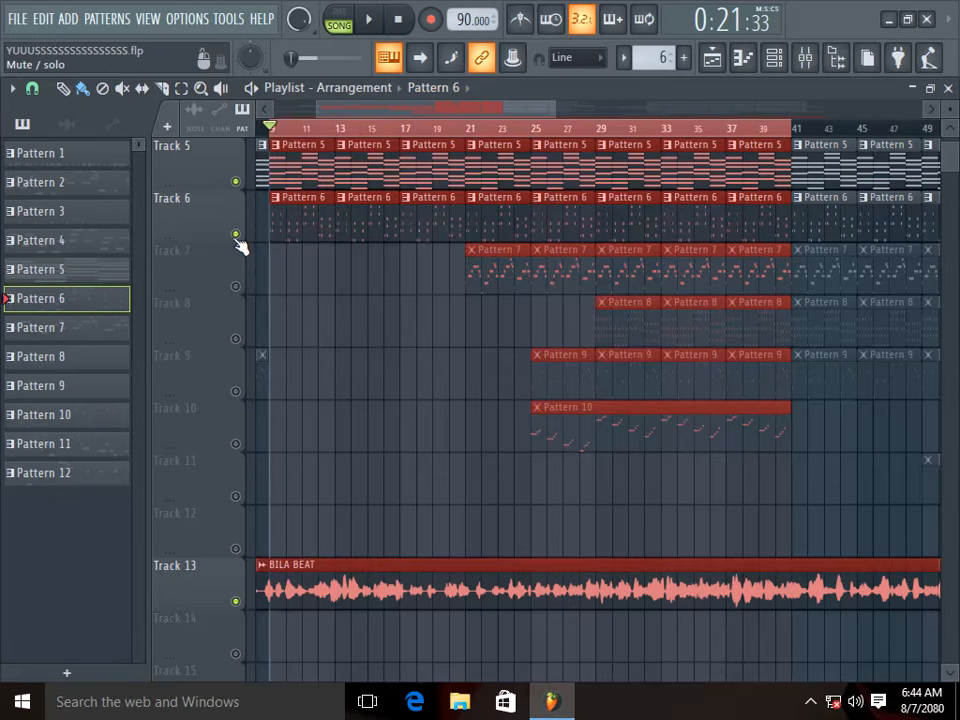
Step: Switch to pattern mode and open the Orchestra1 instrument from the channel rack, audition a note on its keyboard, and close the plugin
click(340, 18)
click(773, 57)
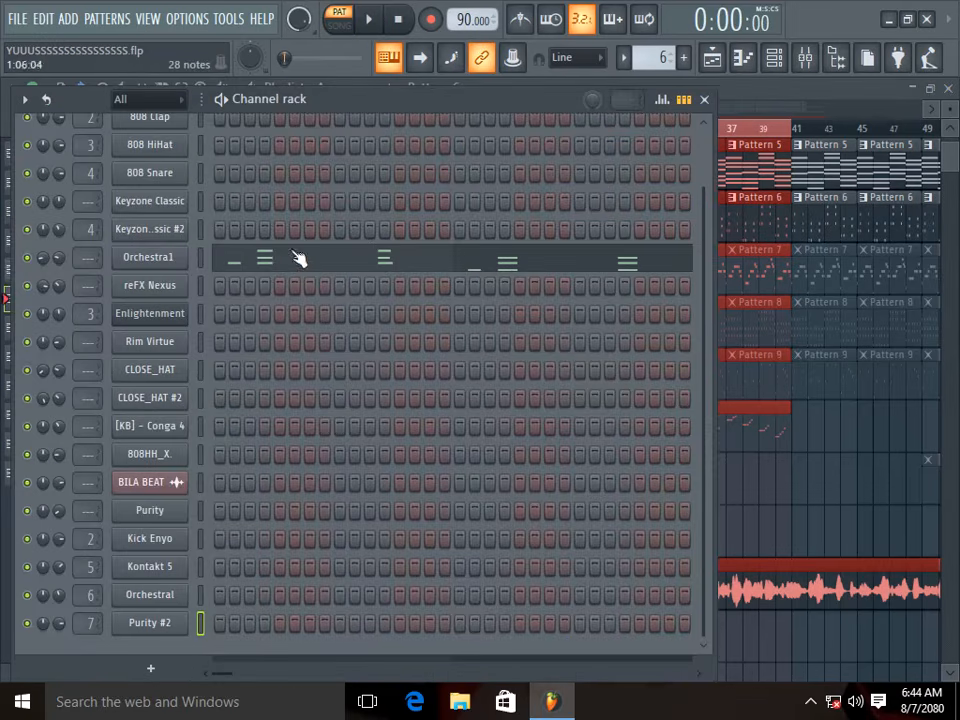
click(147, 266)
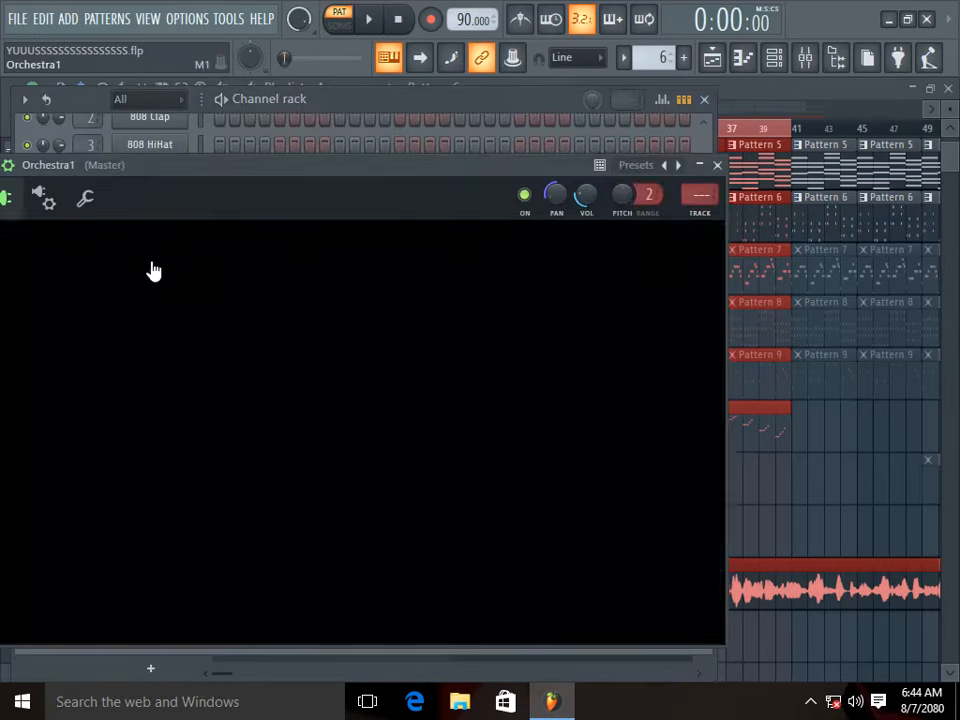
drag(260, 170, 342, 138)
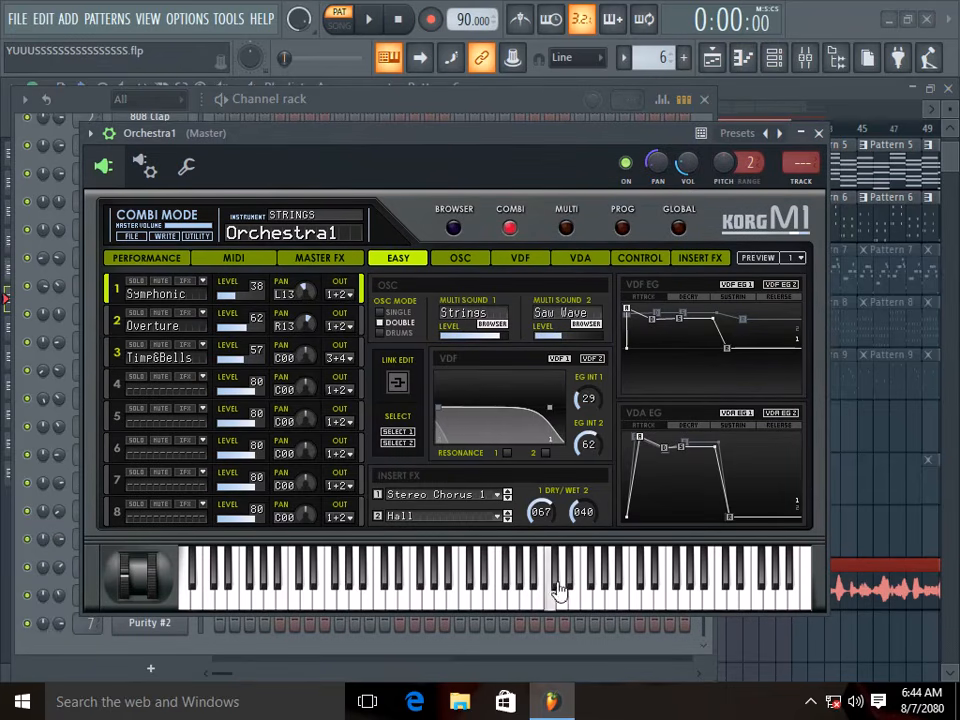
click(512, 582)
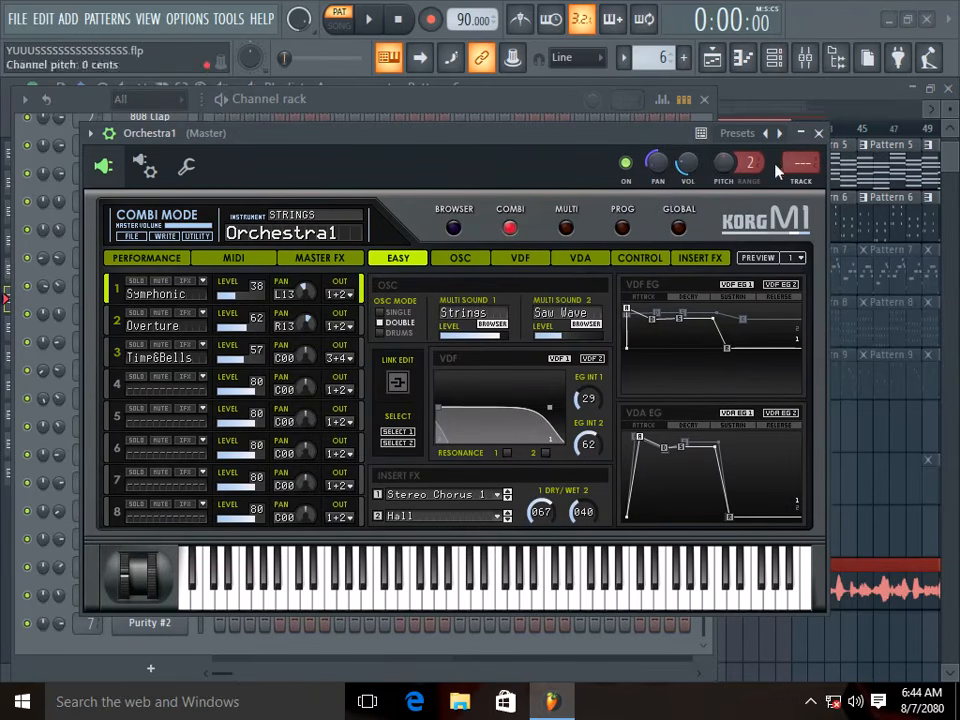
click(820, 134)
Step: Play Pattern 6 while viewing the Orchestra1 notes in the piano roll, zoomed to read the note names, and pause it
click(245, 255)
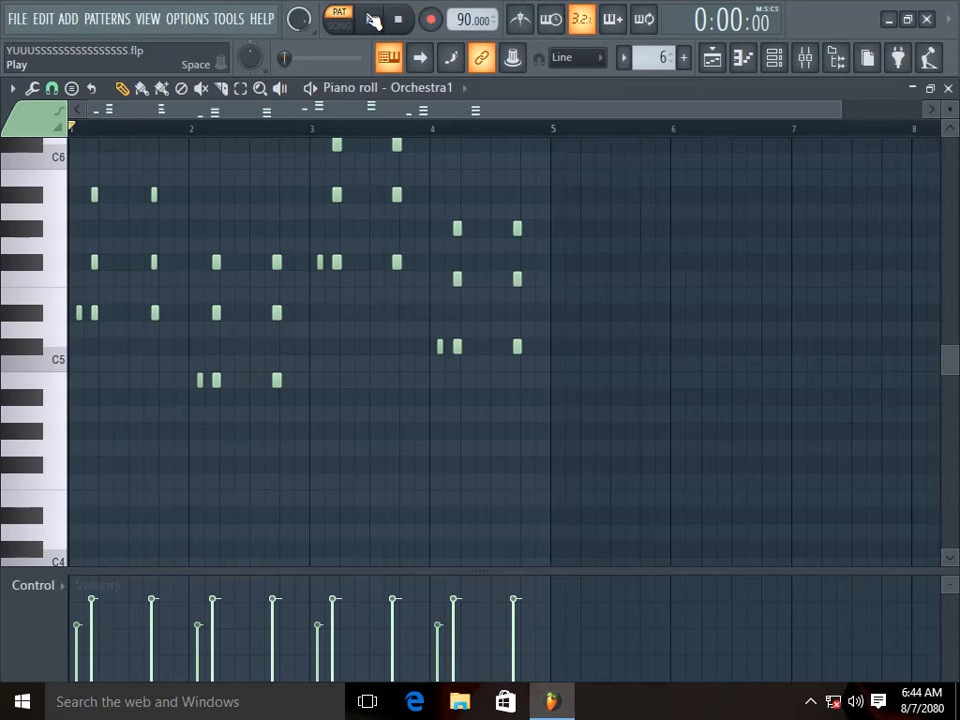
click(372, 20)
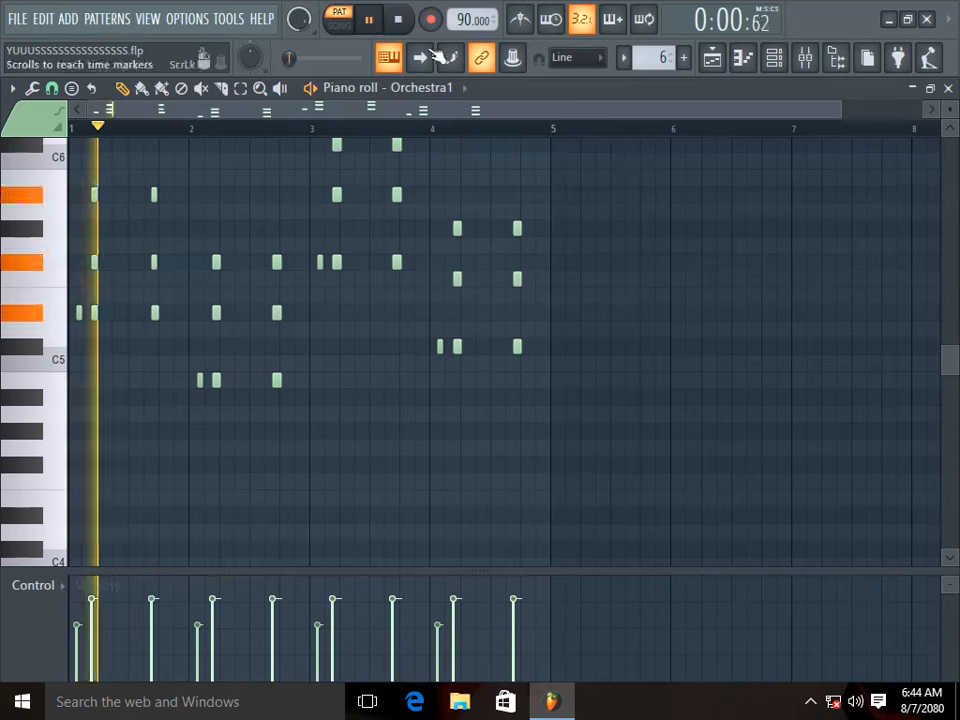
drag(838, 118, 541, 203)
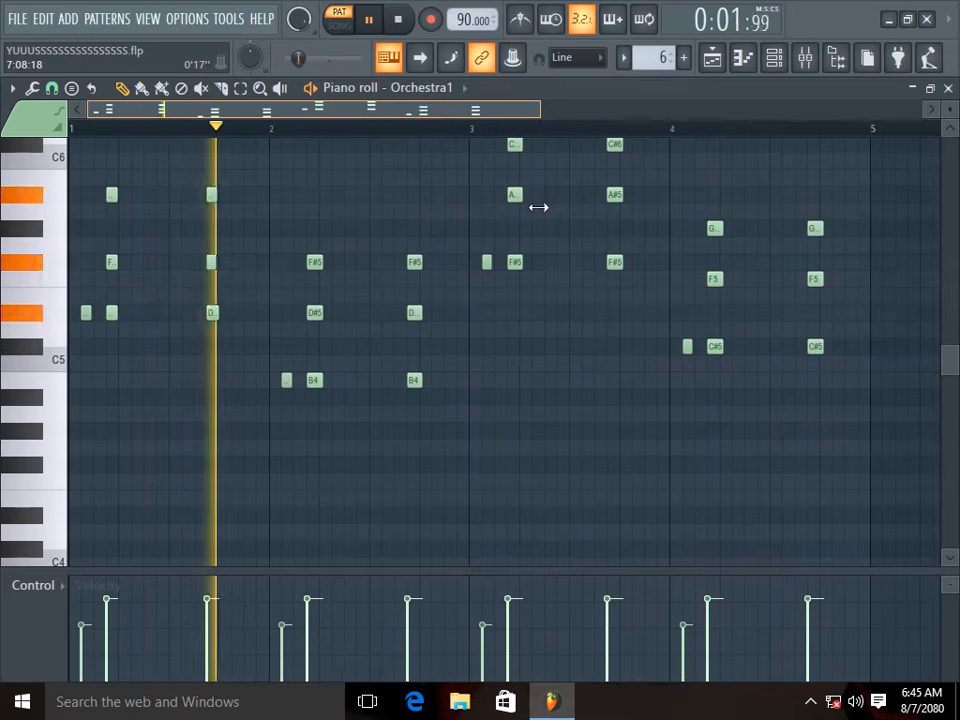
drag(539, 207, 533, 214)
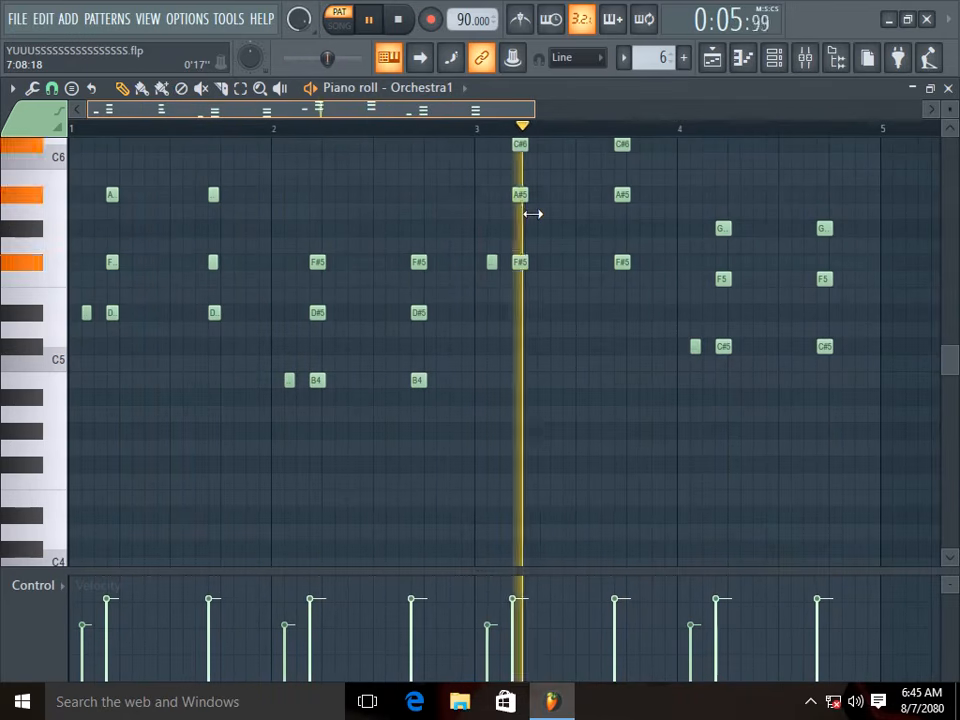
drag(531, 214, 707, 194)
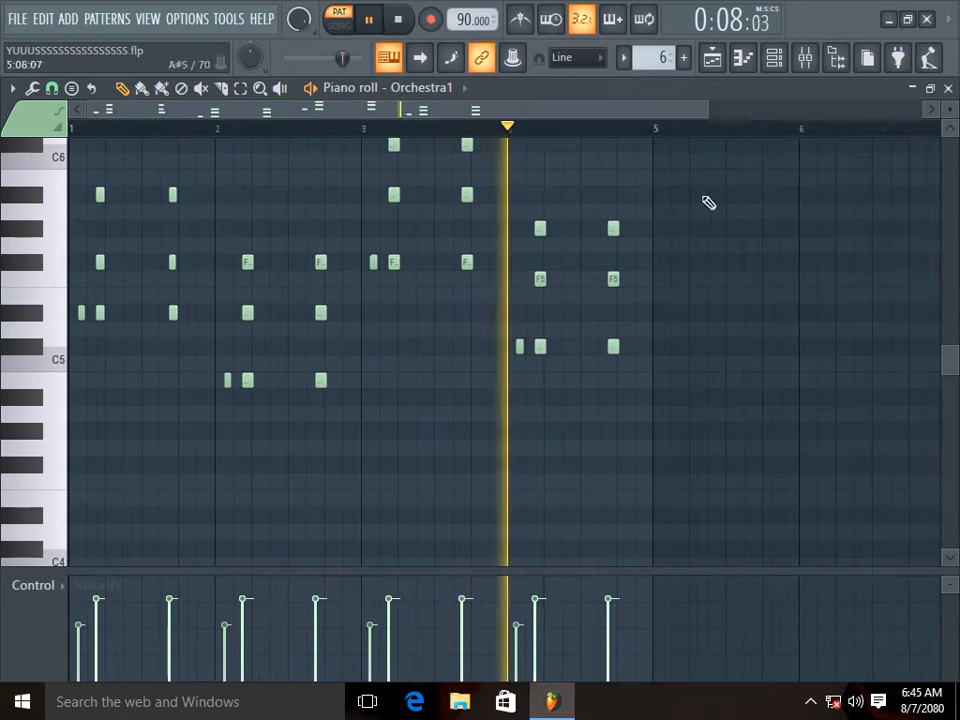
click(371, 22)
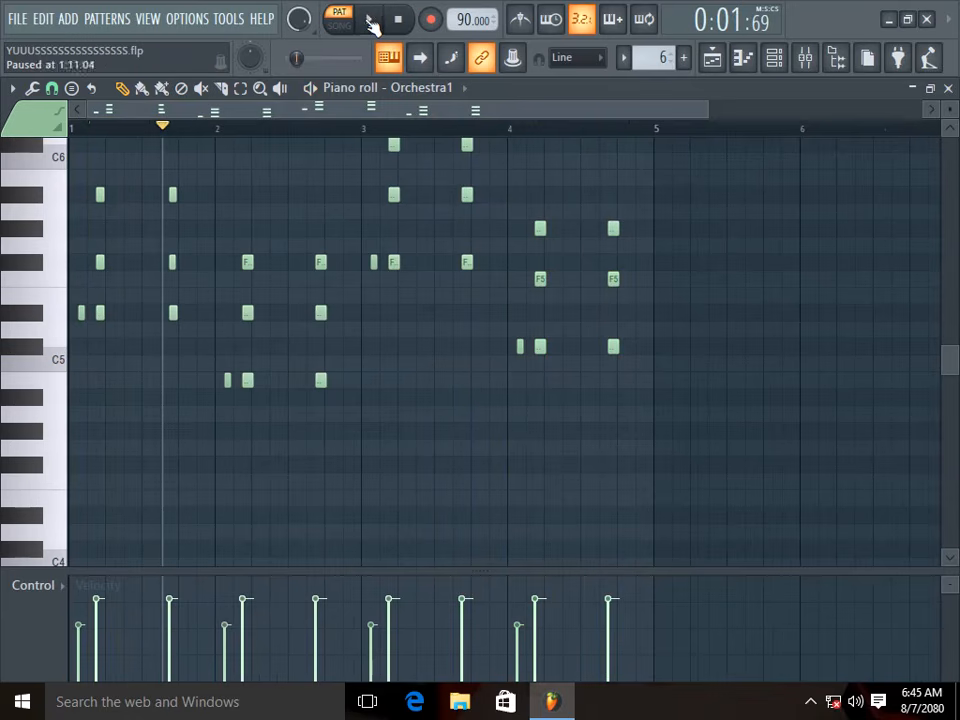
Step: Close the piano roll and channel rack, and play the song from bar 9 to hear Pattern 6 with the chords and vocal
click(948, 89)
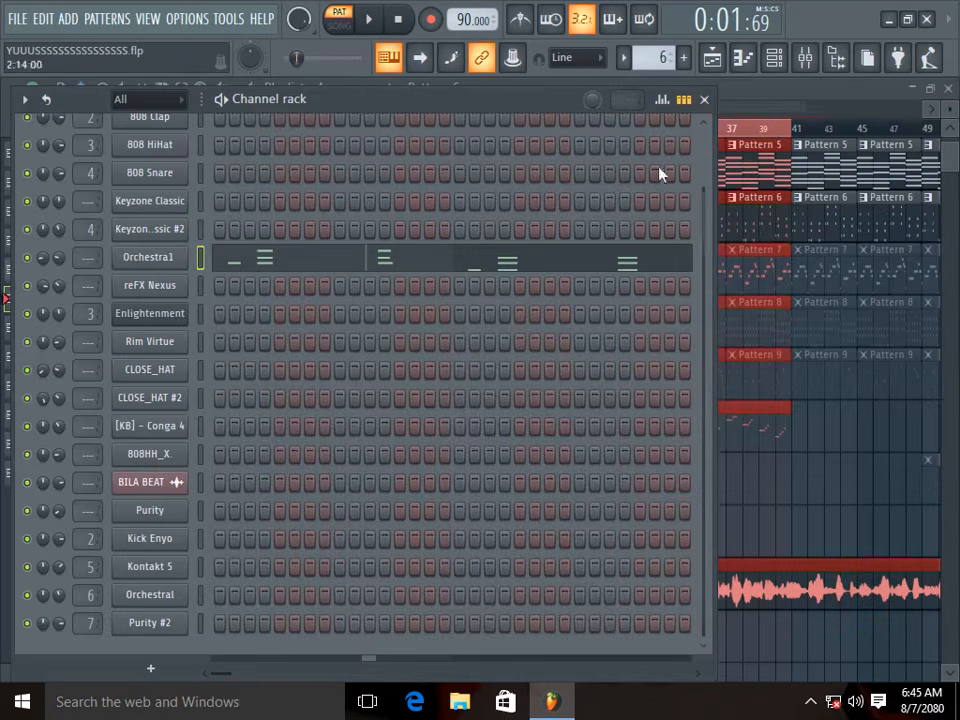
click(705, 100)
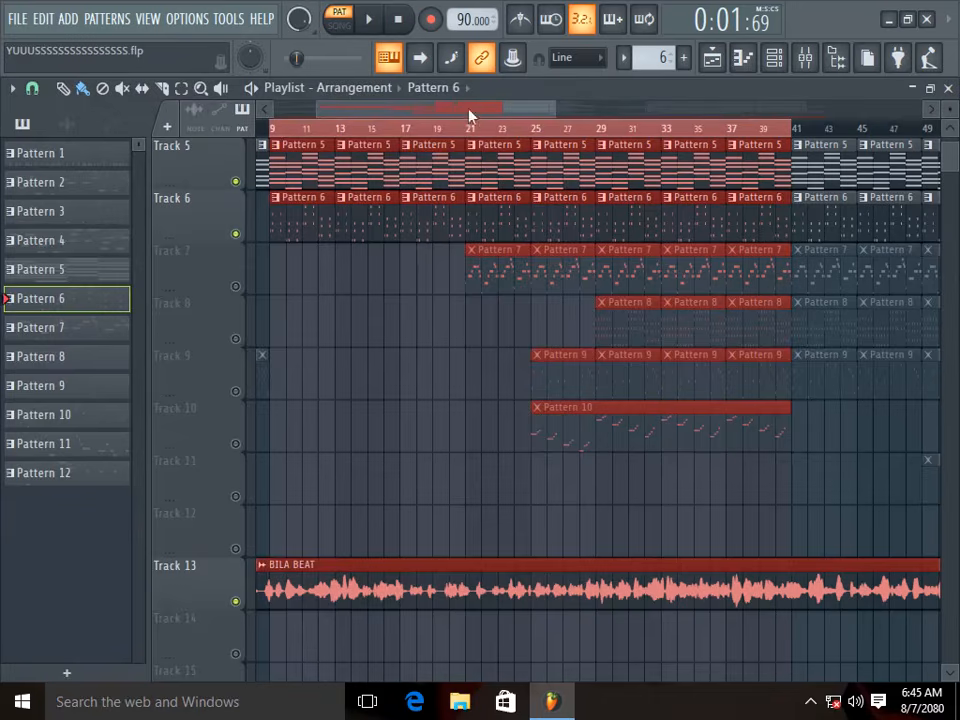
click(278, 137)
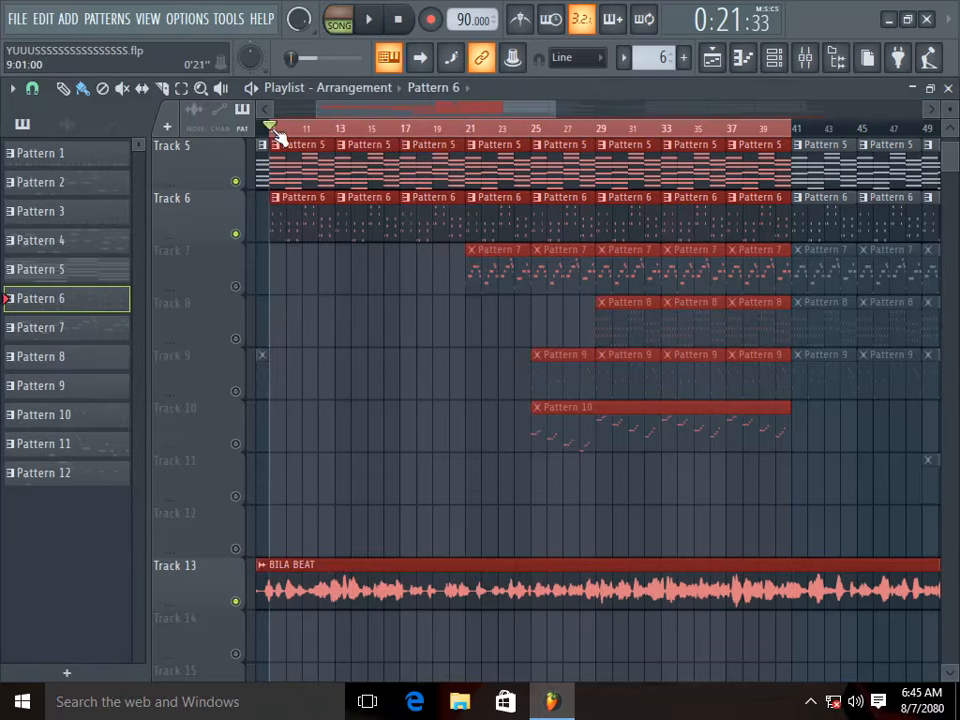
click(370, 21)
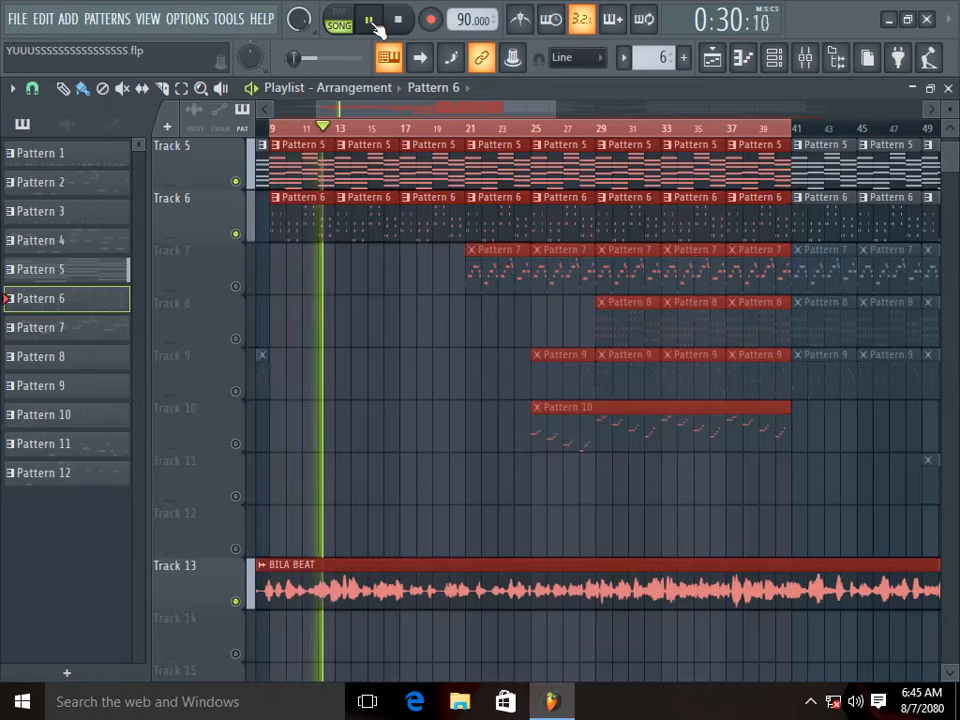
click(368, 22)
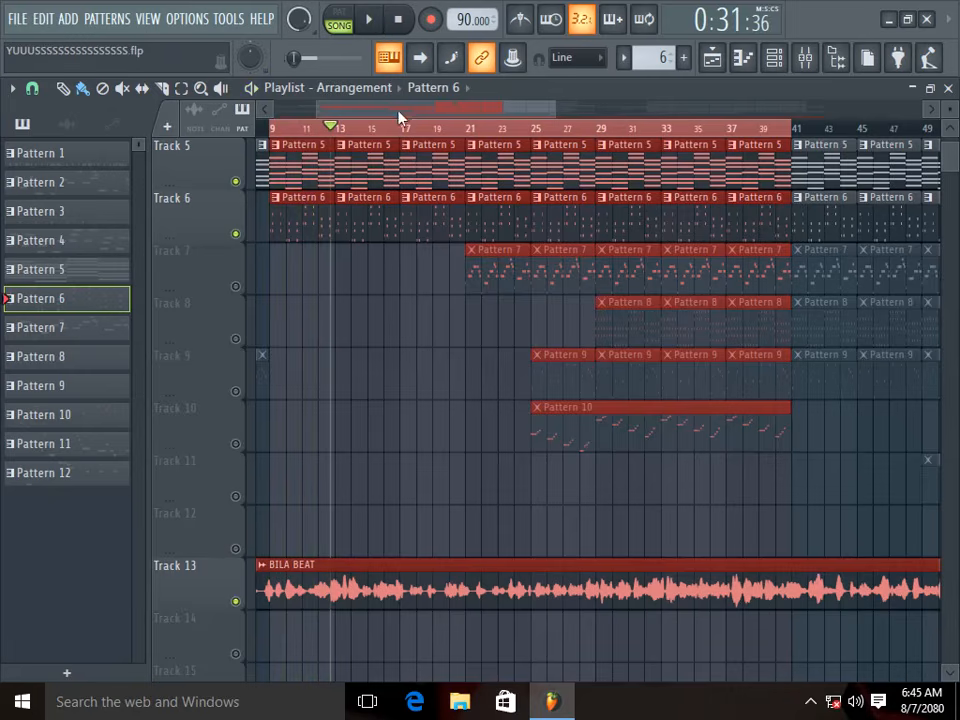
Step: Turn on Track 9, move the playhead to bar 1, and select Pattern 9 from its first clip
drag(398, 112, 227, 125)
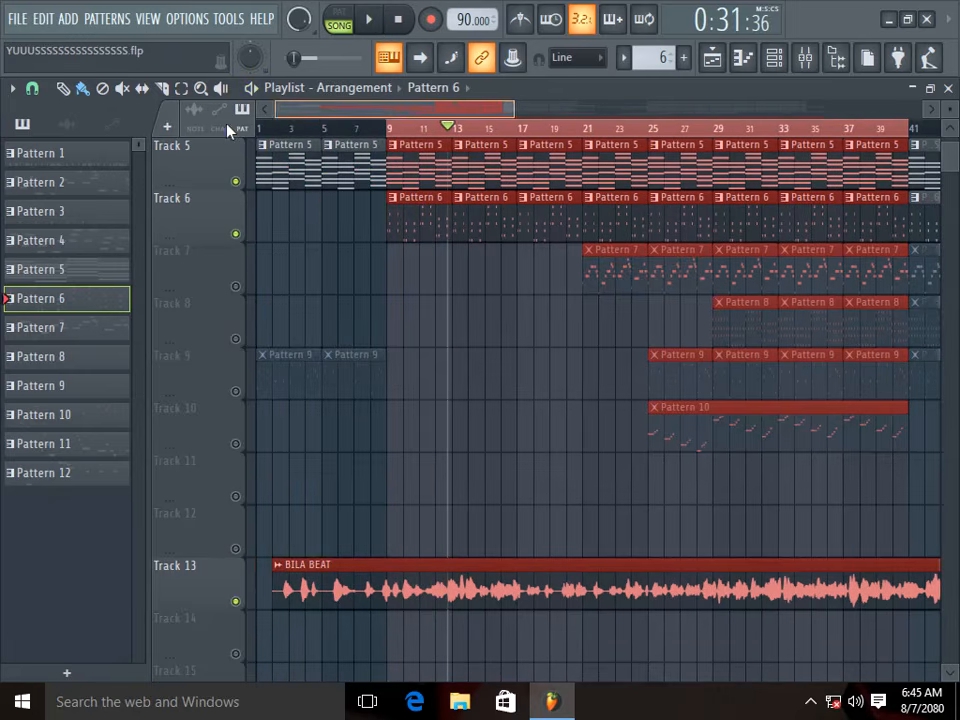
click(238, 393)
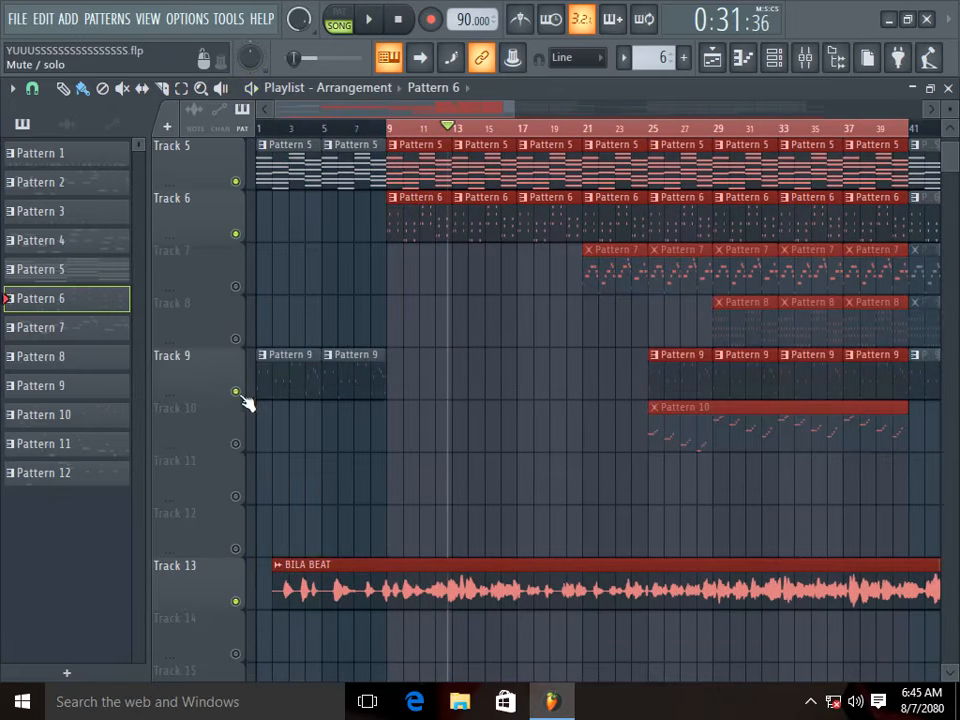
click(389, 134)
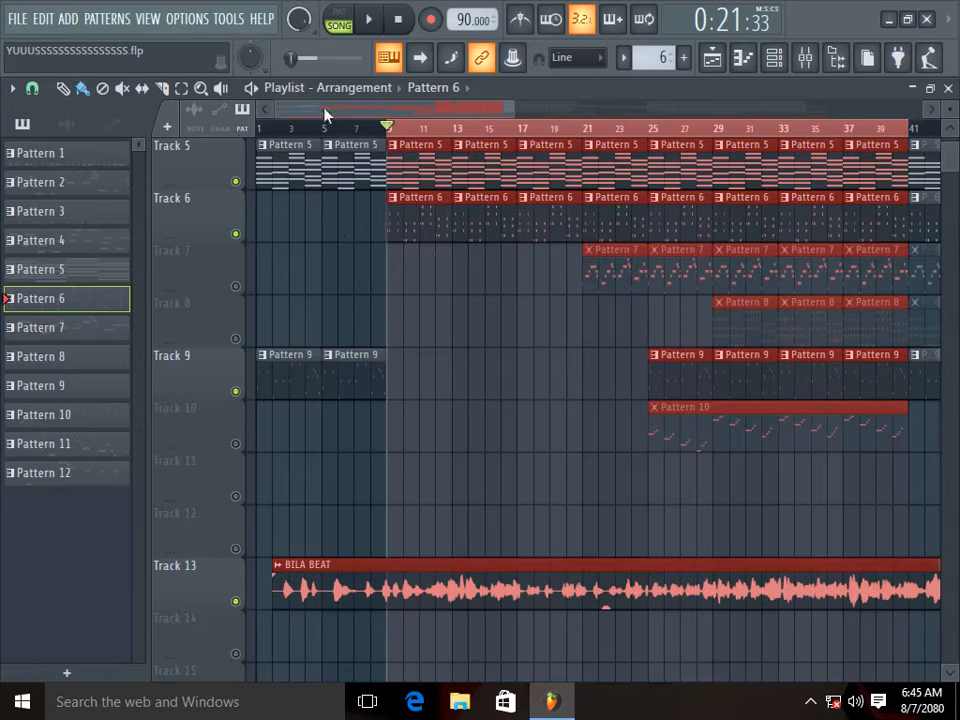
click(258, 130)
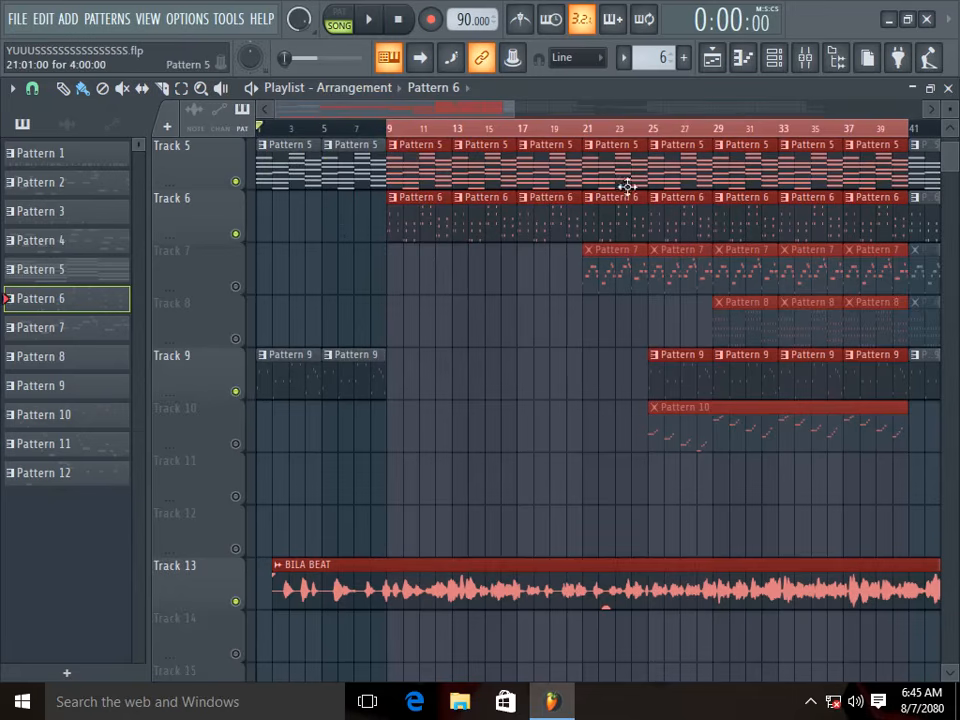
click(278, 387)
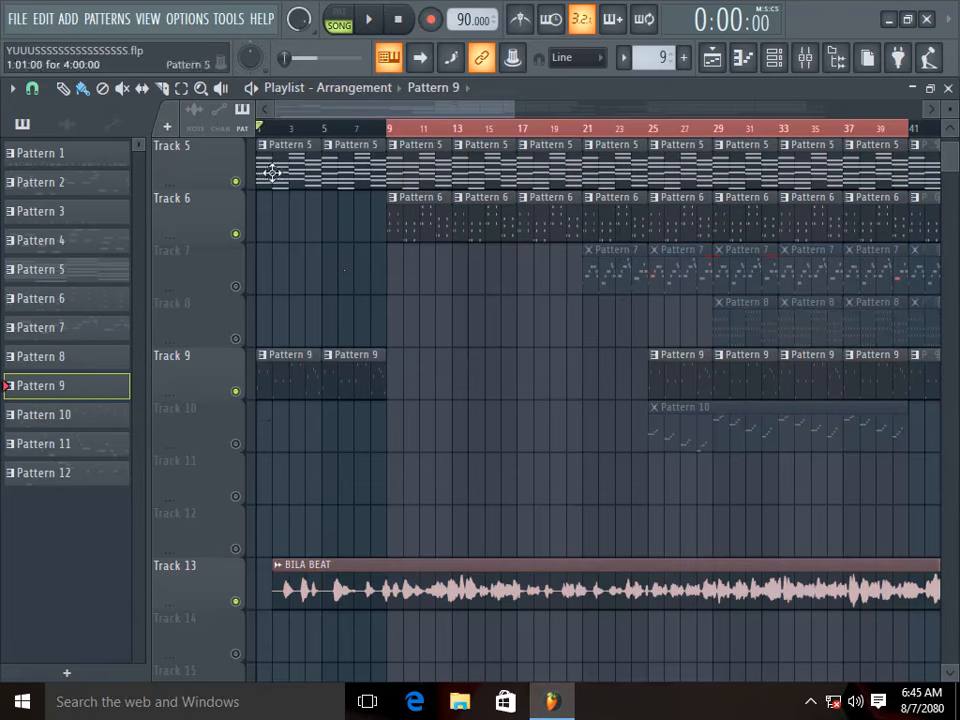
Step: Switch to pattern mode and open the Enlightenment channel to view its FLEX preset, and close the plugin
click(339, 15)
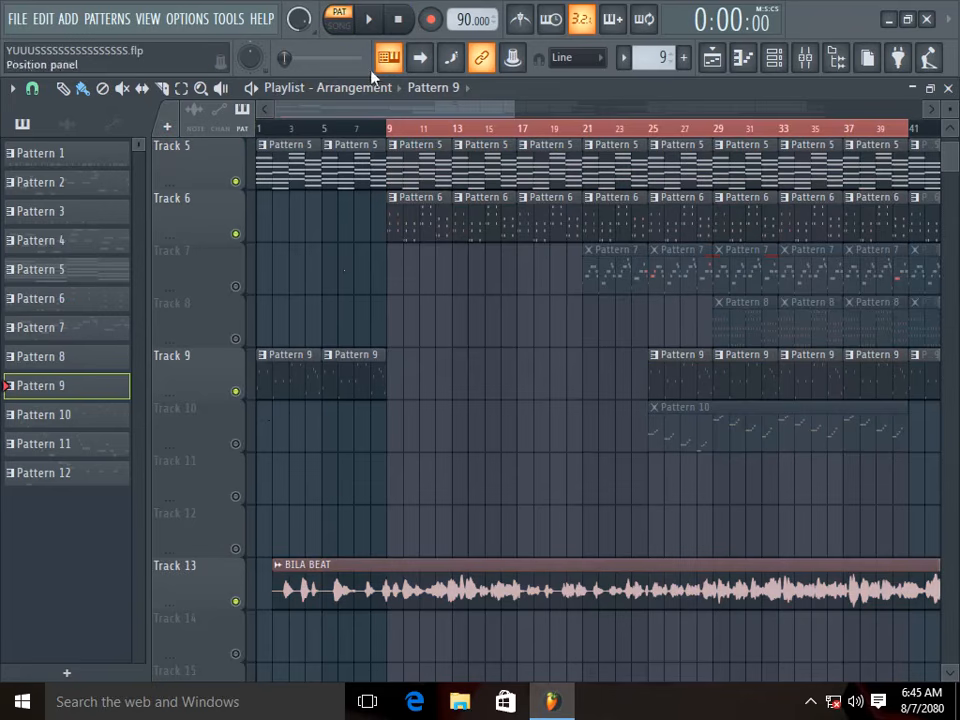
click(775, 60)
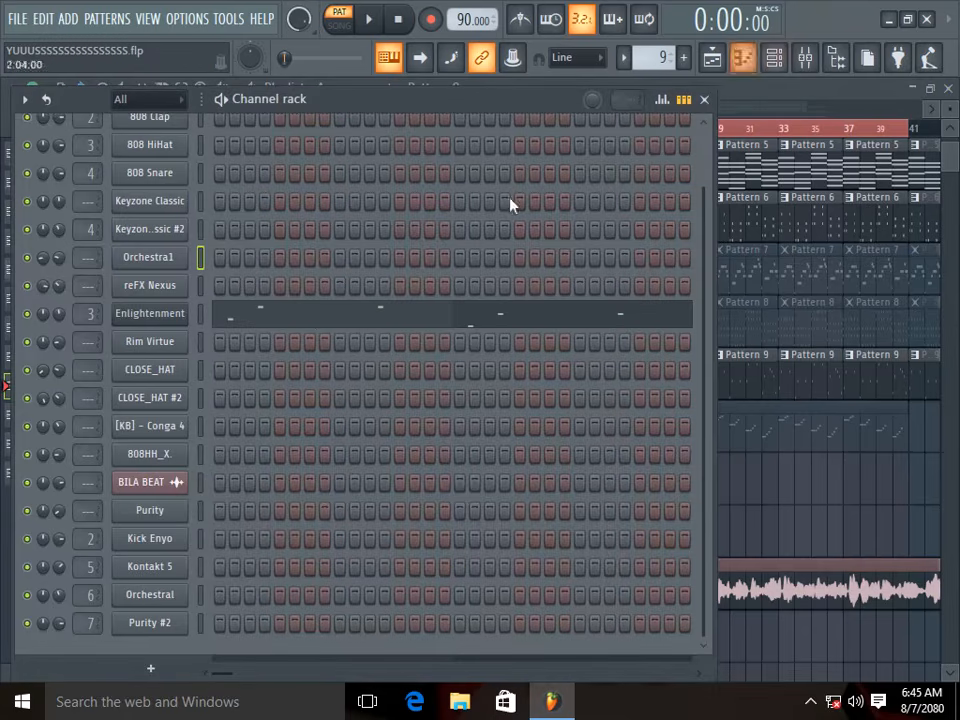
click(167, 325)
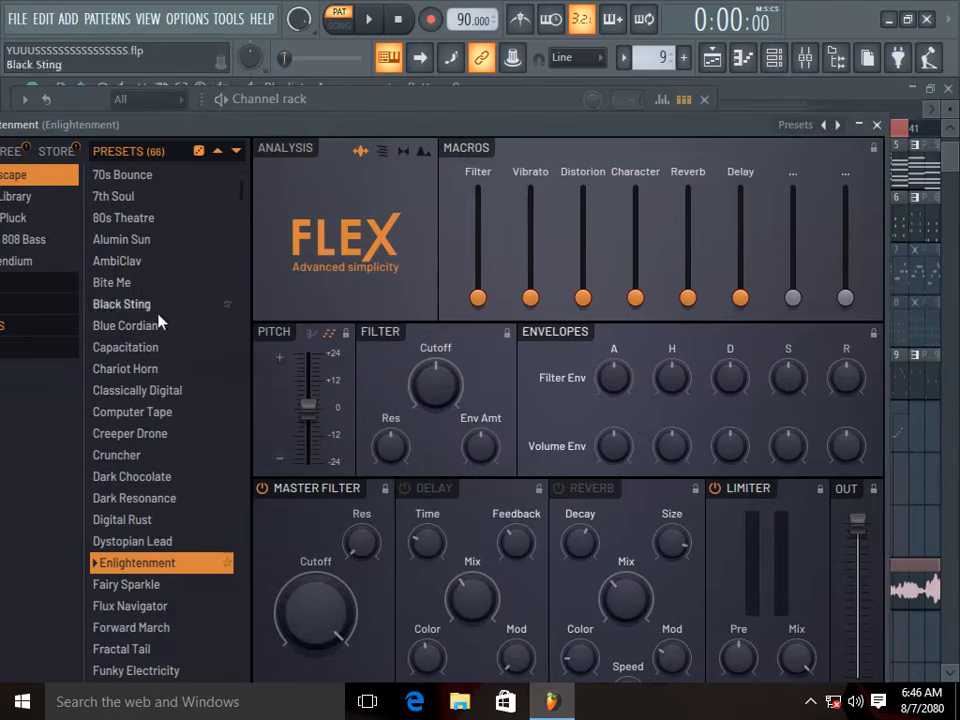
drag(305, 125, 352, 76)
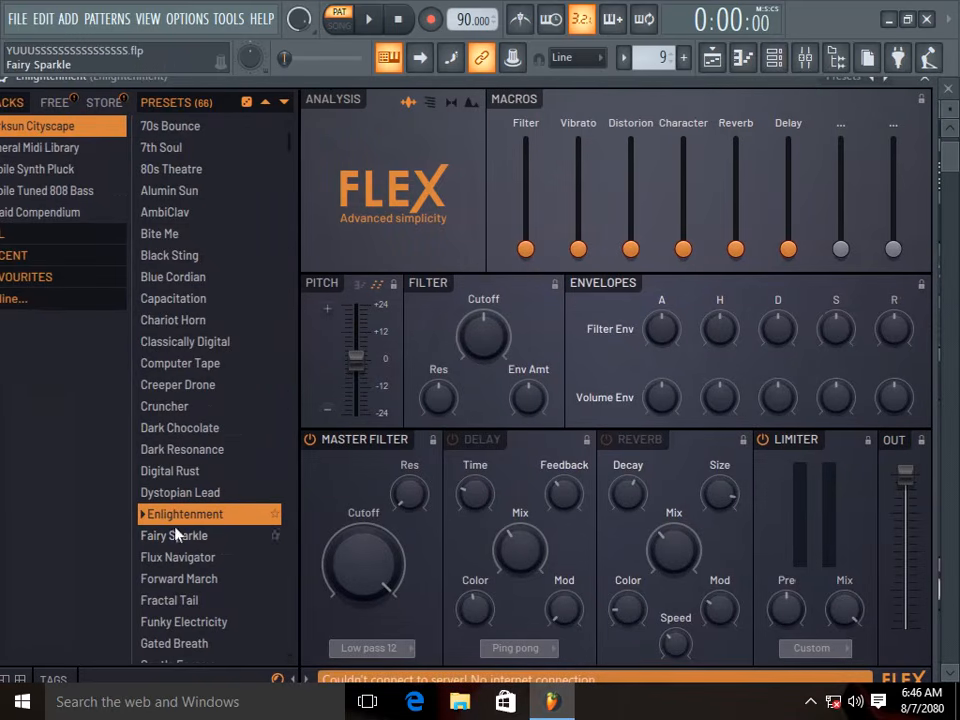
click(926, 86)
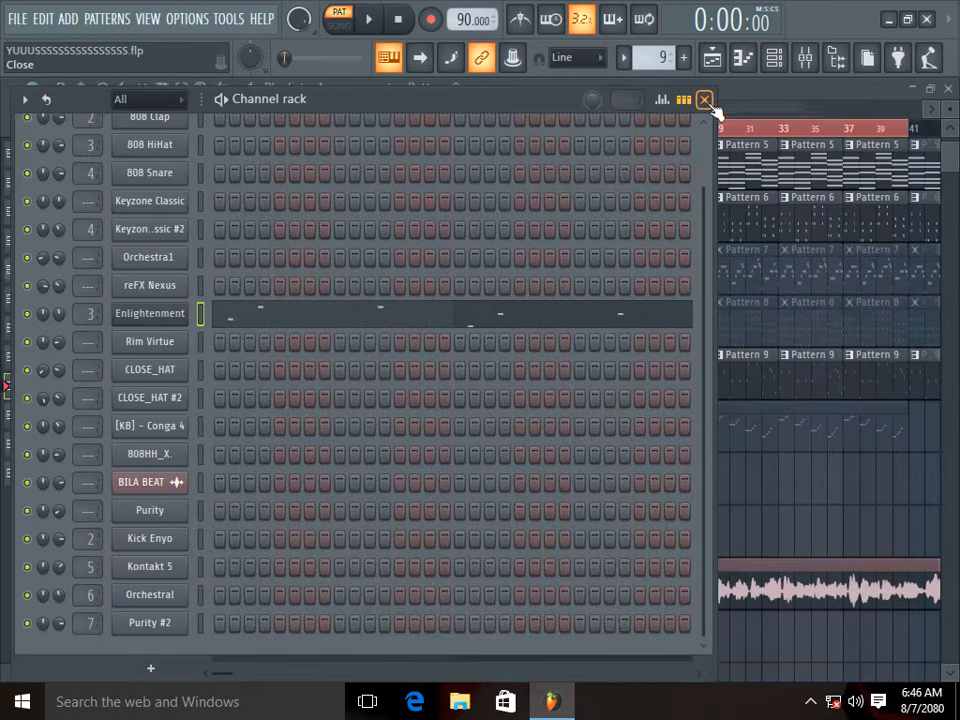
Step: Play Pattern 9 while viewing the Enlightenment melody notes in the piano roll, and pause playback
click(358, 310)
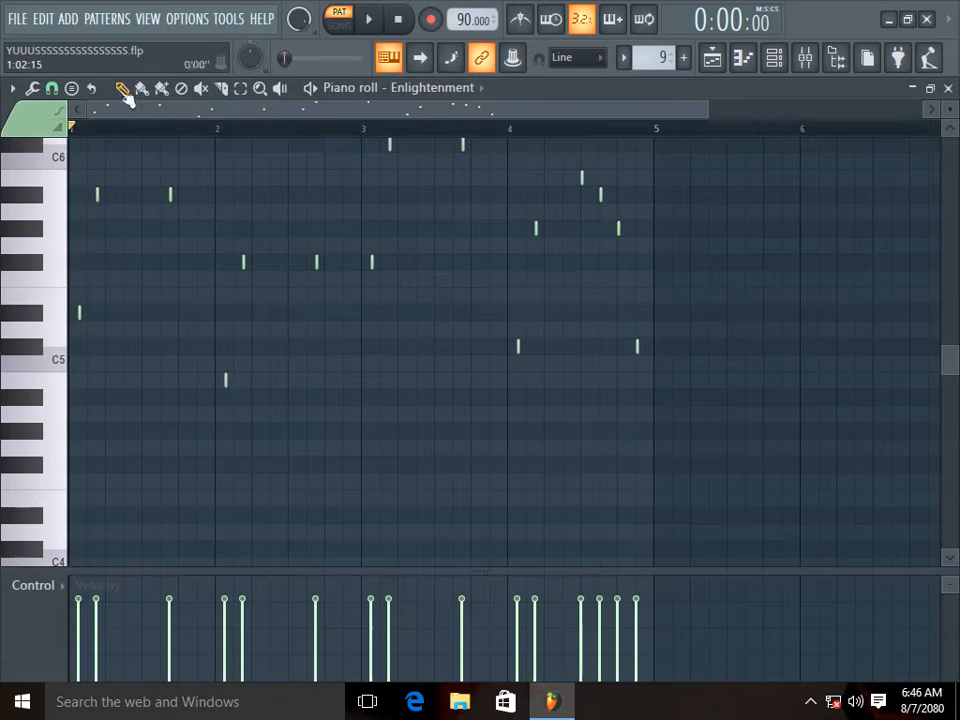
click(378, 20)
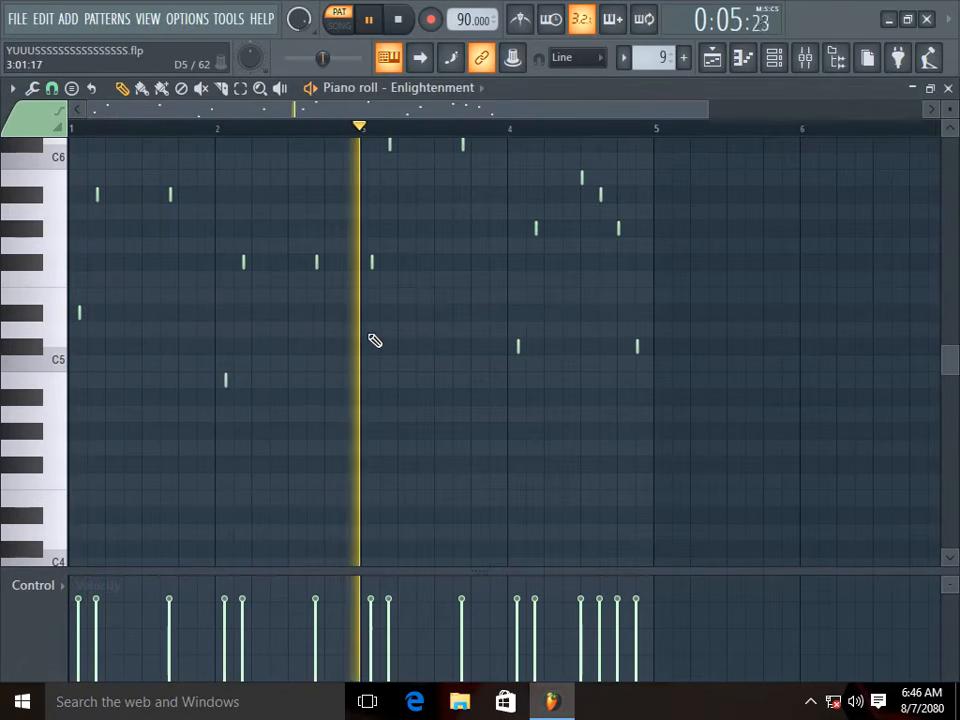
scroll(373, 337, up, 2)
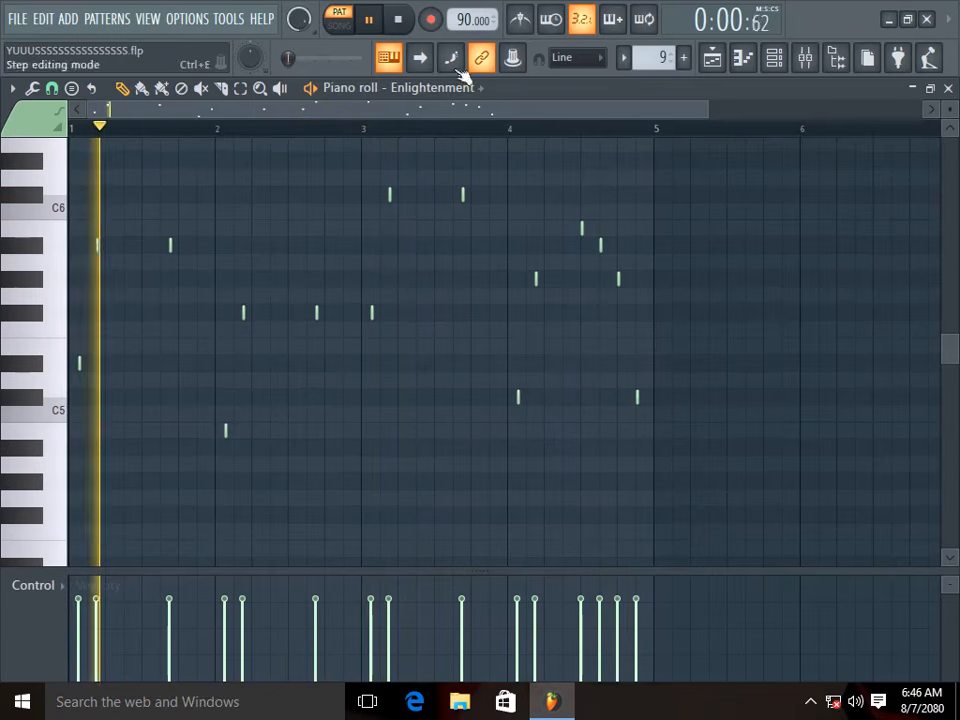
click(376, 19)
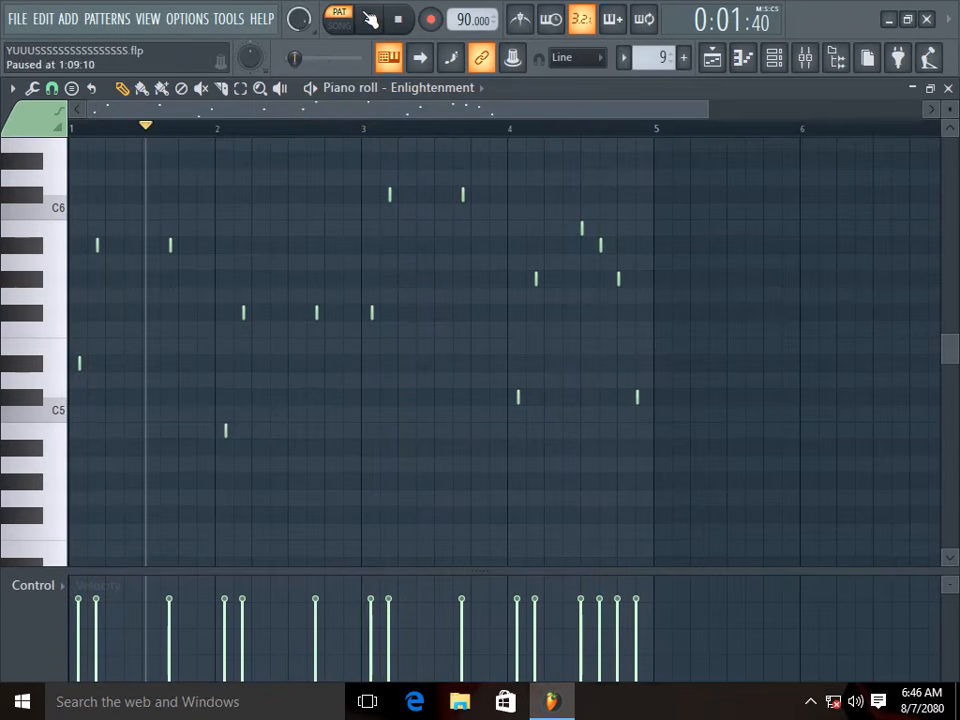
Step: Close the piano roll and channel rack, and play the song from bar 1 to hear Pattern 9 over the intro chords and vocal
click(950, 88)
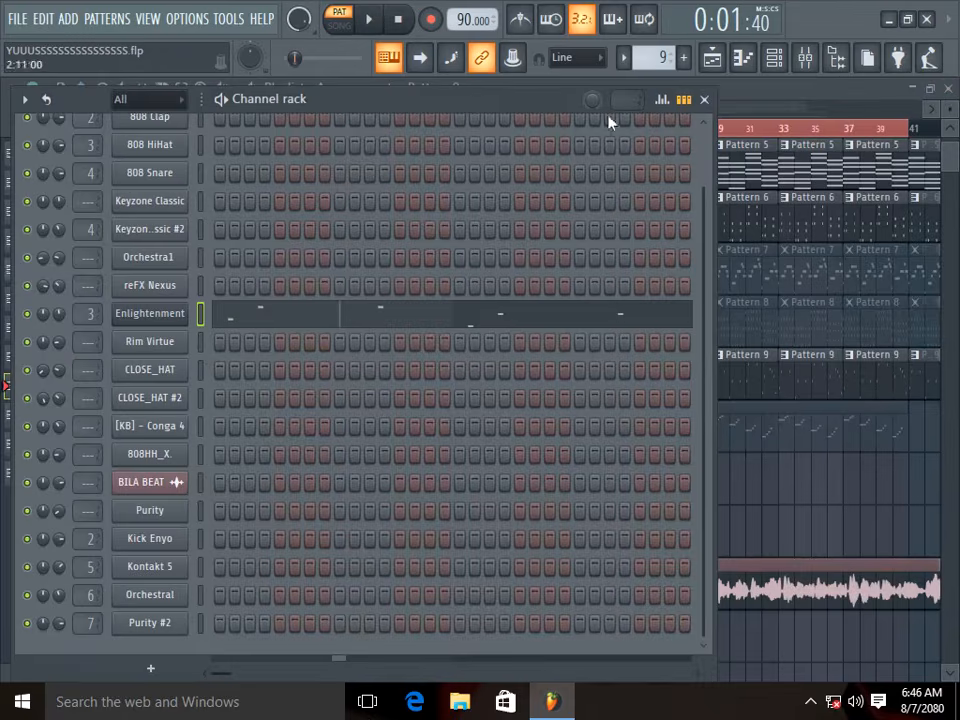
click(699, 100)
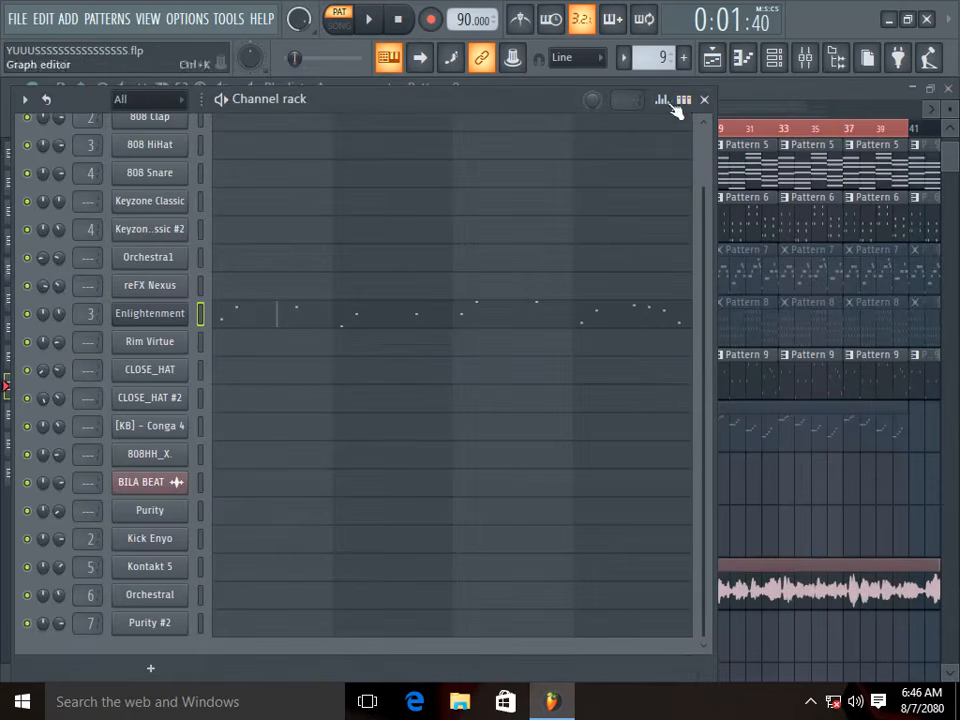
click(684, 100)
click(706, 101)
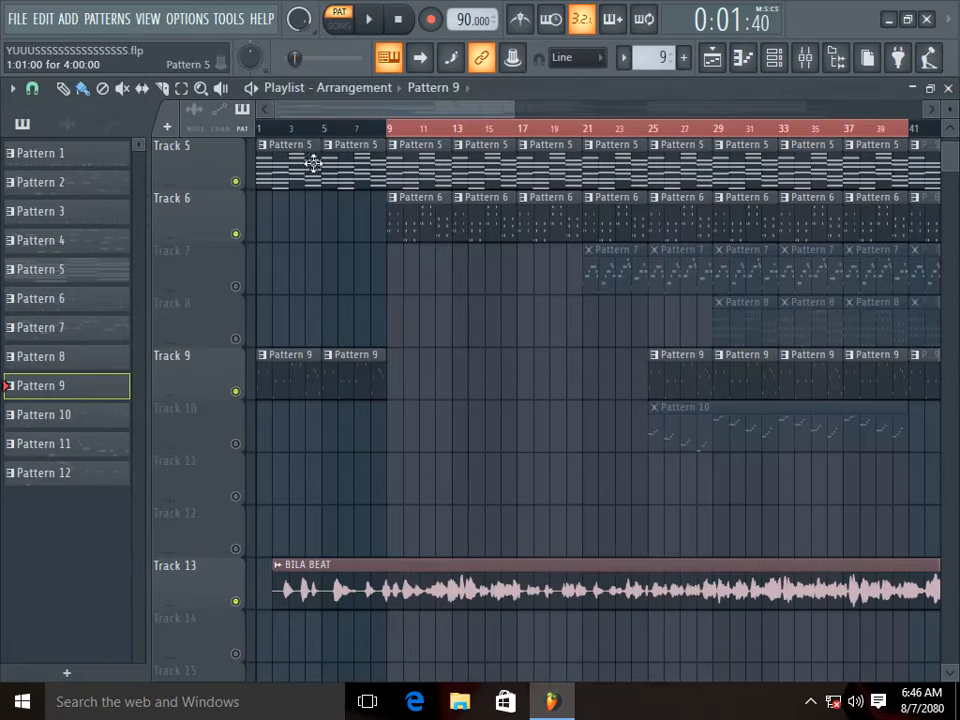
key(l)
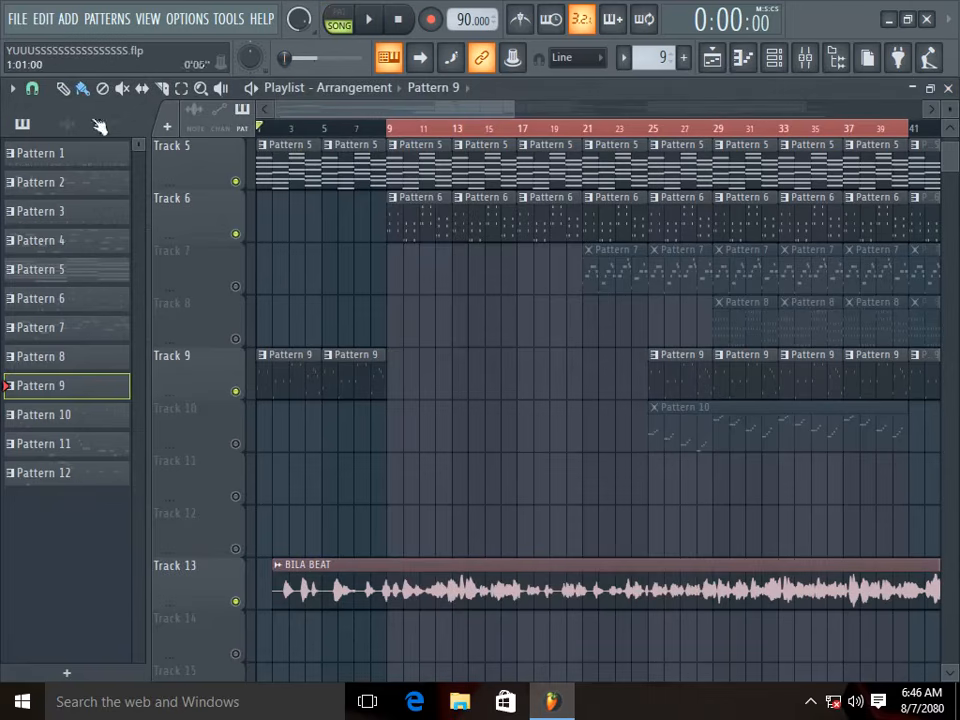
click(372, 21)
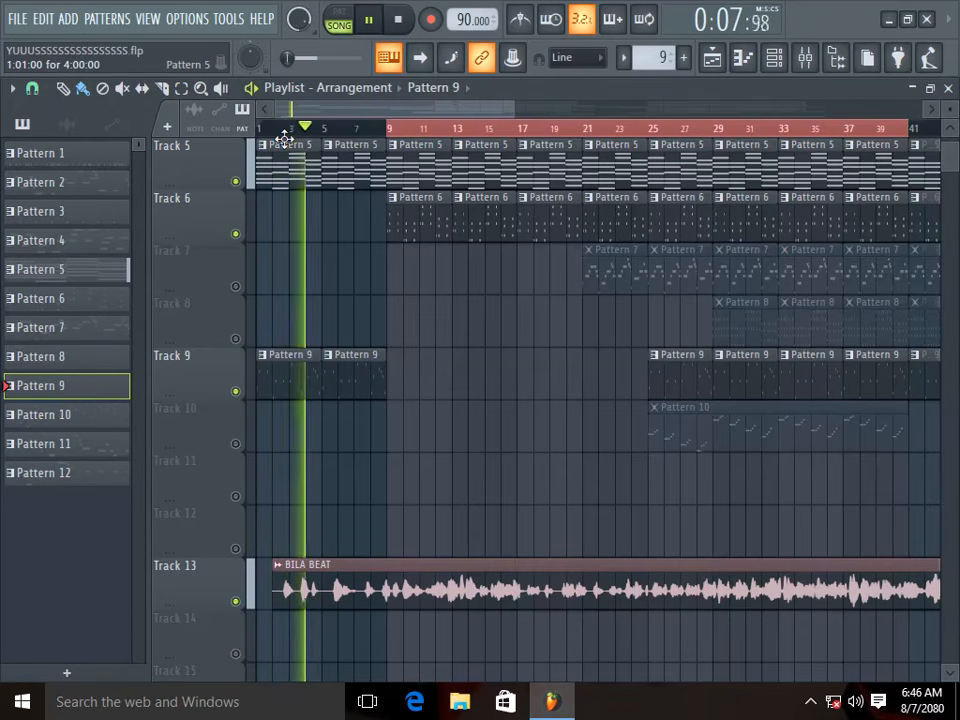
click(375, 20)
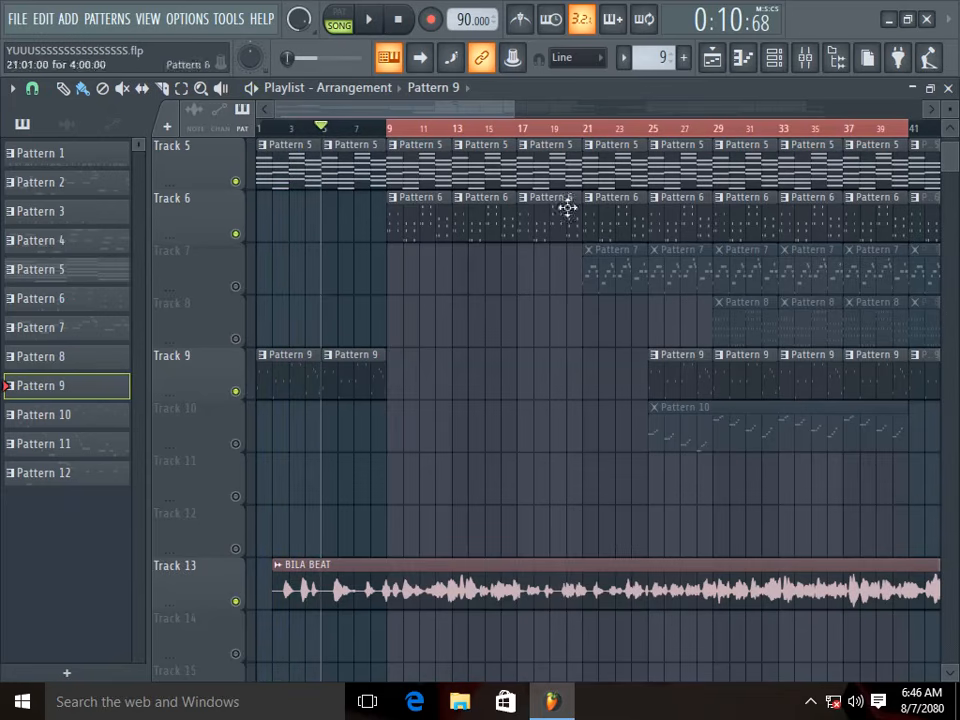
Step: Play the song from bar 19 with the chords, Pattern 6 and vocal, and pause in bar 22
scroll(409, 107, right, 4)
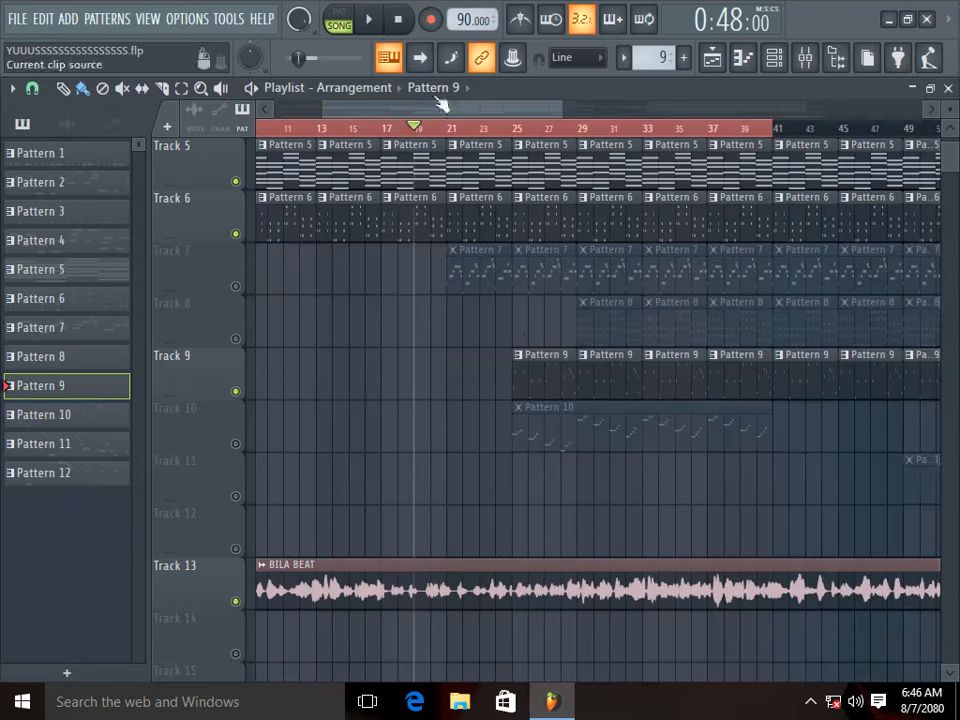
click(368, 21)
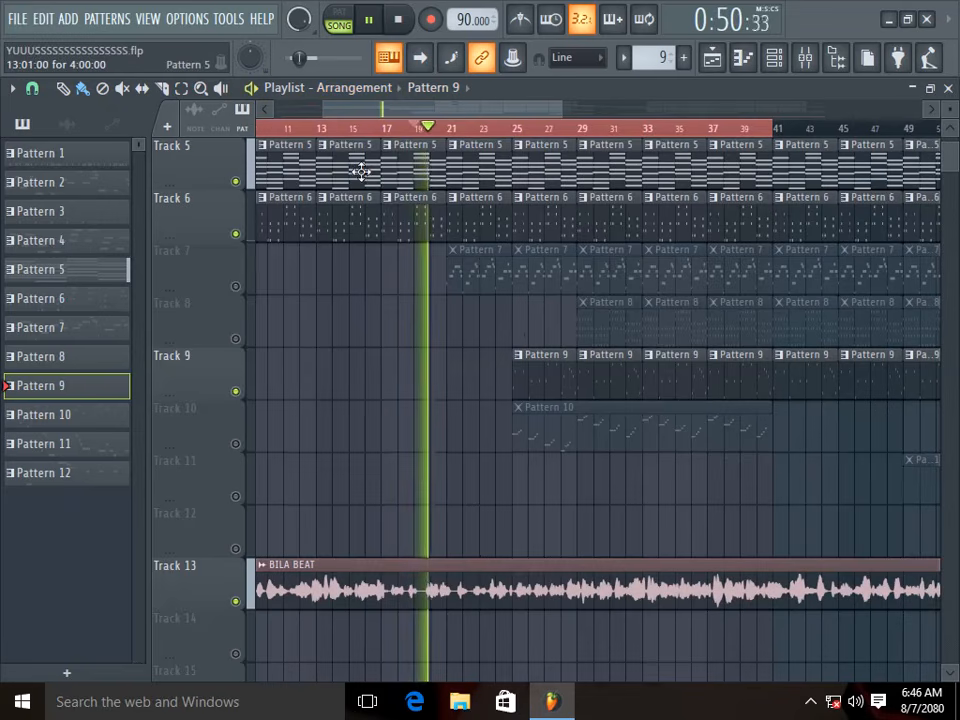
drag(406, 116, 438, 116)
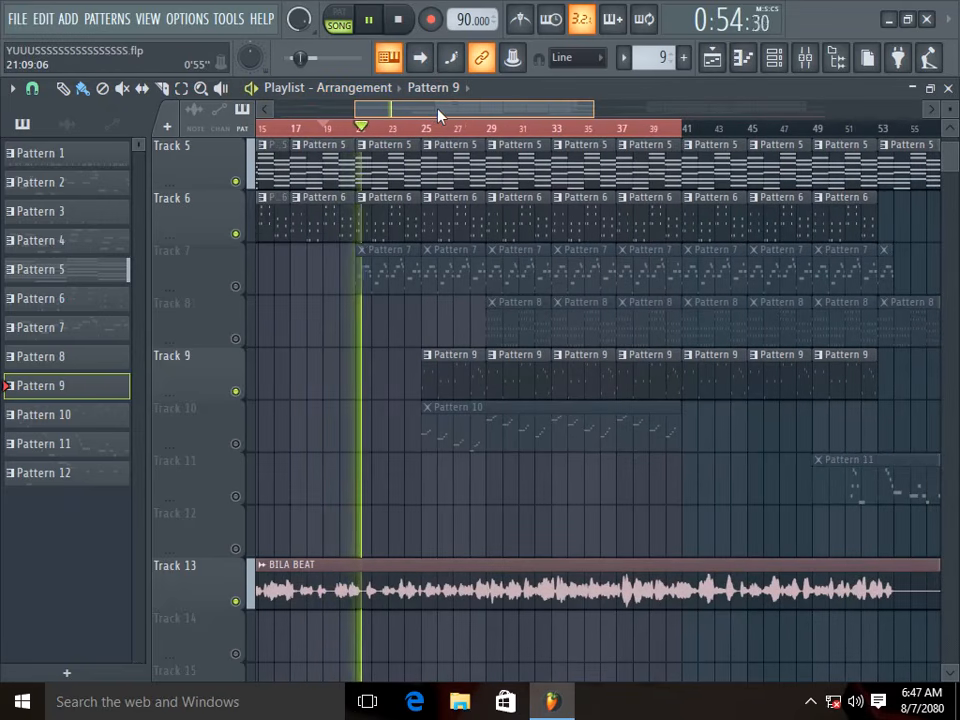
scroll(388, 203, up, 3)
scroll(388, 203, up, 2)
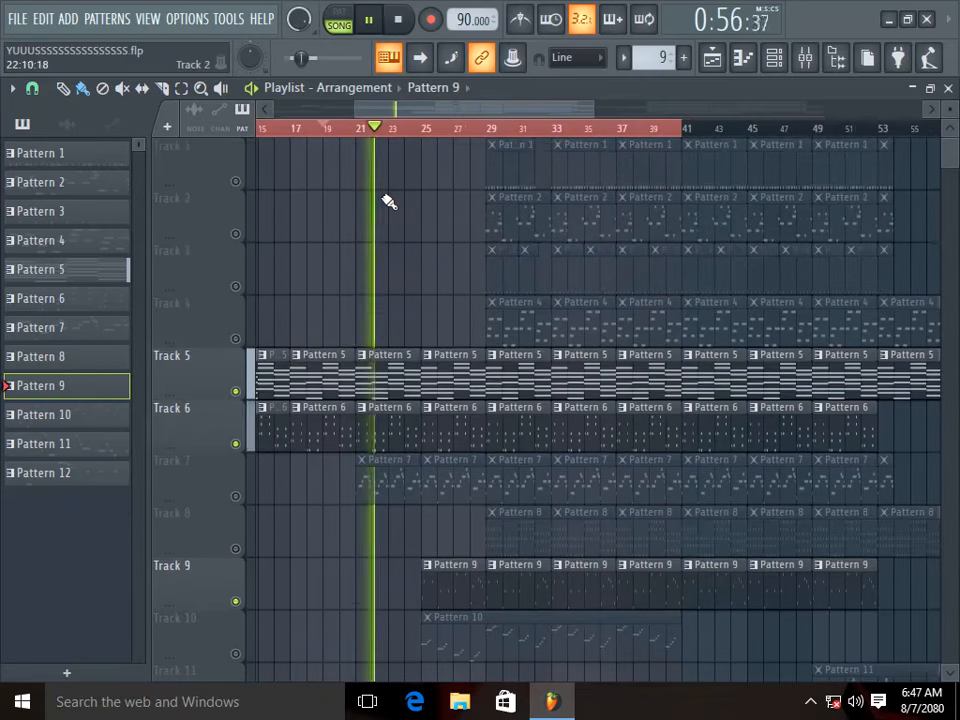
scroll(388, 201, down, 2)
click(368, 22)
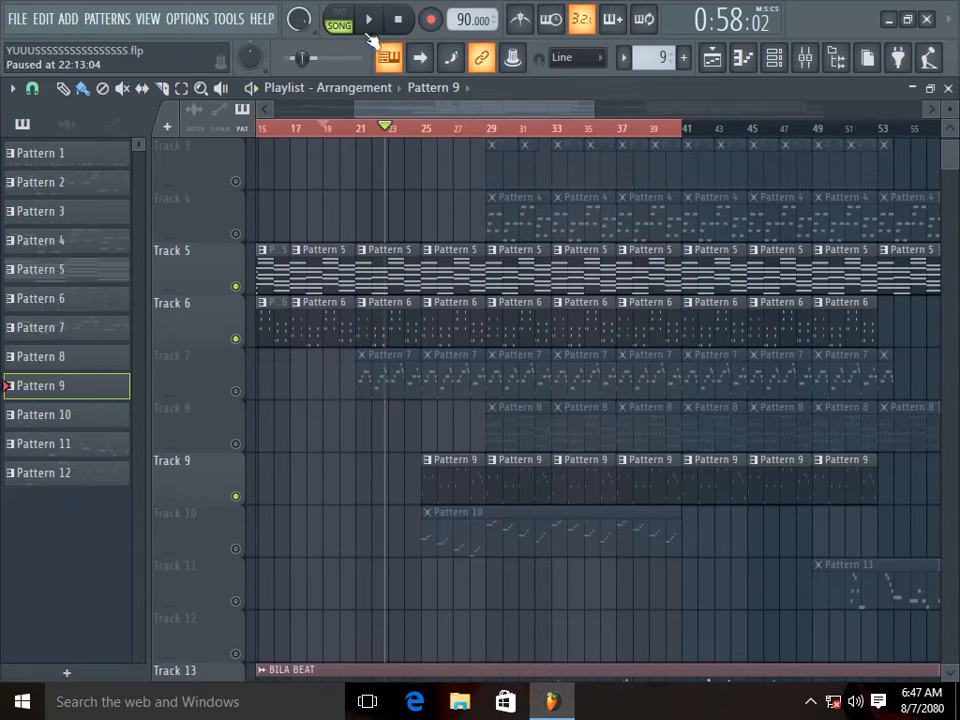
Step: Turn on Track 7 with the playhead at bar 21, select Pattern 7, and switch to pattern mode
click(356, 130)
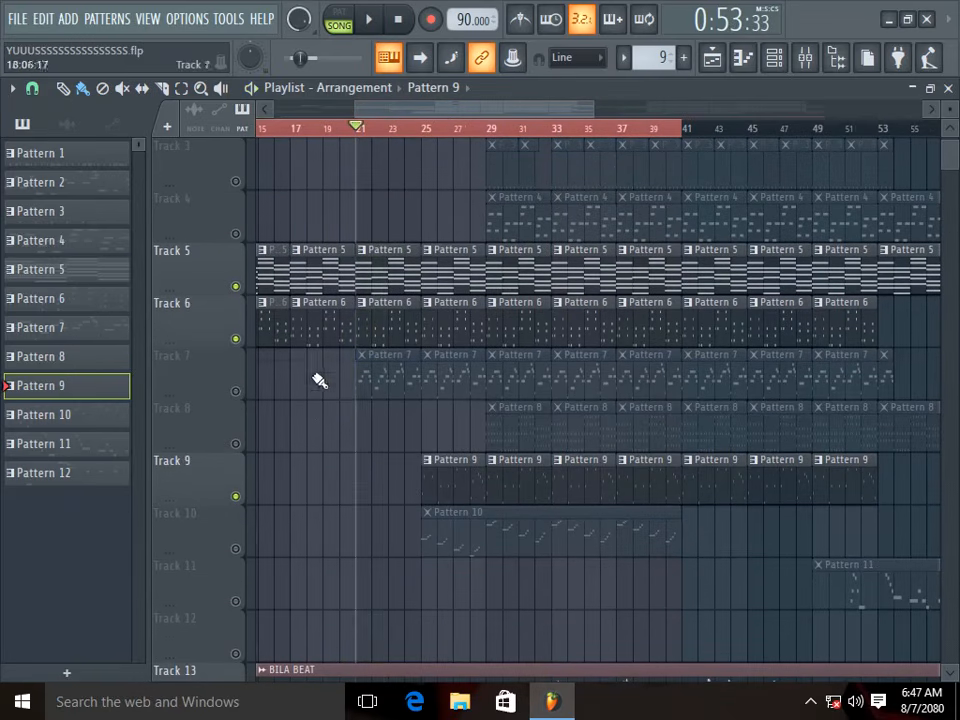
click(236, 392)
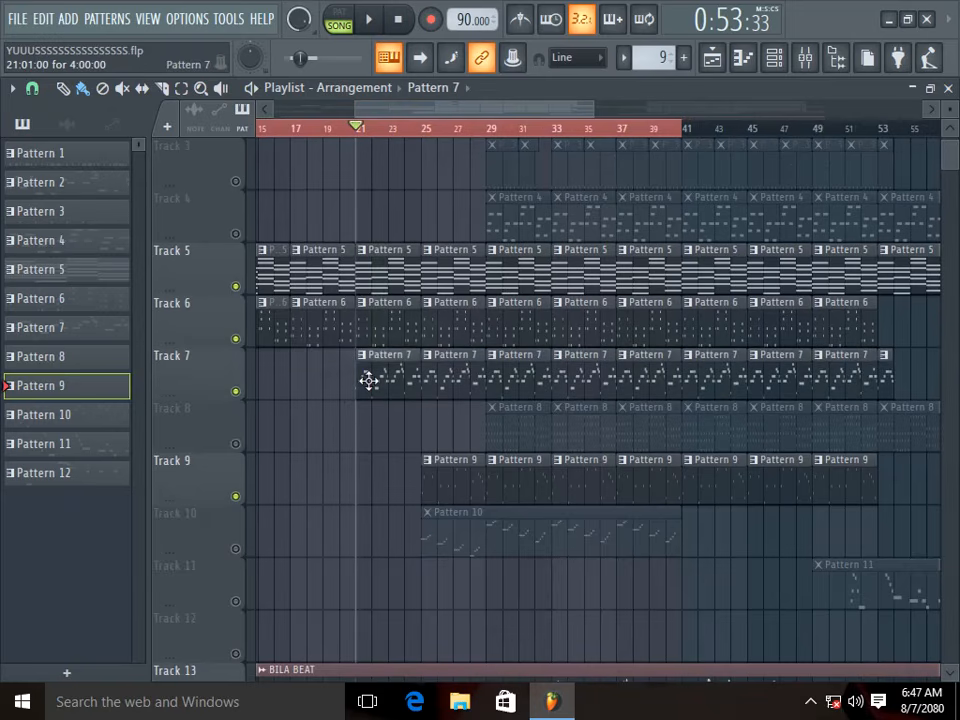
click(340, 20)
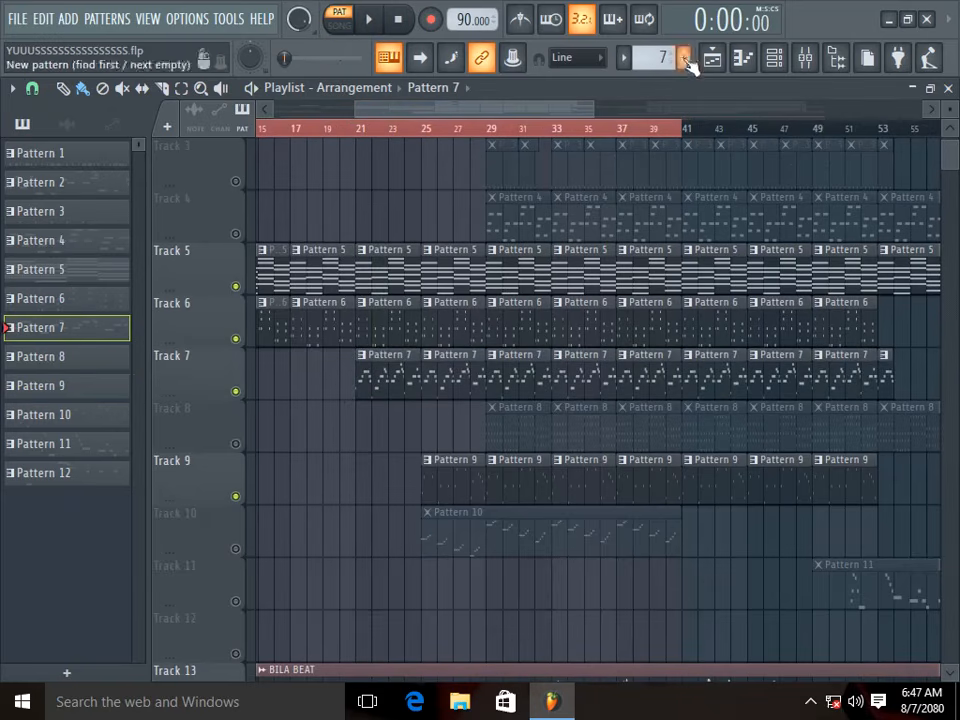
Step: Open the Kontakt 5 channel to view its ConcertGuitar voice, and close the plugin
click(774, 59)
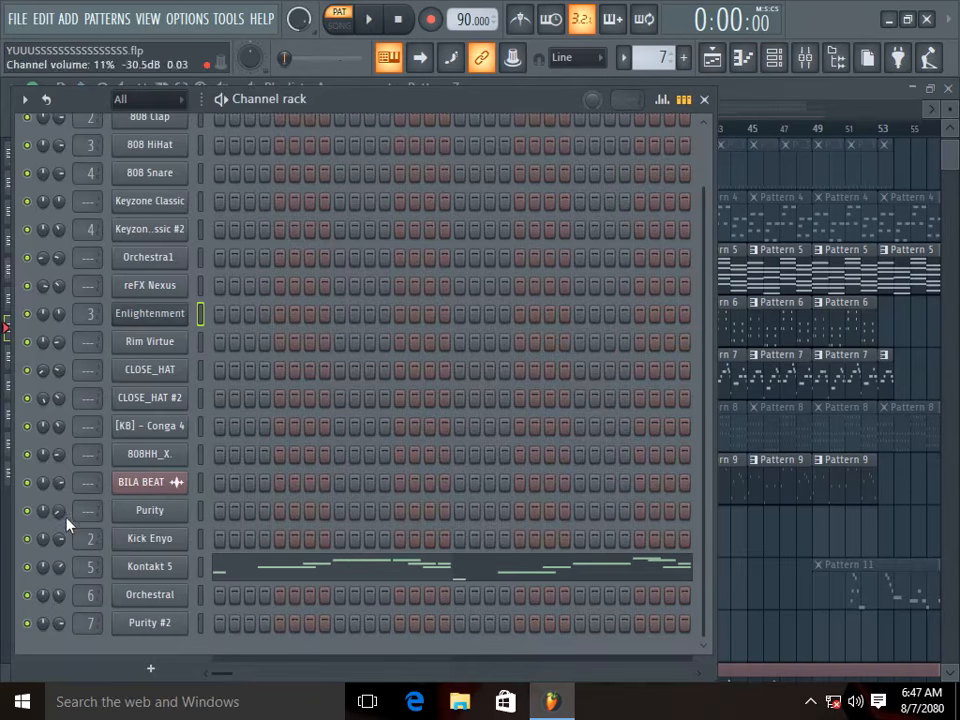
click(146, 570)
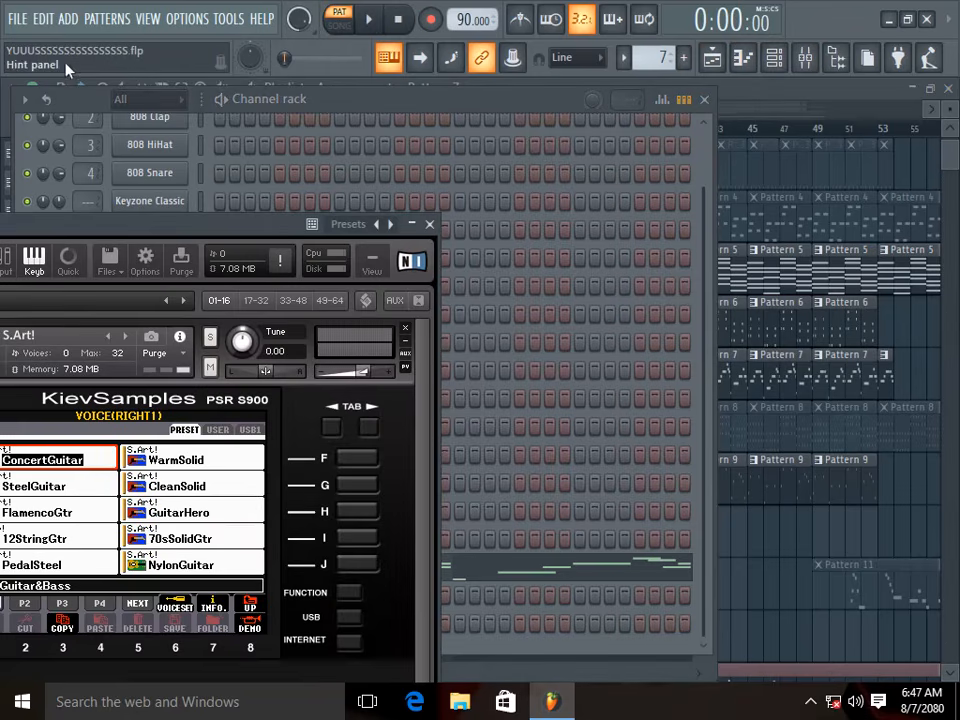
drag(109, 228, 507, 118)
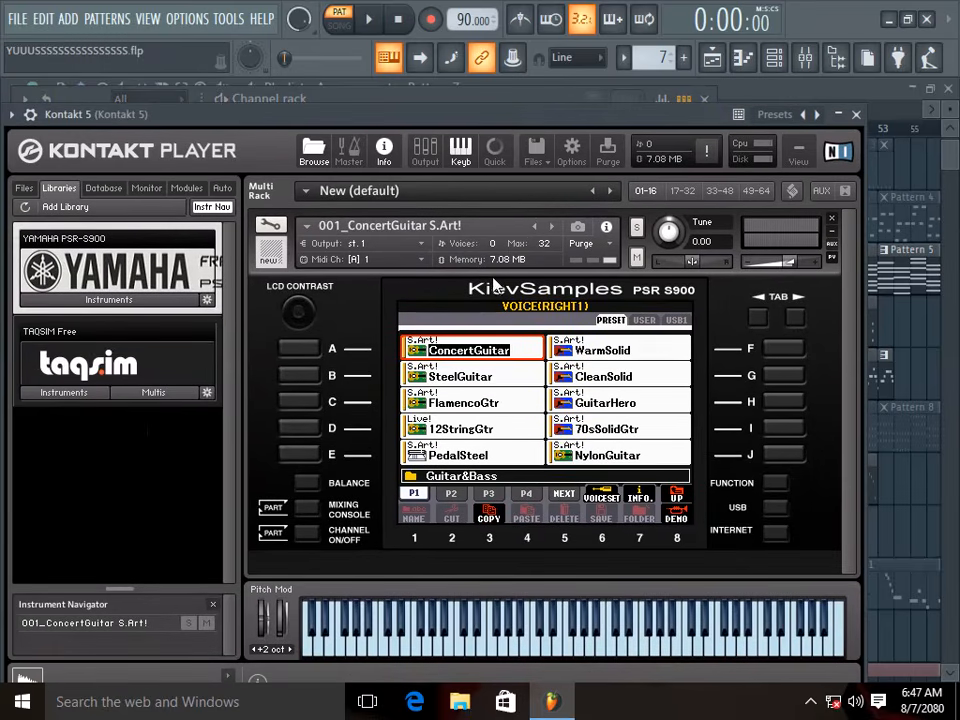
click(857, 115)
Step: Play Pattern 7 while viewing the Kontakt 5 guitar notes in the piano roll, and close the piano roll and channel rack
click(337, 569)
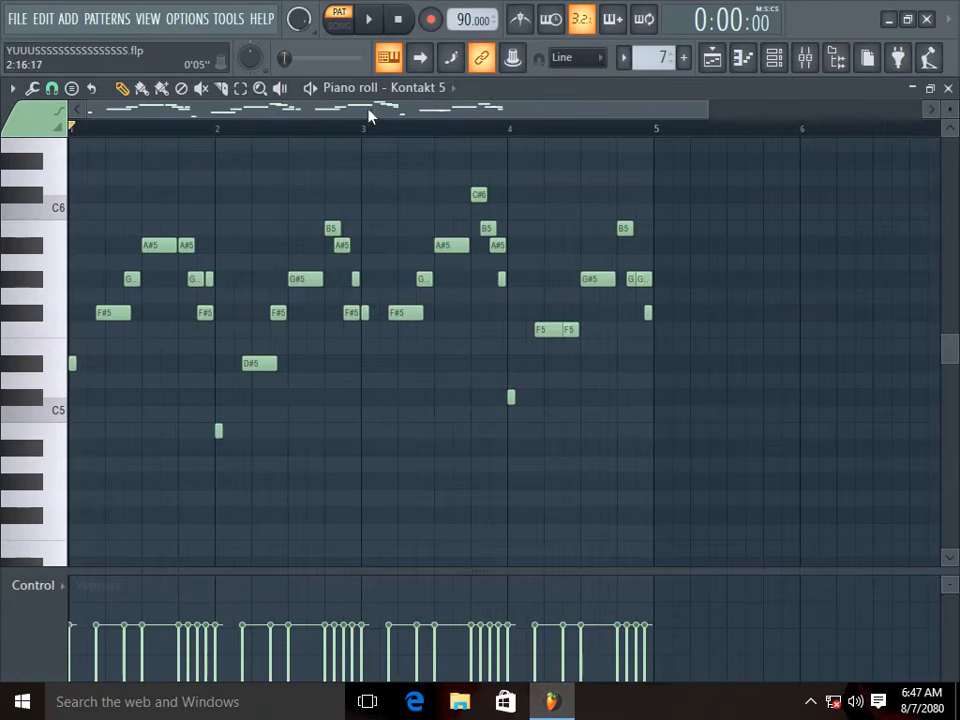
key(space)
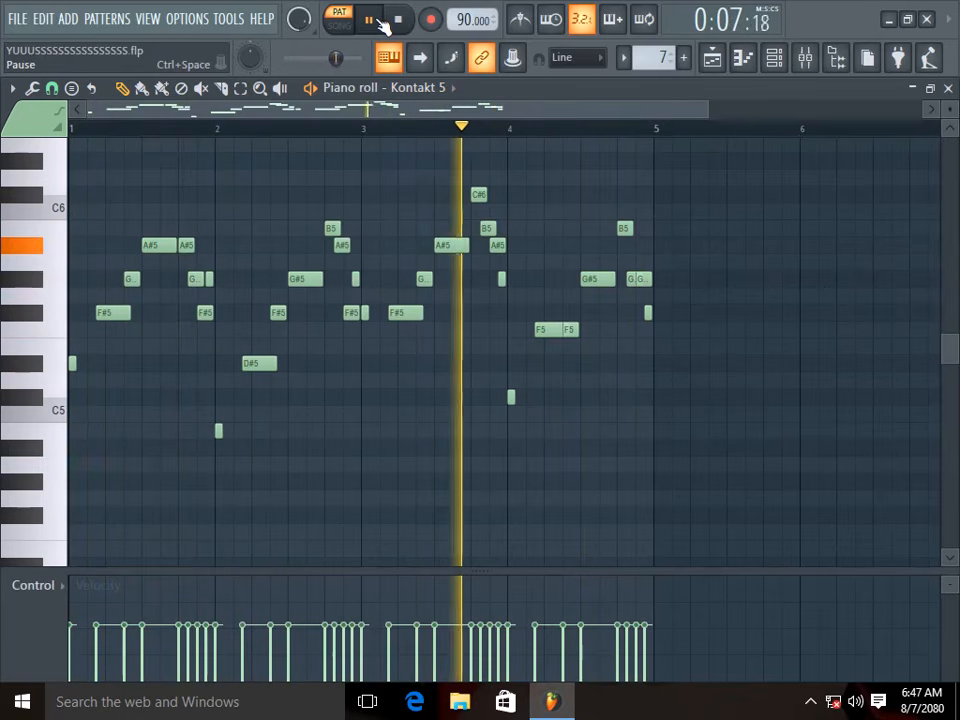
key(space)
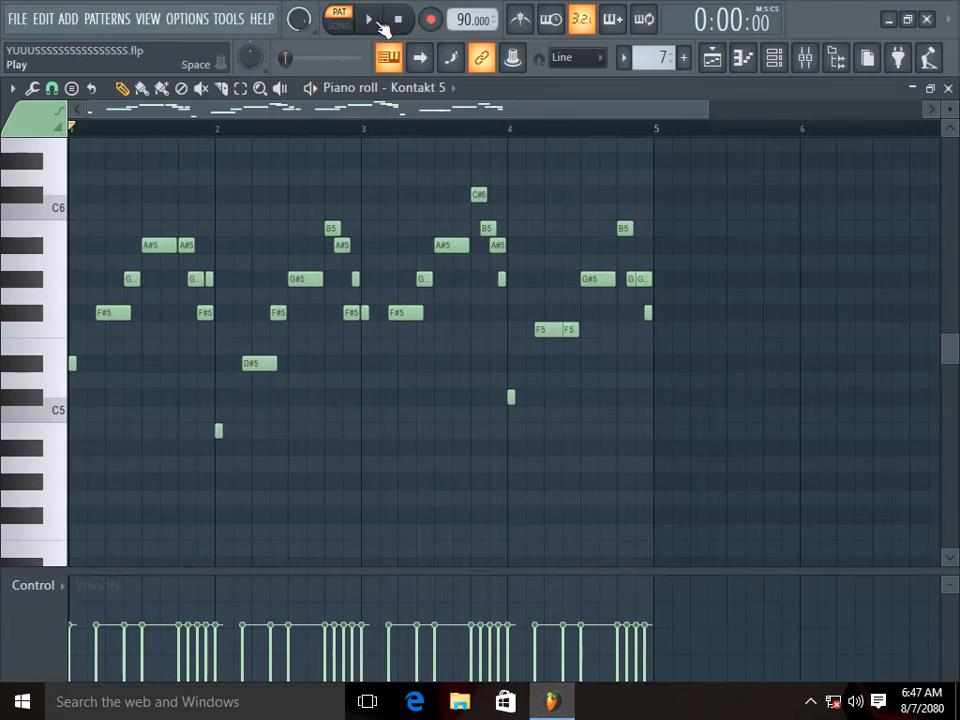
click(949, 88)
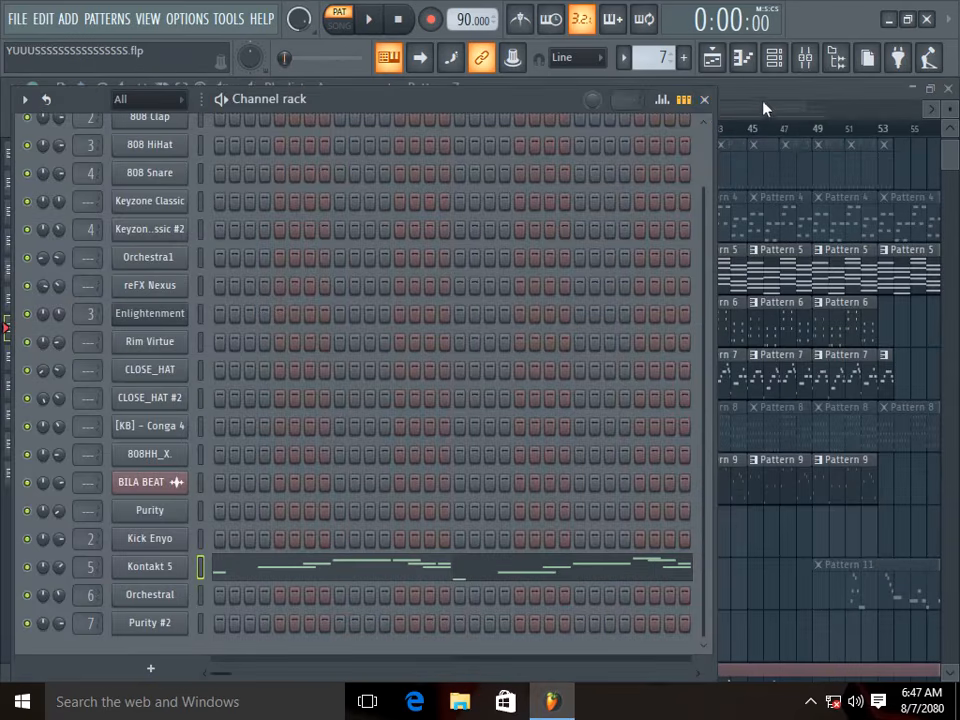
click(704, 100)
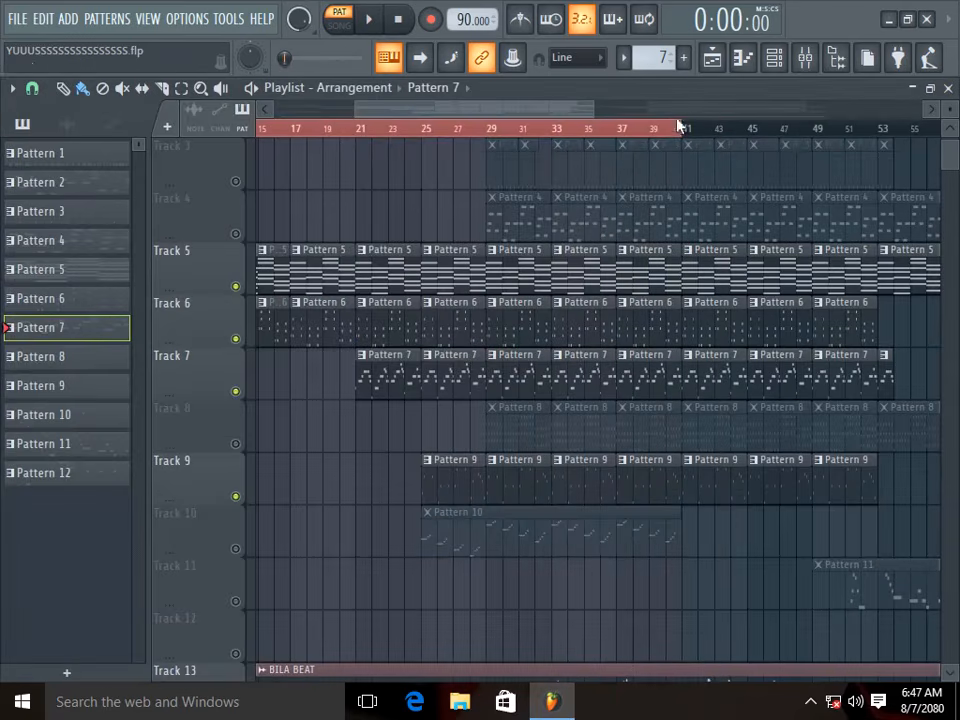
Step: Switch to song mode and play from bar 19 to hear Pattern 7 against the vocal on Track 13
click(333, 131)
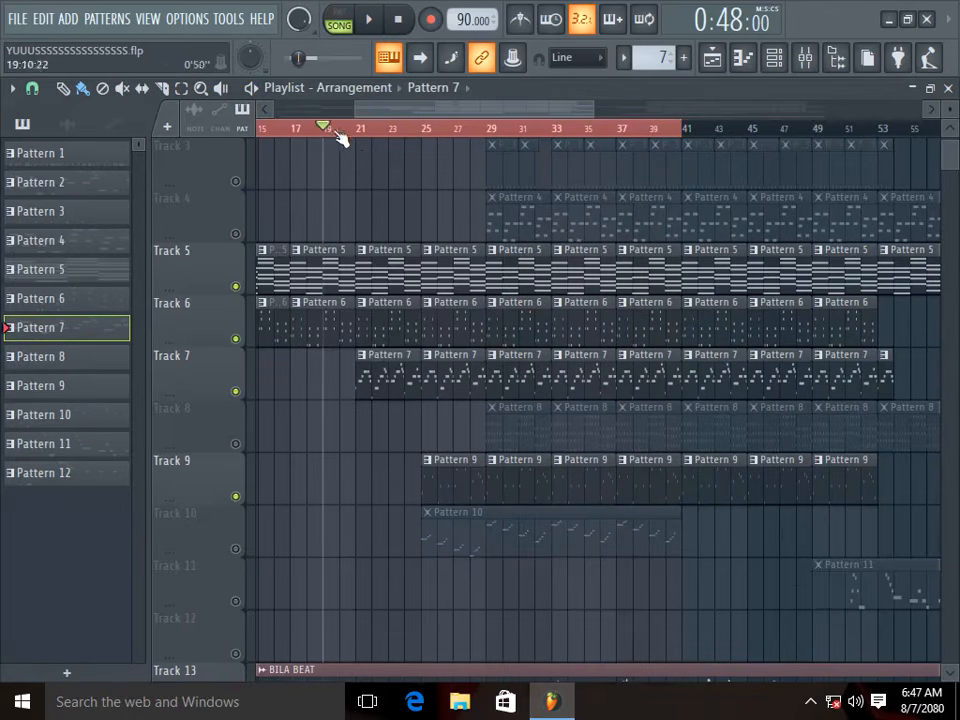
key(space)
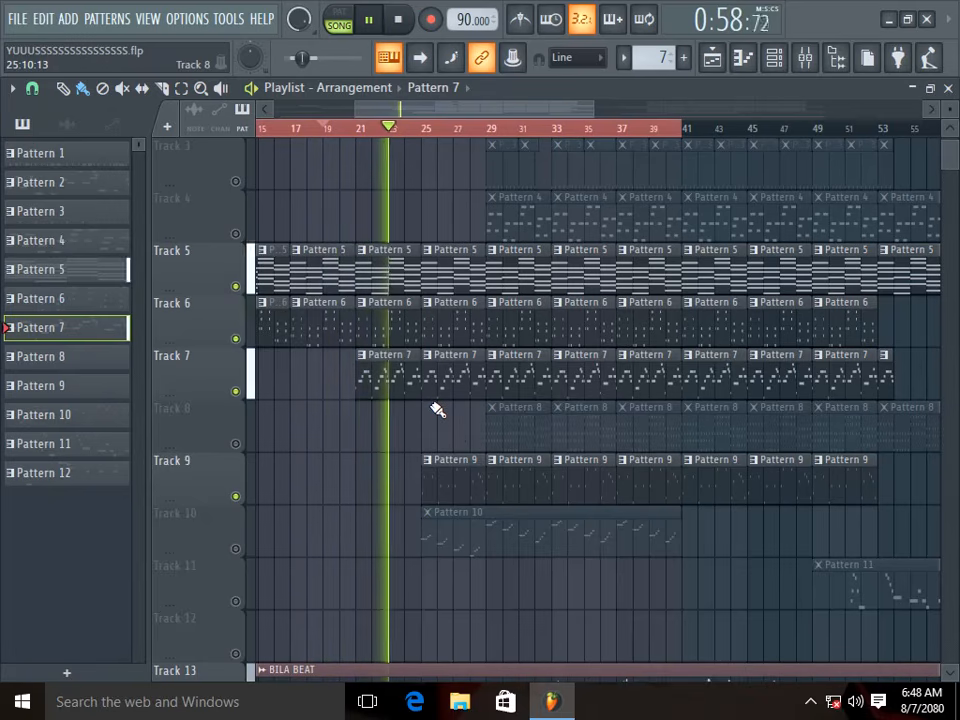
scroll(418, 519, down, 5)
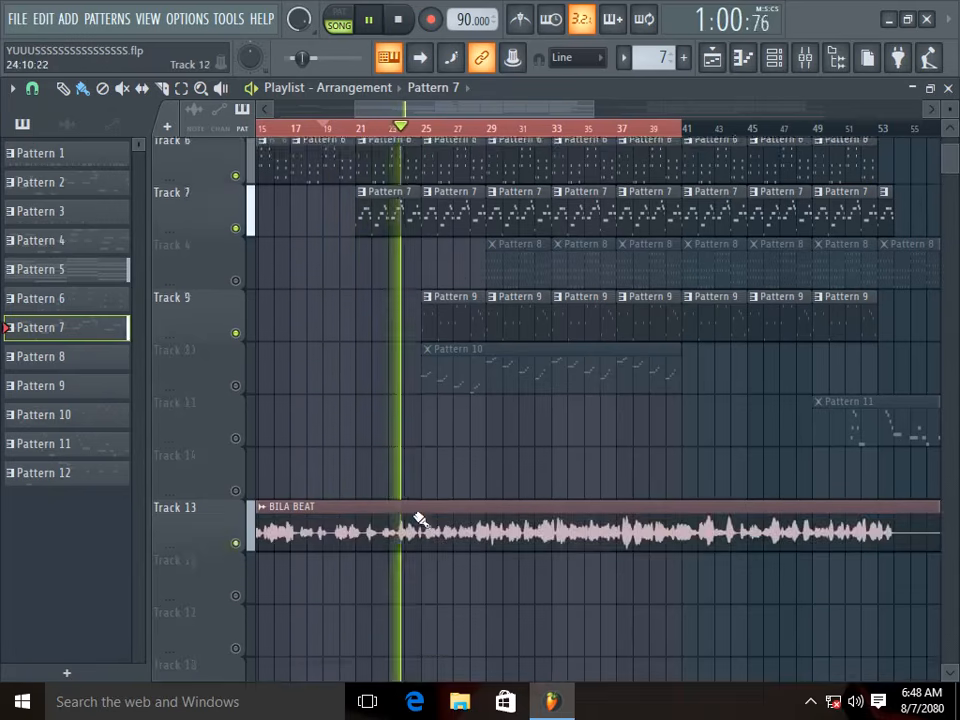
Step: Stop playback and set the BILA BEAT vocal clip's channel volume to 52%
key(space)
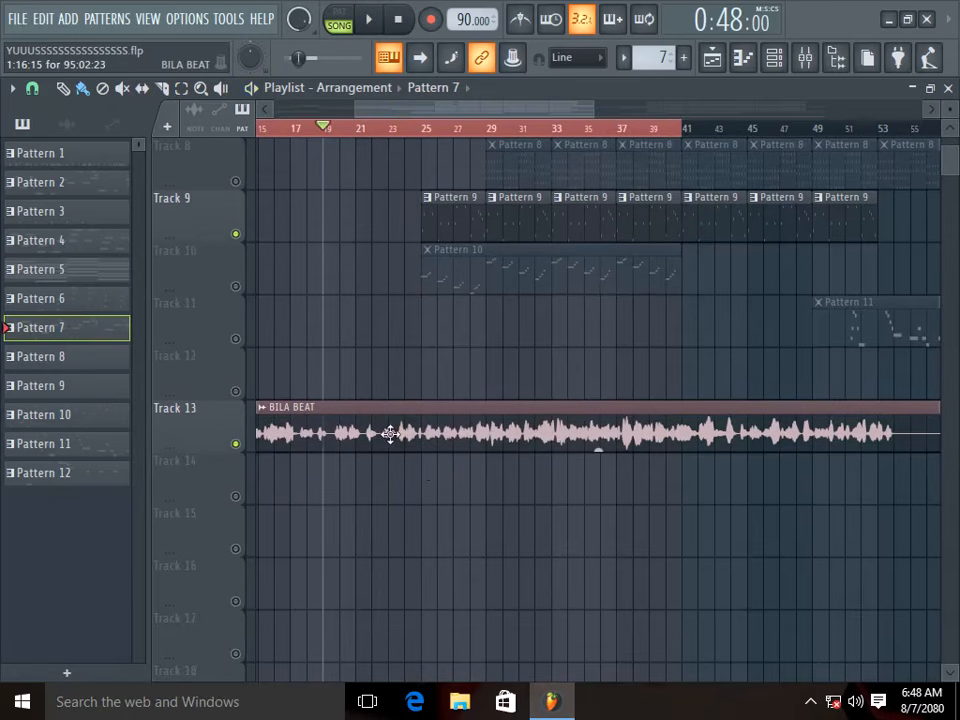
double_click(390, 433)
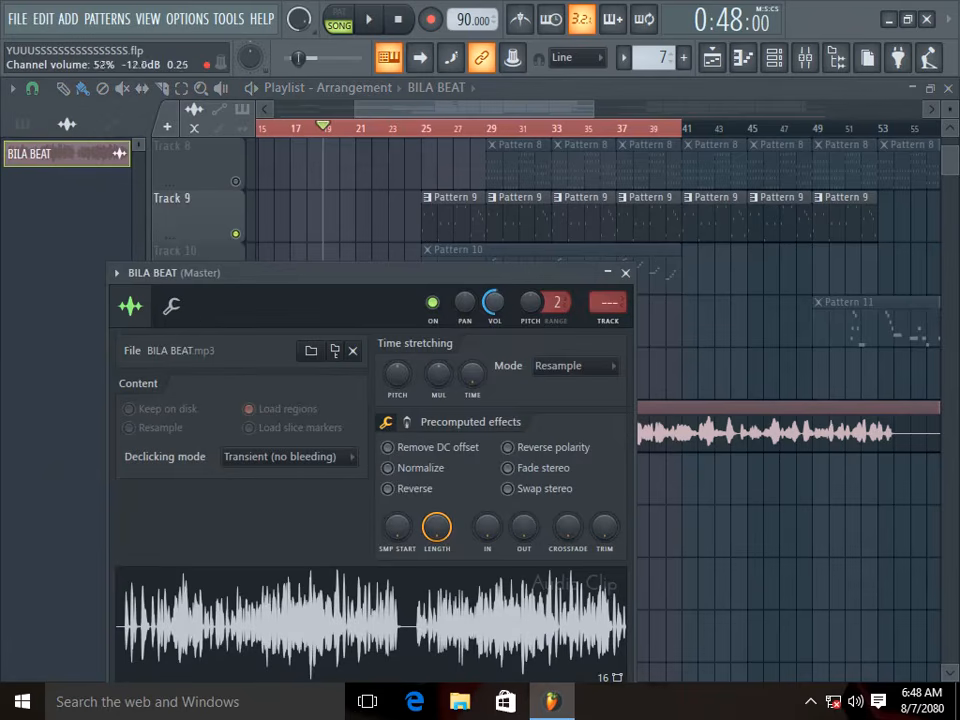
click(627, 273)
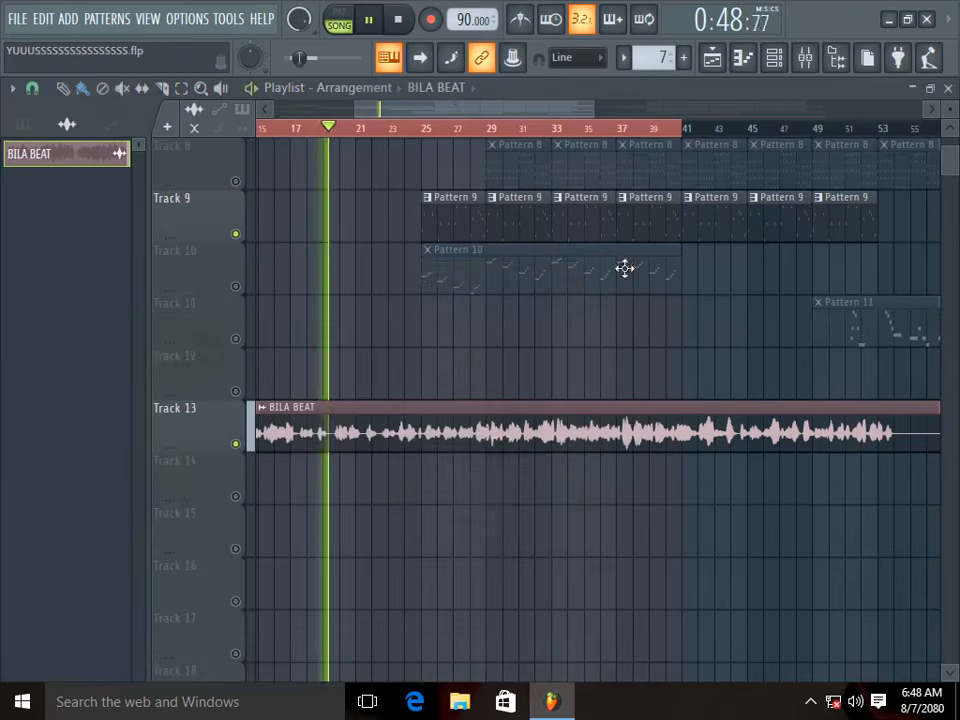
Step: Play the song from bar 19 through bar 25 to check the guitar melody with the adjusted vocal, and stop playback
scroll(321, 391, up, 1)
scroll(321, 391, up, 3)
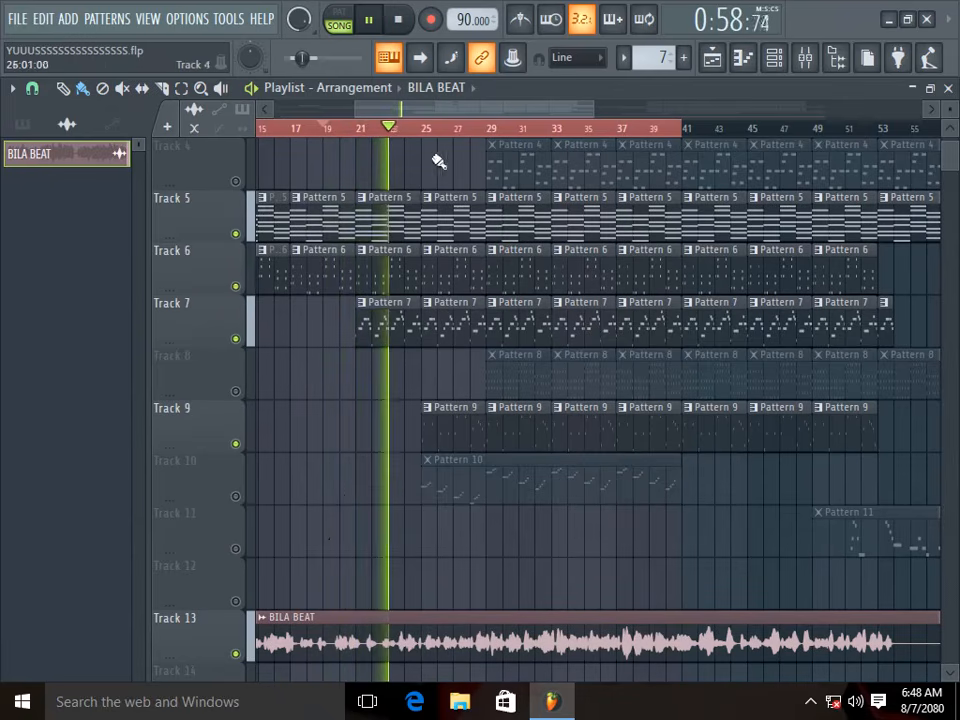
drag(407, 104, 436, 113)
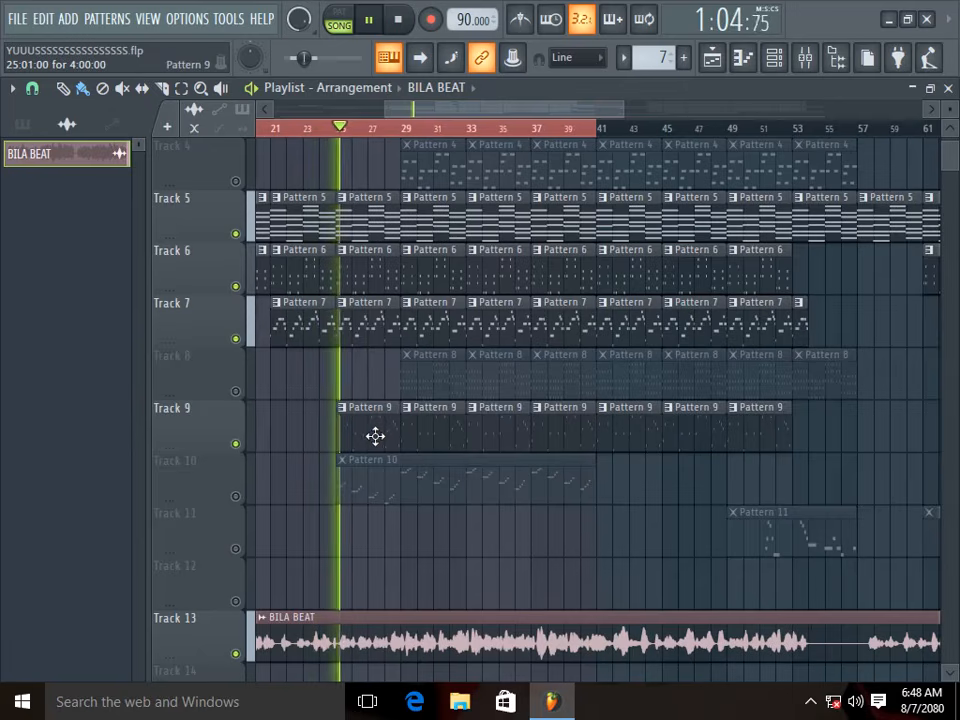
key(space)
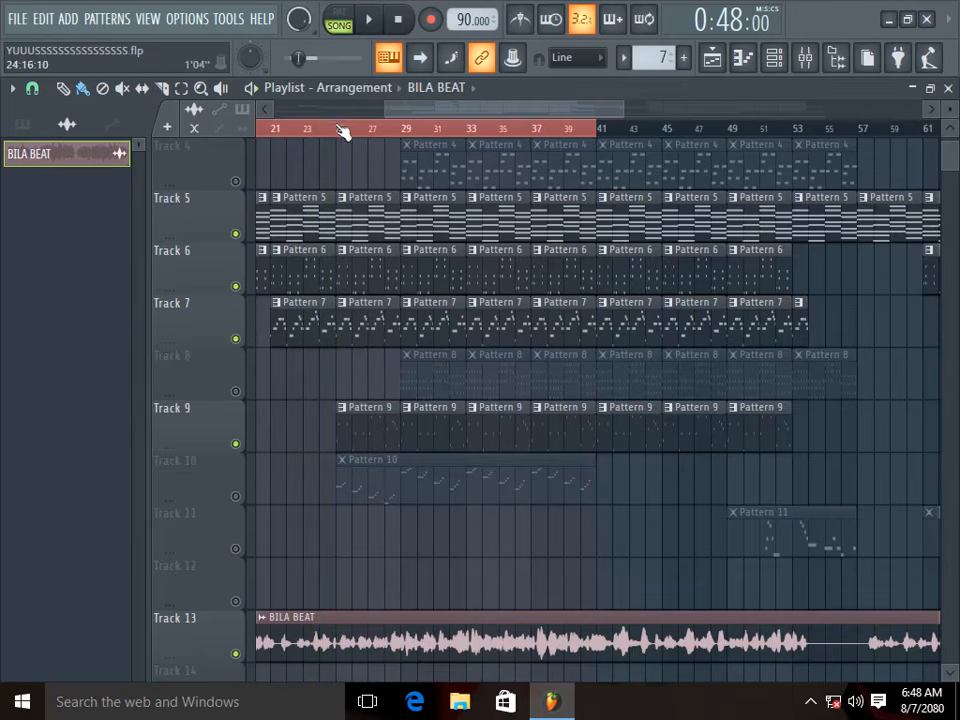
Step: Turn on Track 10 with the playhead at bar 25, and select Pattern 10 to show its channels
click(237, 496)
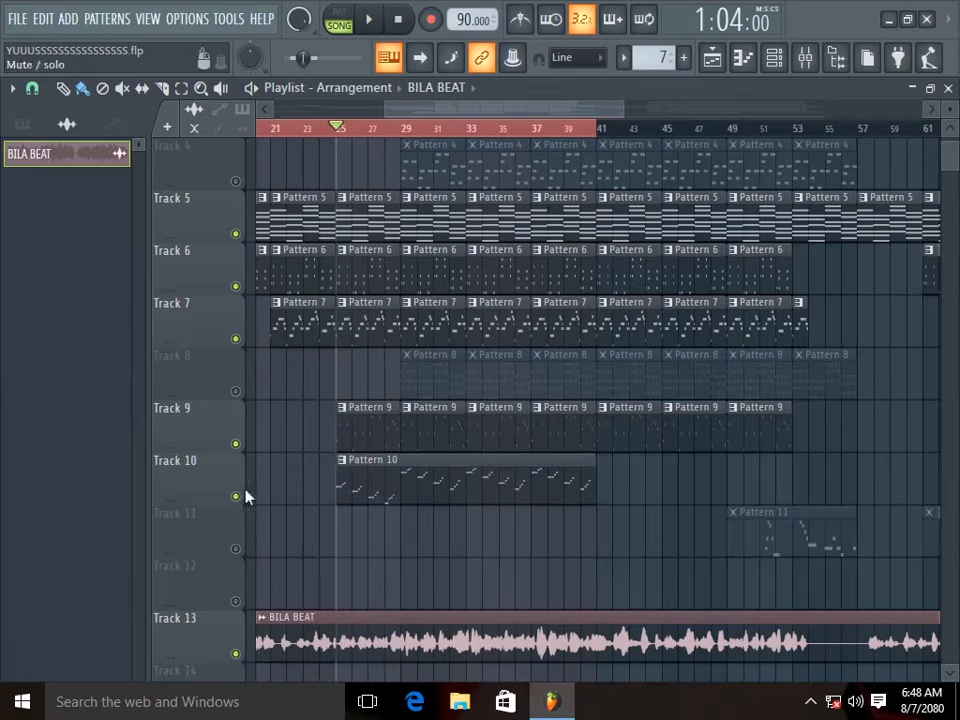
click(383, 487)
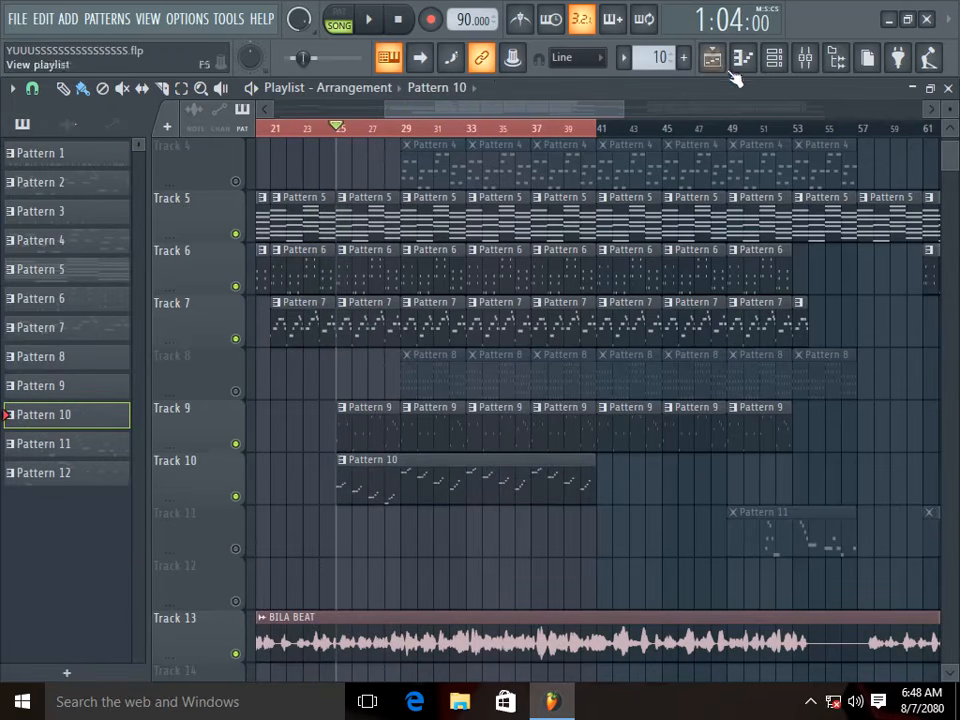
click(773, 60)
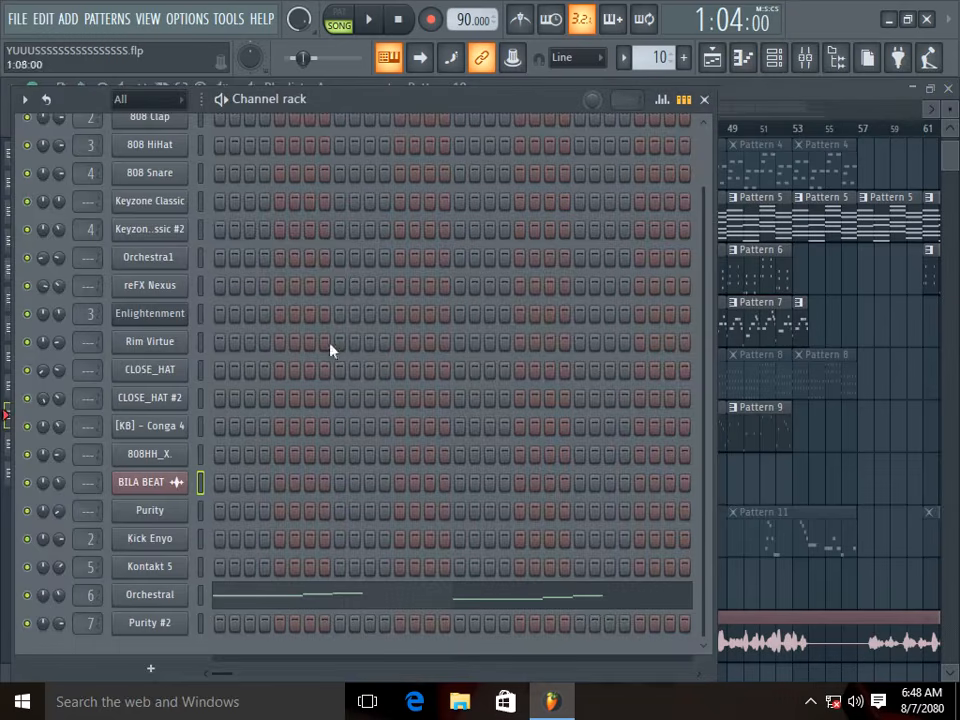
Step: Open the Orchestral channel's plugin editor, set part 1 to the woodwind P-4 028 Alto Sax, and close the plugin
click(150, 597)
click(124, 140)
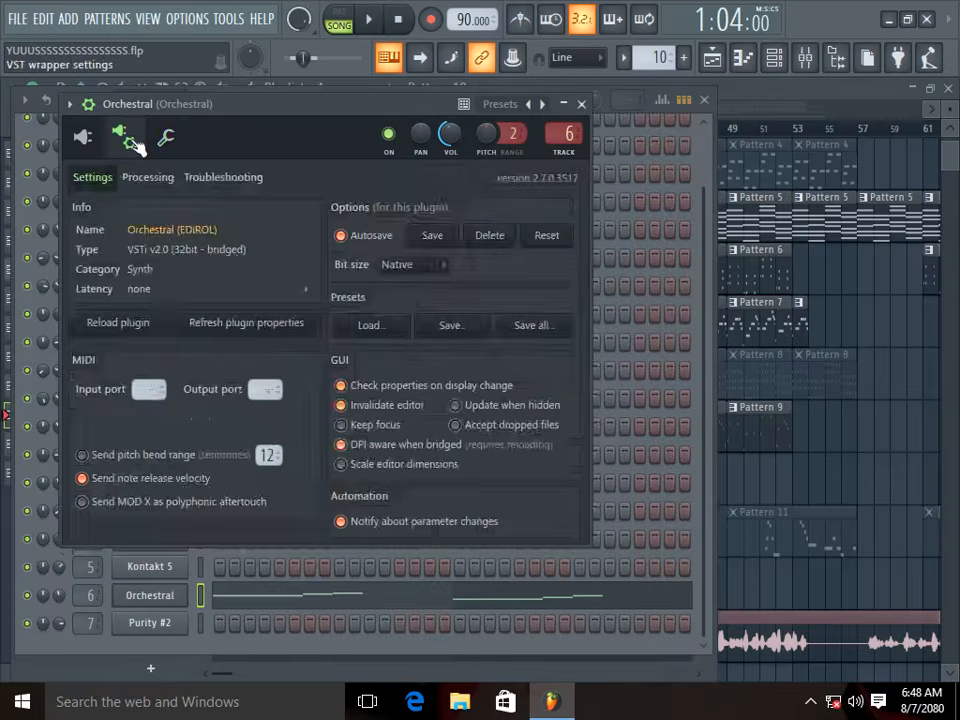
click(84, 142)
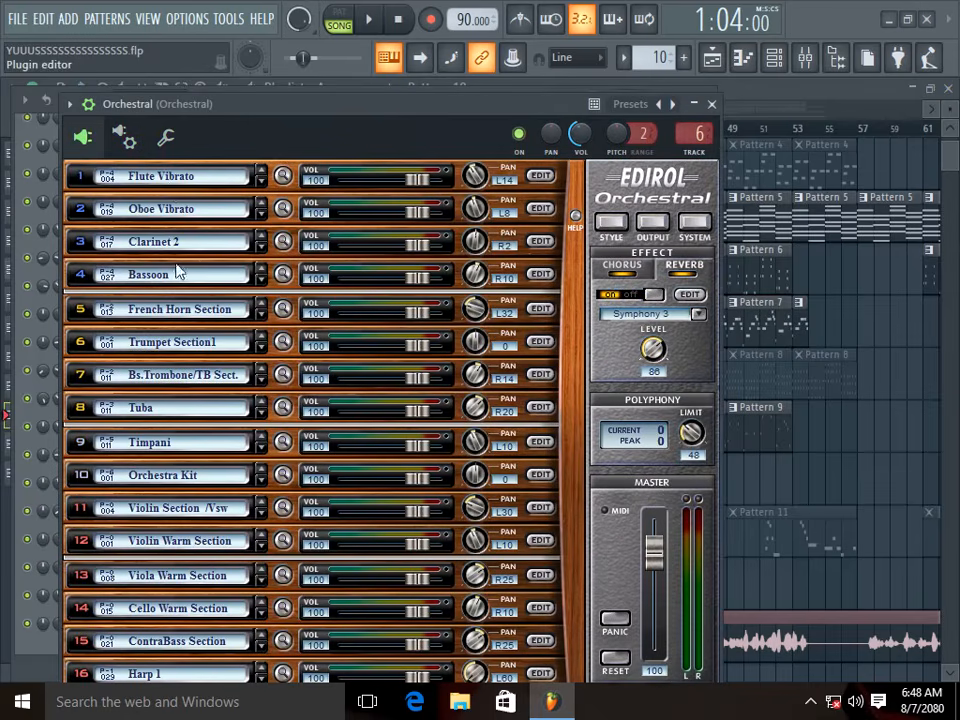
click(173, 180)
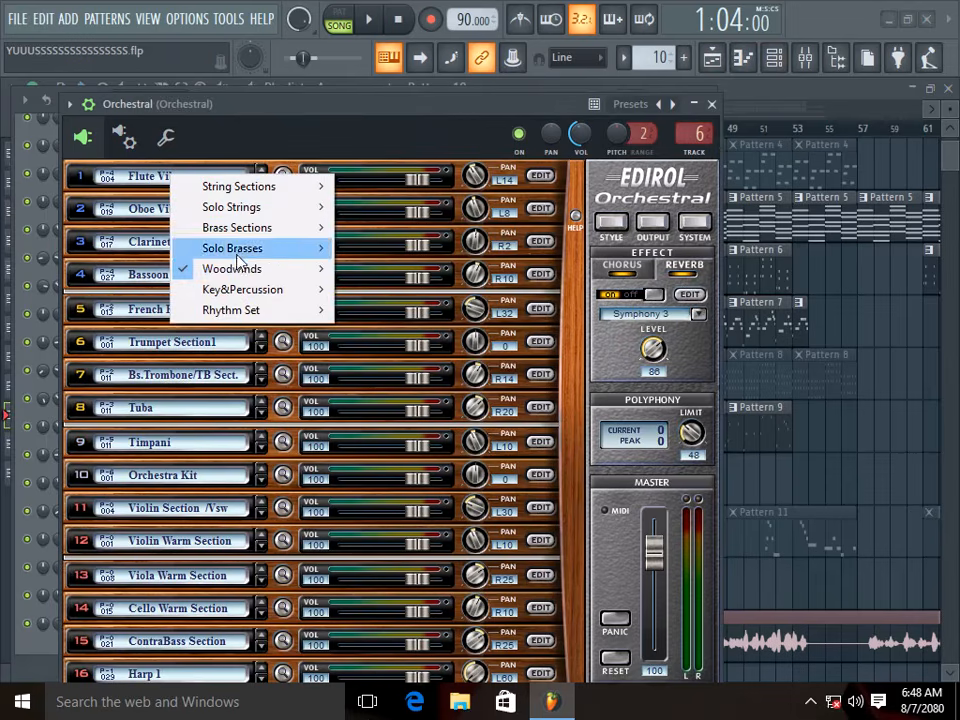
mouse_move(230, 269)
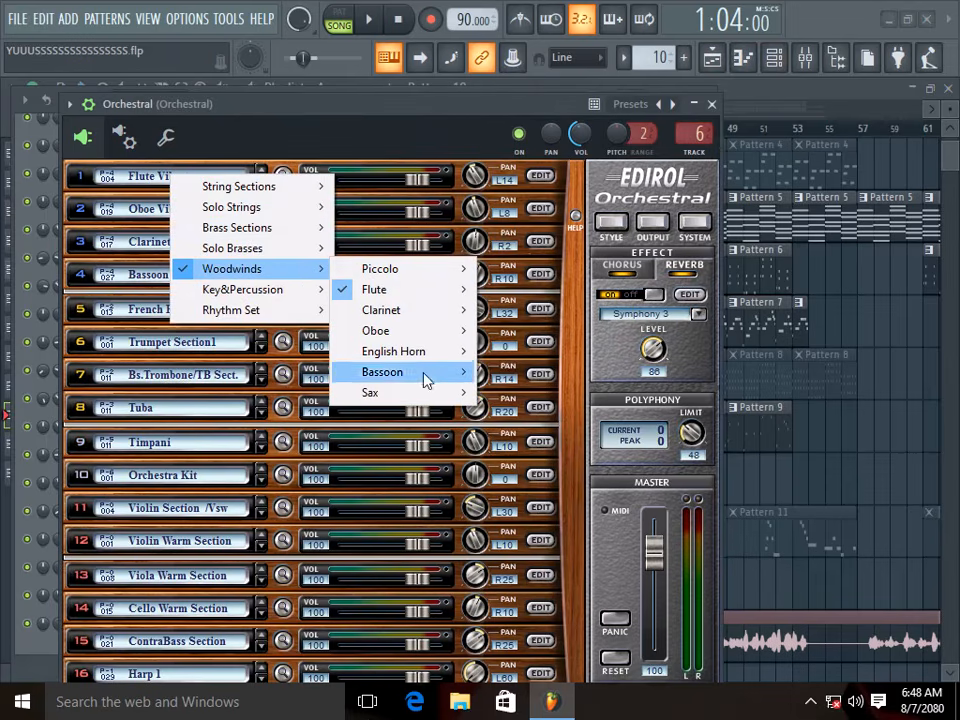
mouse_move(459, 392)
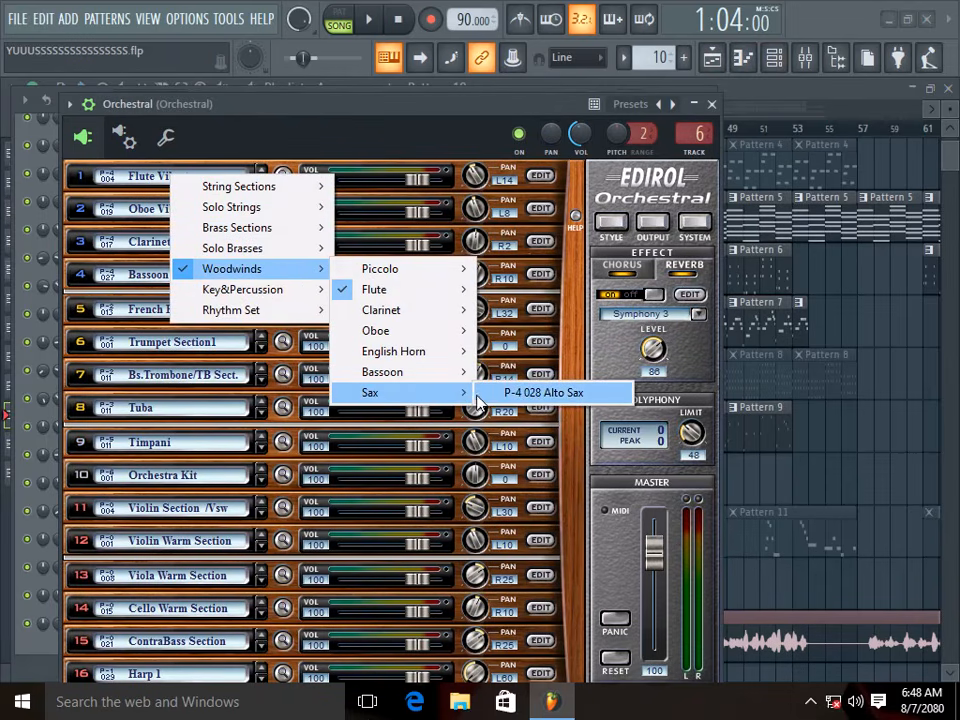
click(486, 395)
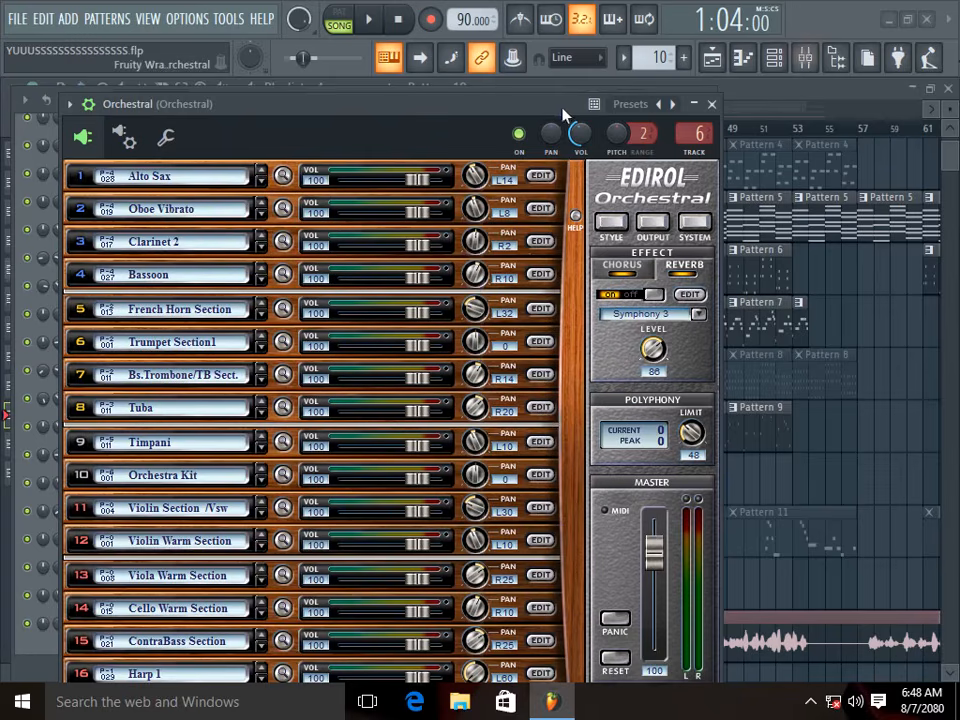
click(712, 105)
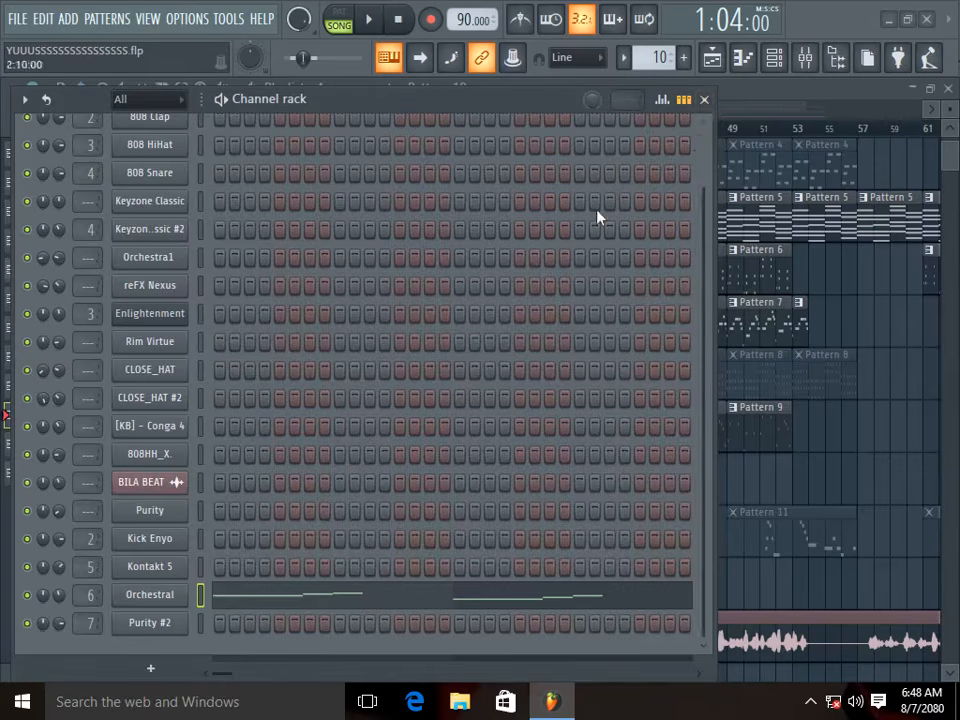
Step: Return to the playlist, play the song from bar 25 to hear the sax pattern in the mix, and stop playback
click(710, 101)
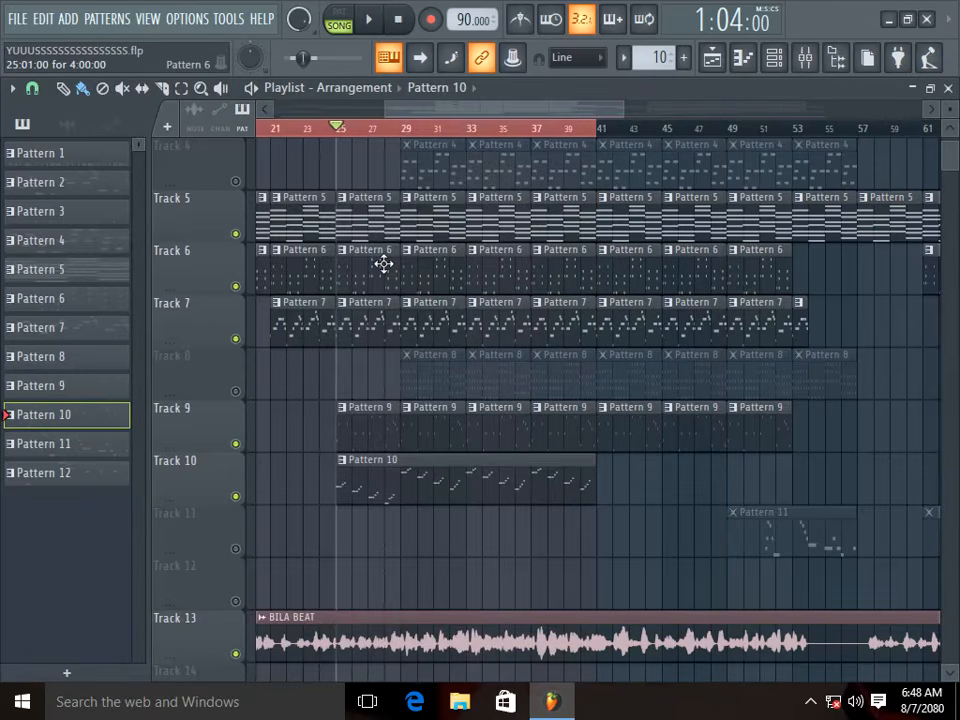
key(space)
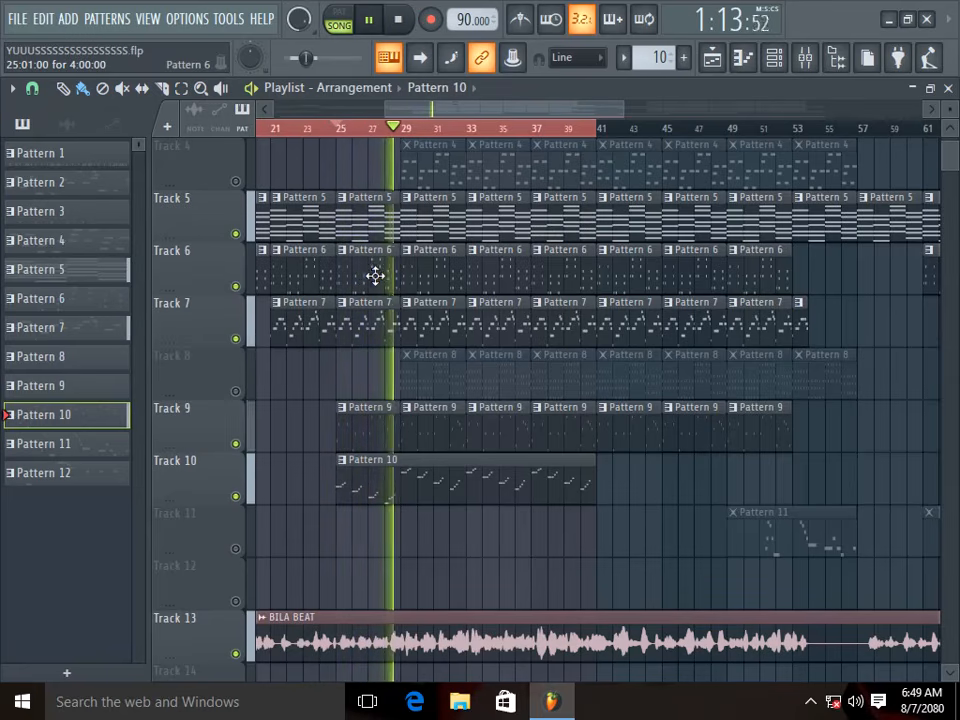
key(space)
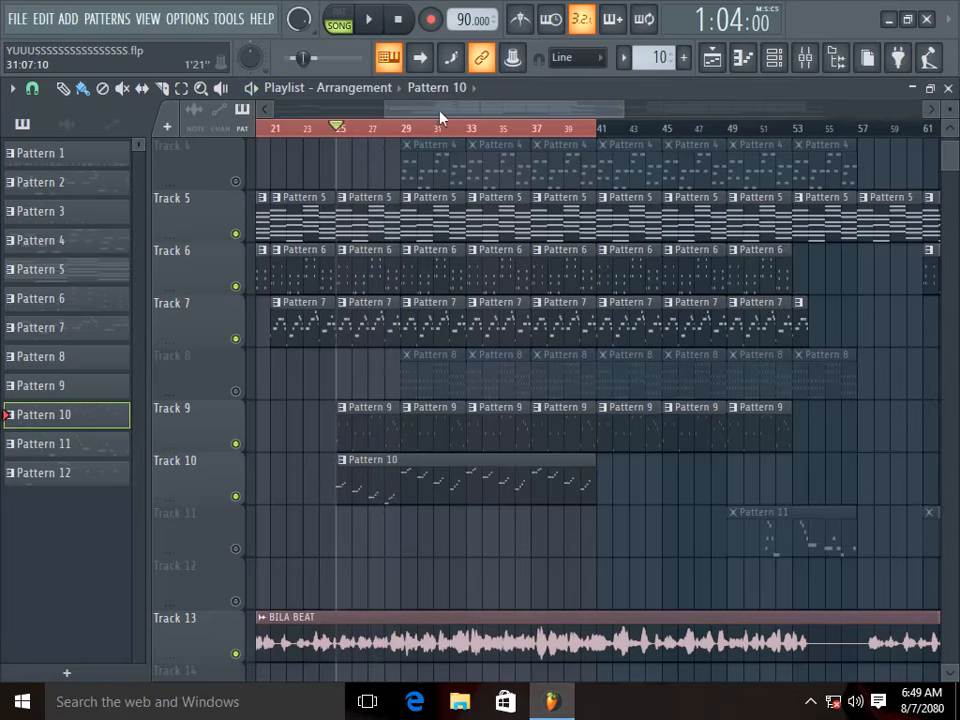
Step: Move the playhead to bar 29, turn on Track 8, and select Pattern 8 to show its channels
drag(429, 107, 441, 107)
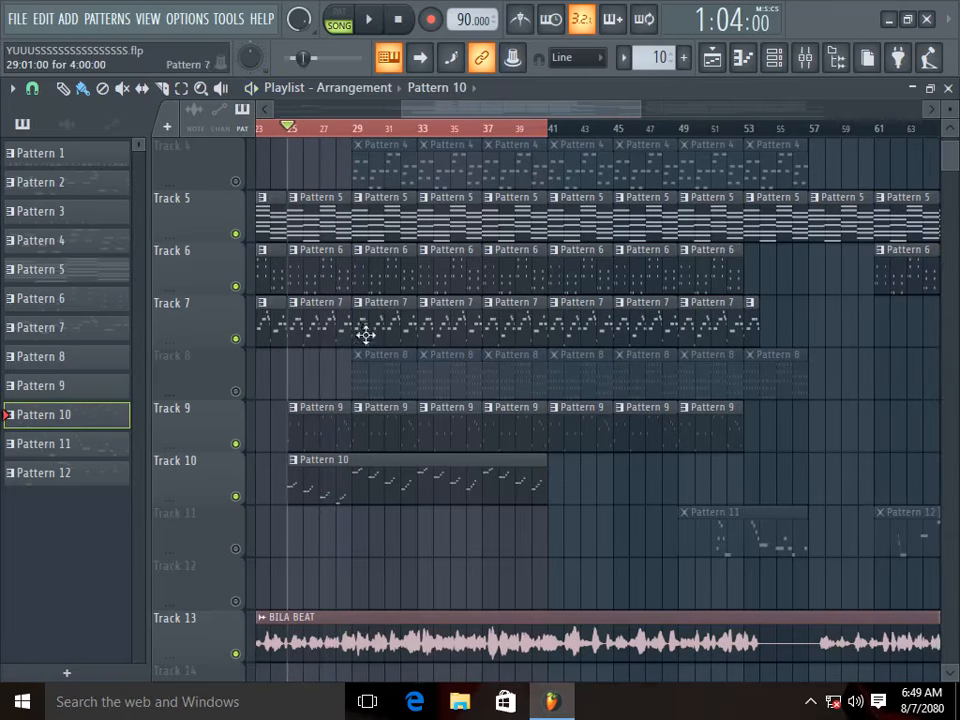
scroll(336, 362, up, 3)
scroll(330, 360, down, 2)
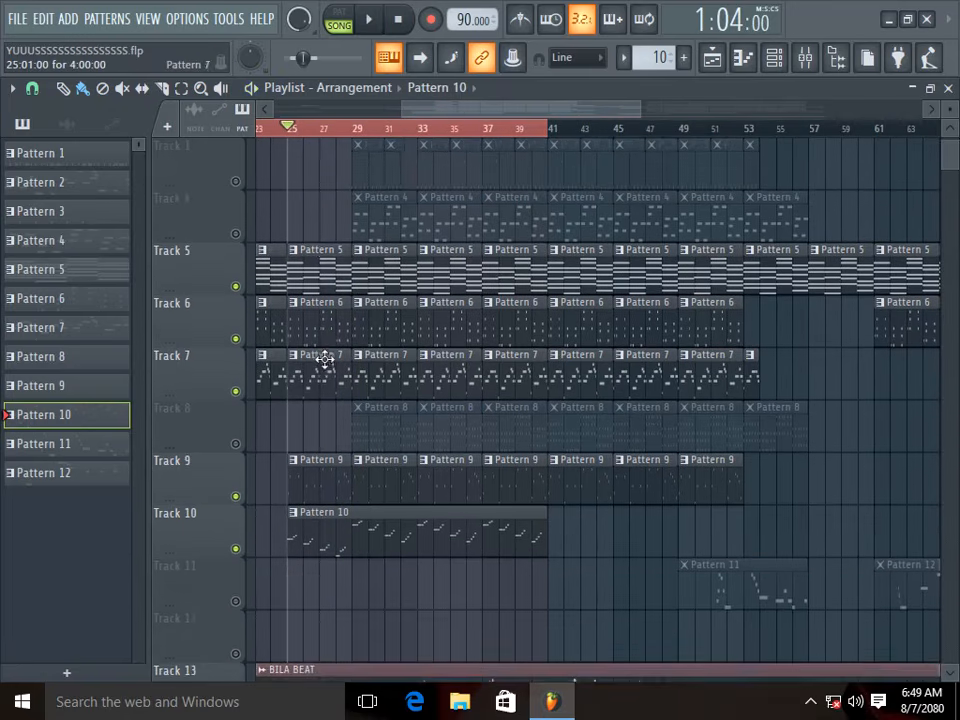
click(351, 130)
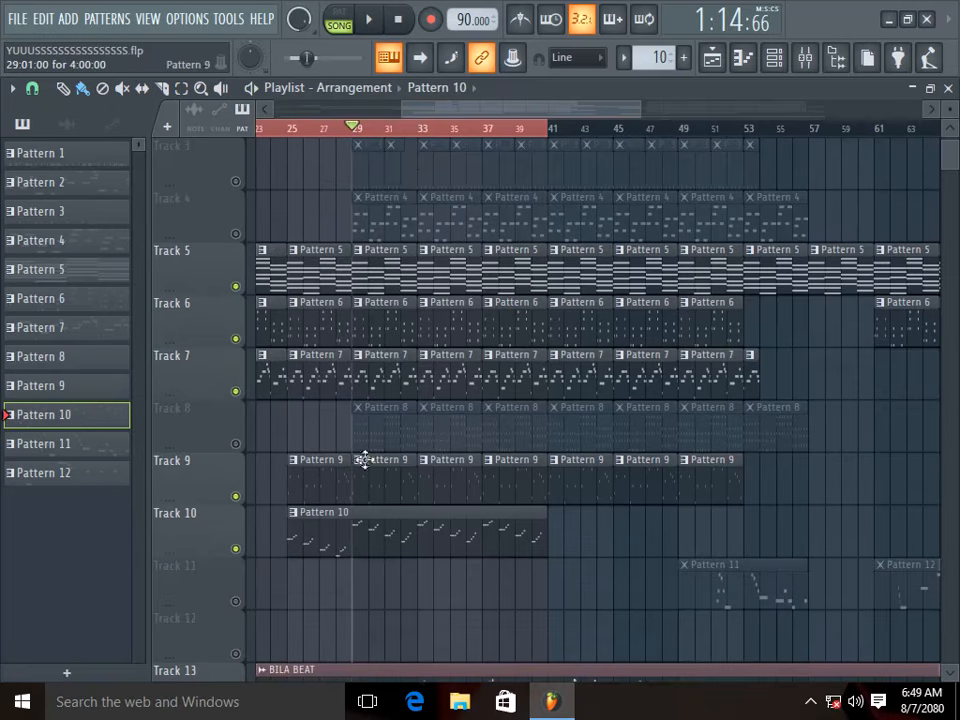
click(237, 446)
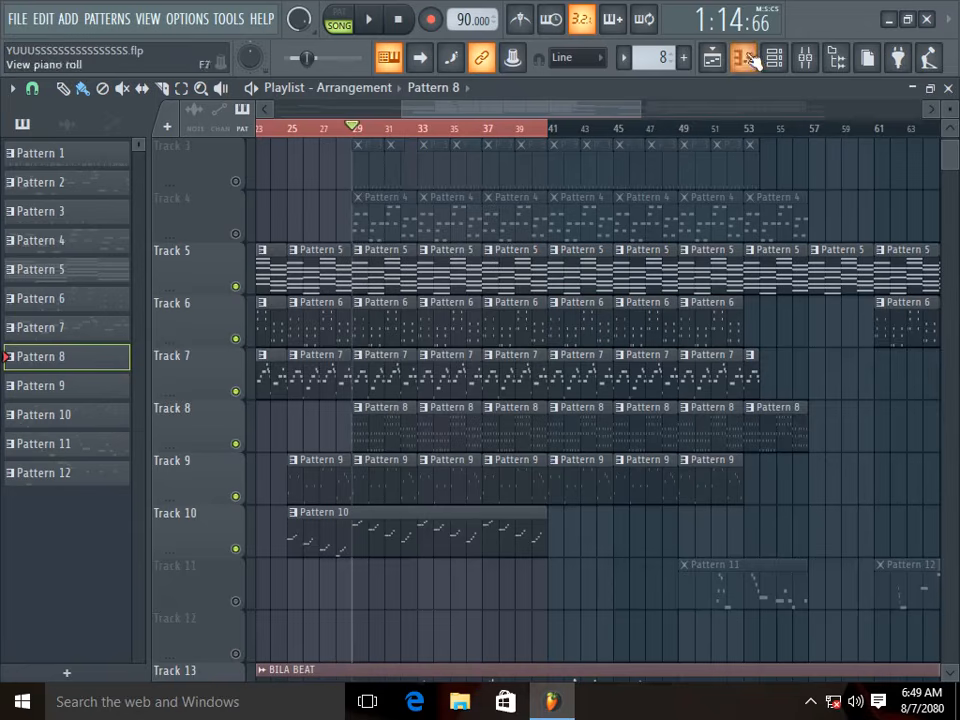
click(778, 58)
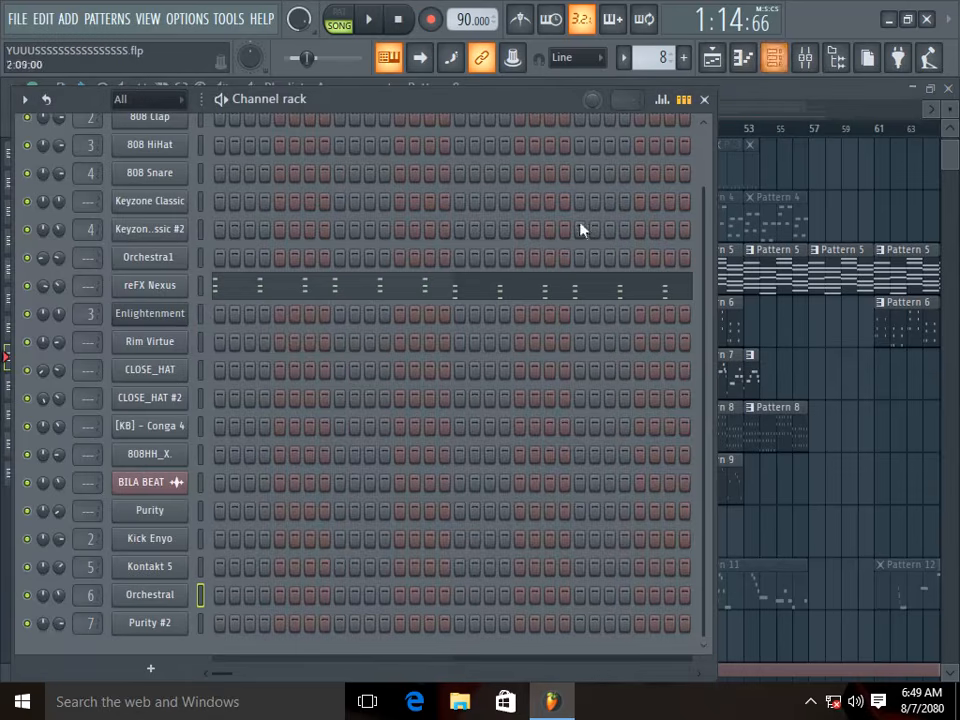
Step: Check the reFX Nexus channel's preset, and play its Pattern 8 notes on their own in the piano roll
click(152, 292)
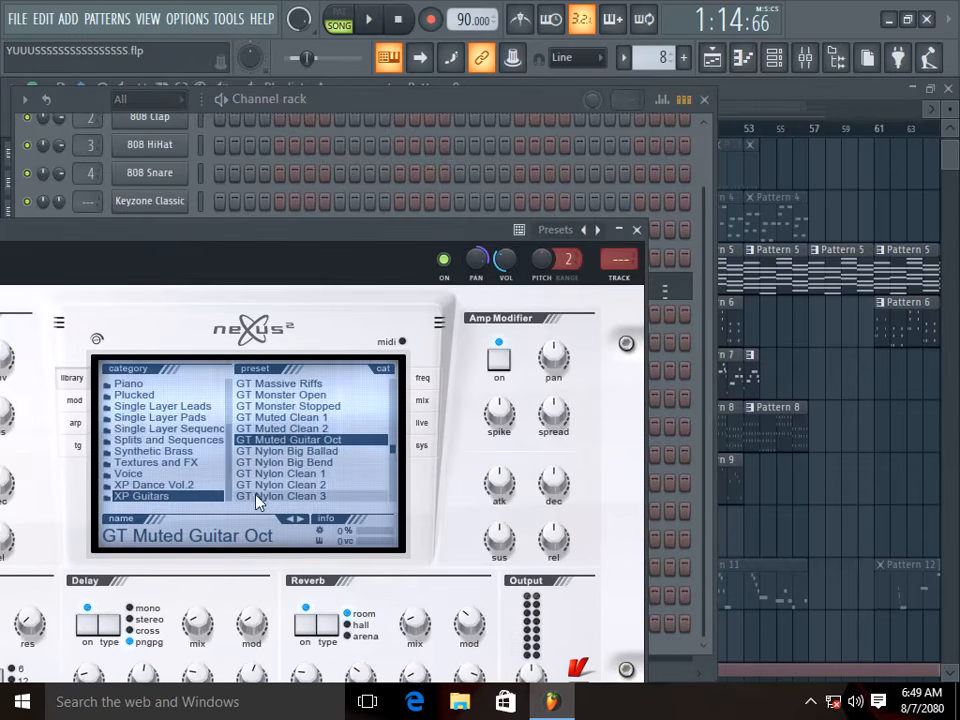
click(637, 230)
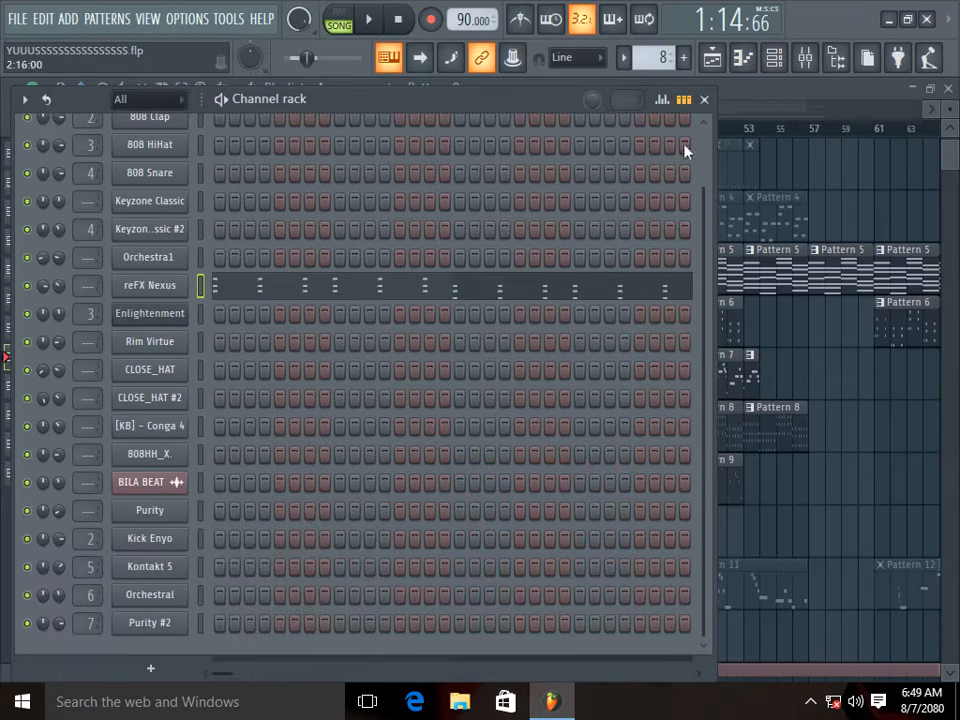
click(340, 290)
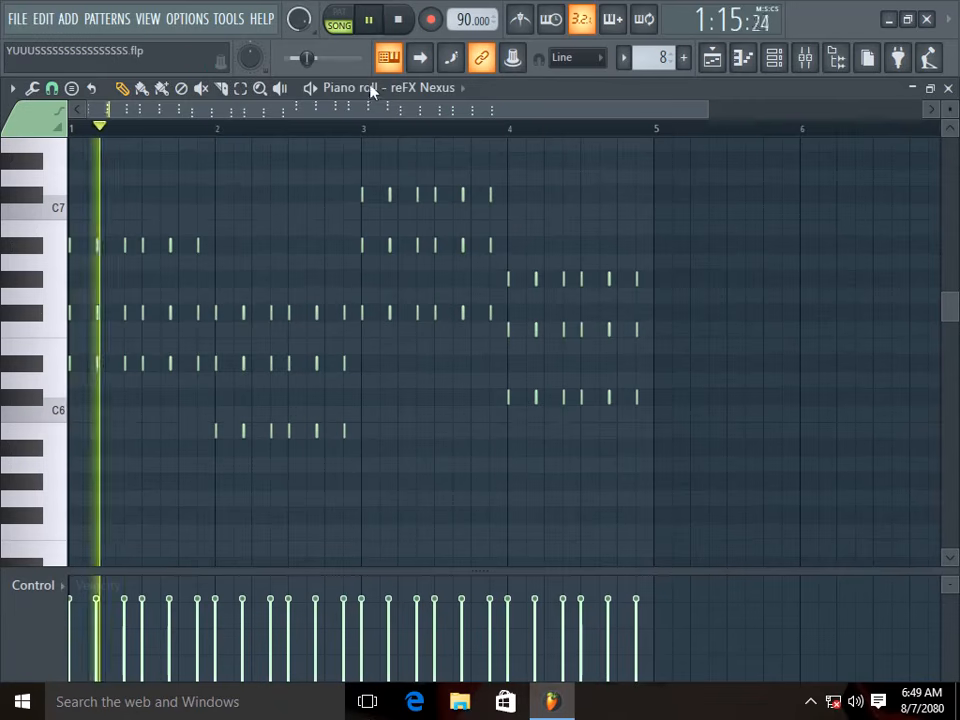
key(space)
key(space)
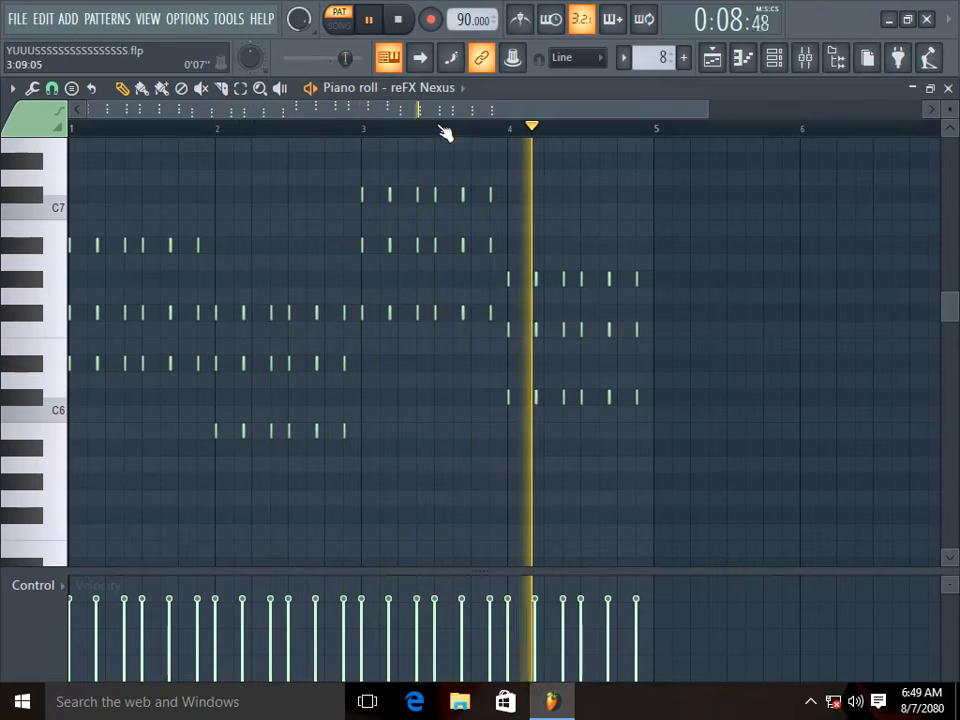
key(space)
Step: Return to the playlist and play the song from bar 28 to hear Pattern 8 with the other tracks, and stop playback
click(948, 88)
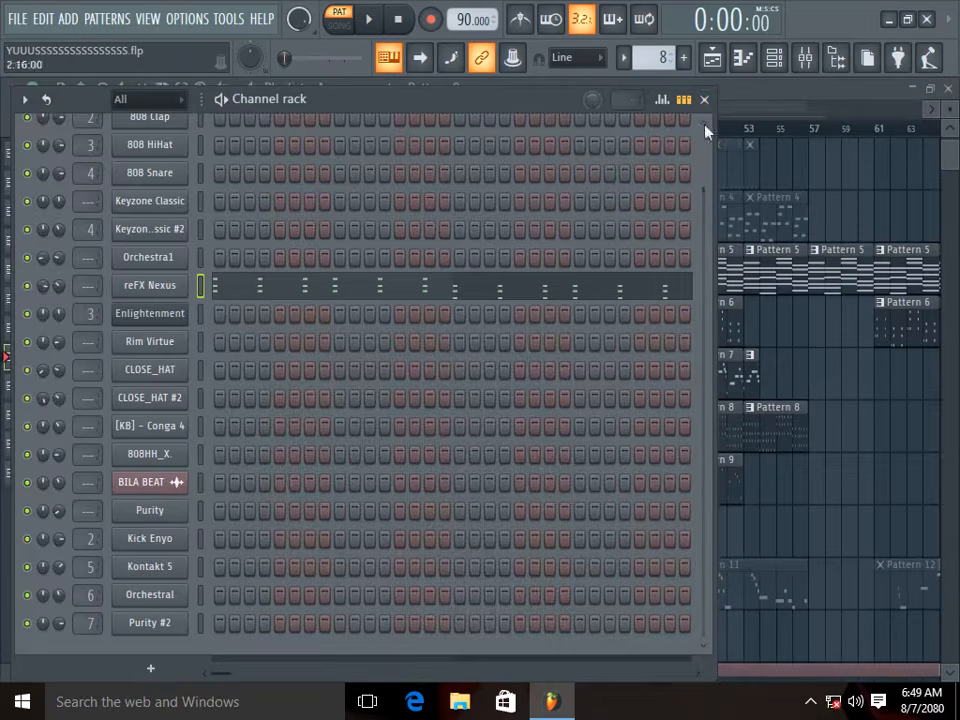
click(706, 100)
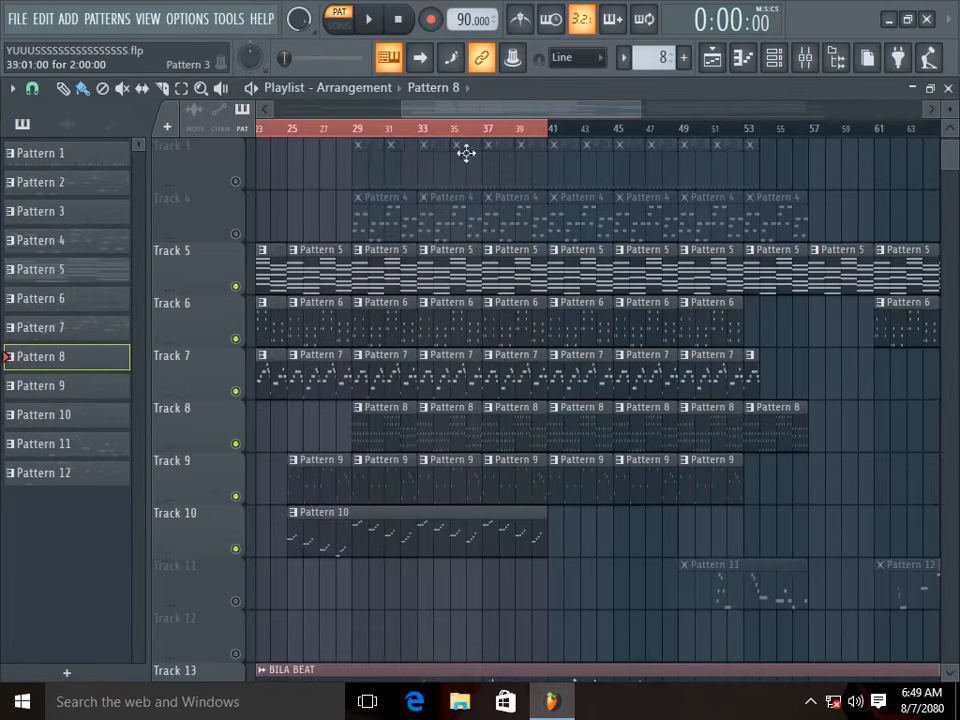
click(348, 130)
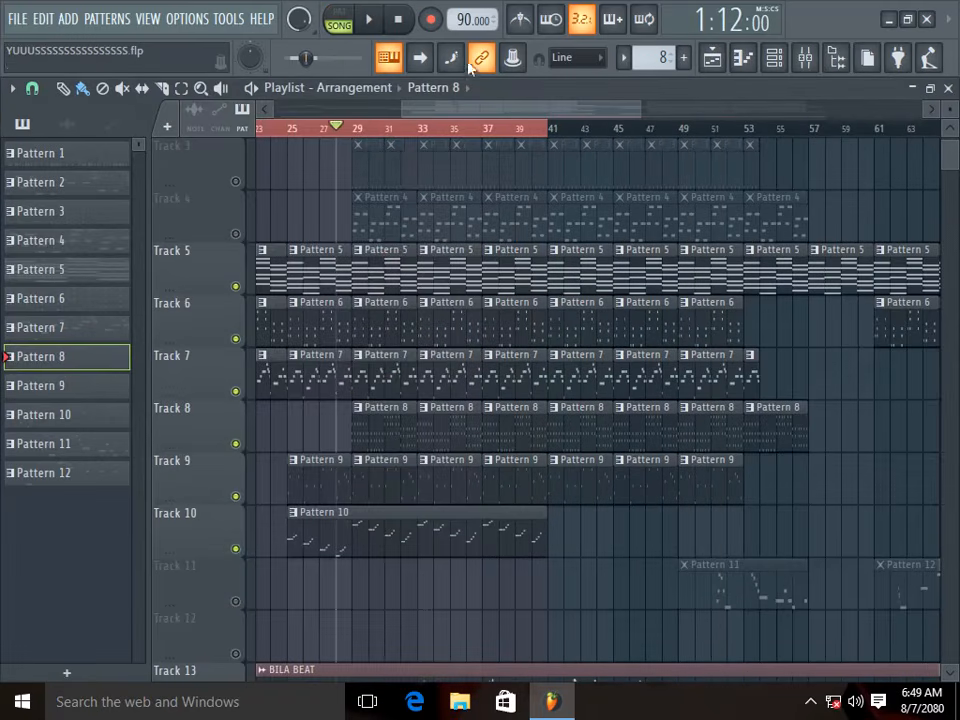
click(369, 22)
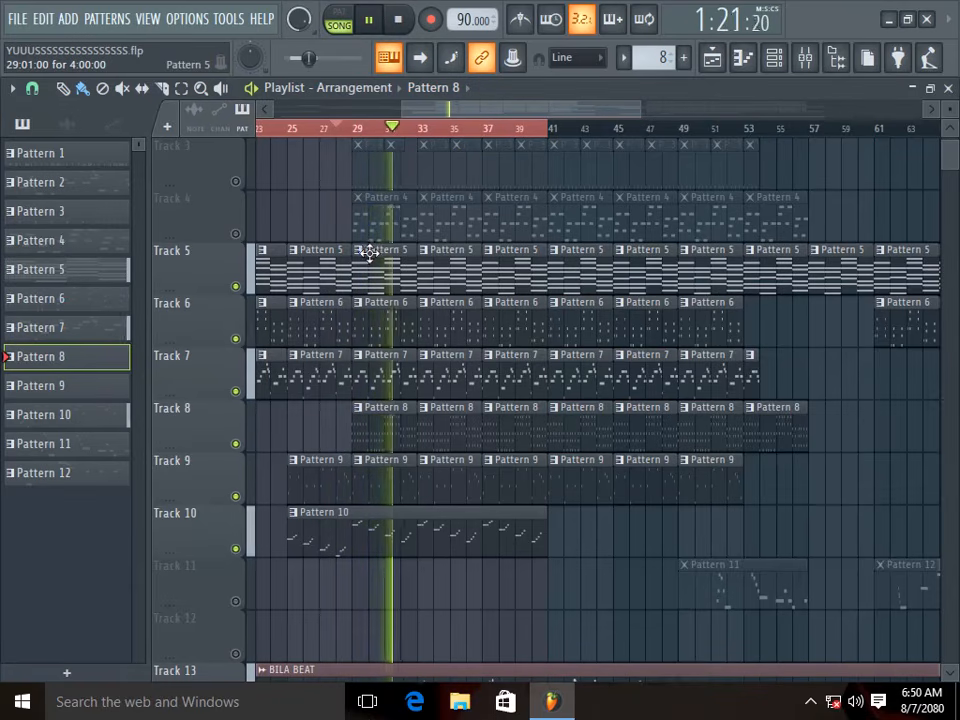
key(space)
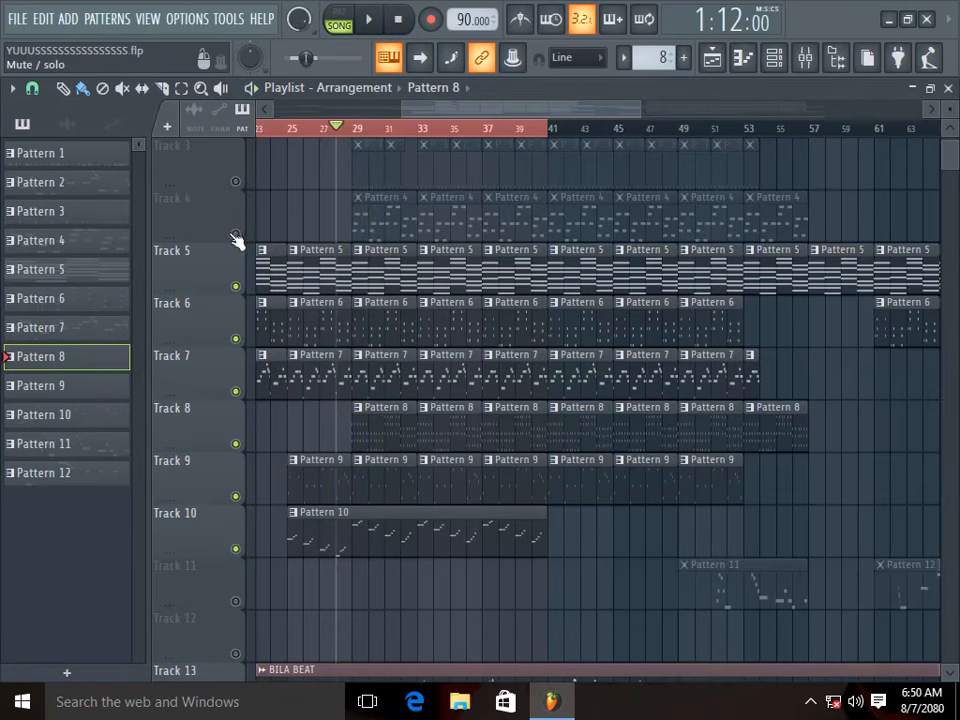
Step: Turn on Track 4, and show Pattern 4's channels with playback in pattern mode
click(235, 235)
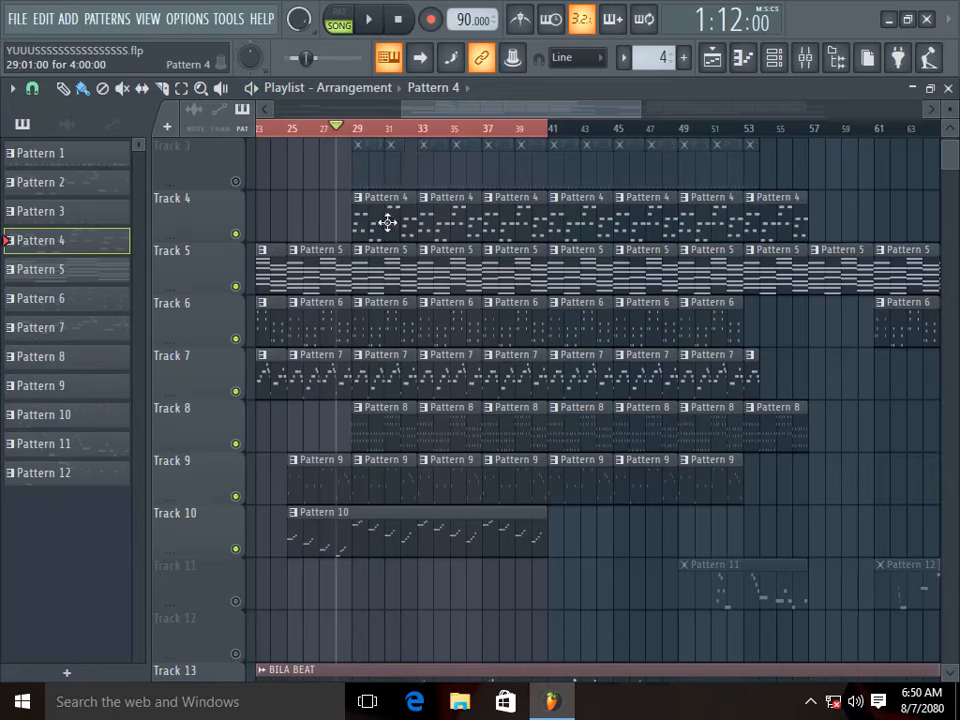
click(341, 12)
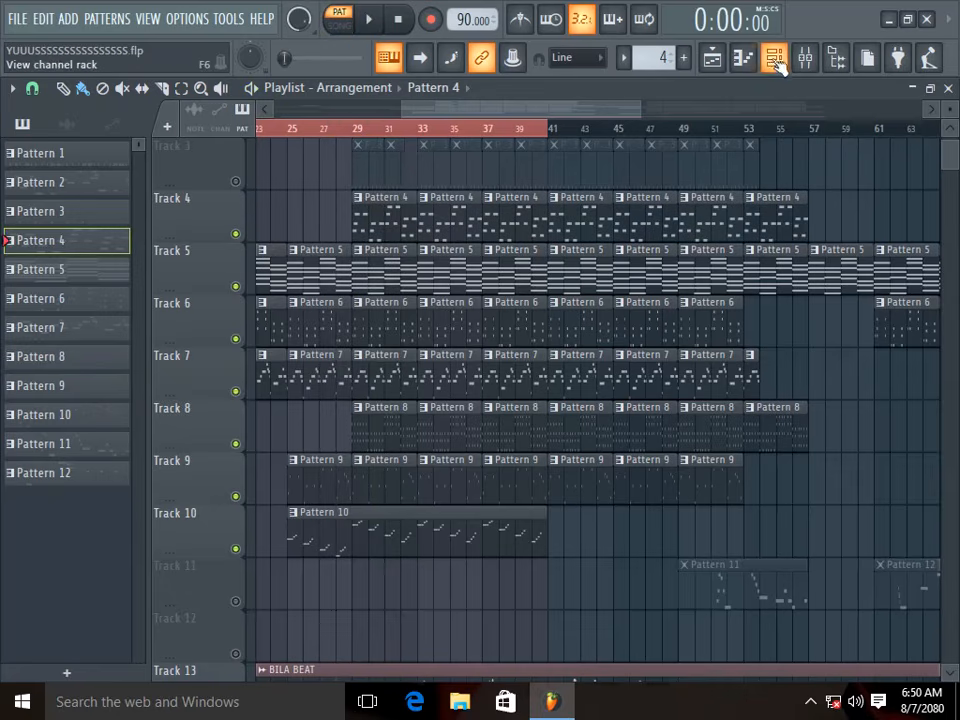
click(774, 59)
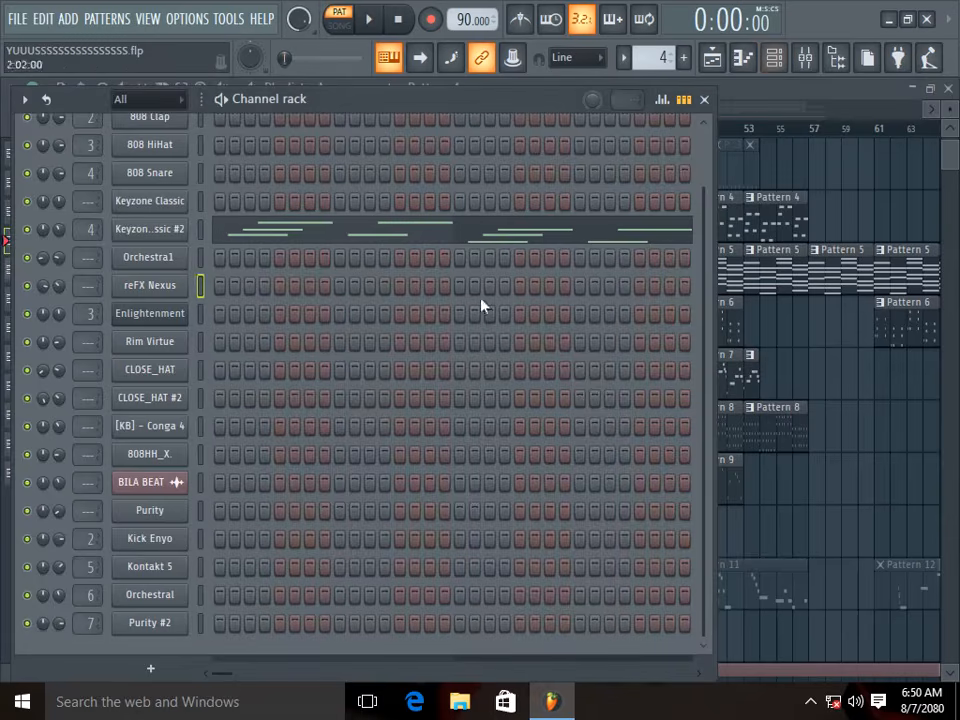
Step: Check the Keyzone Classic #2 channel's piano program, and play its Pattern 4 notes on their own in the piano roll
click(160, 240)
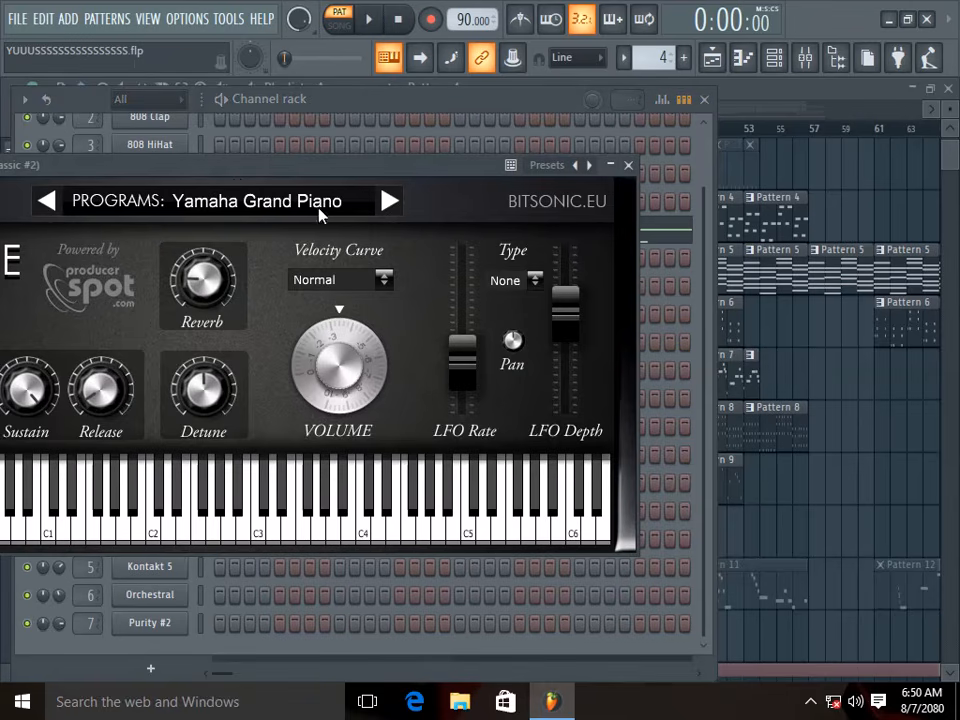
click(628, 165)
click(468, 232)
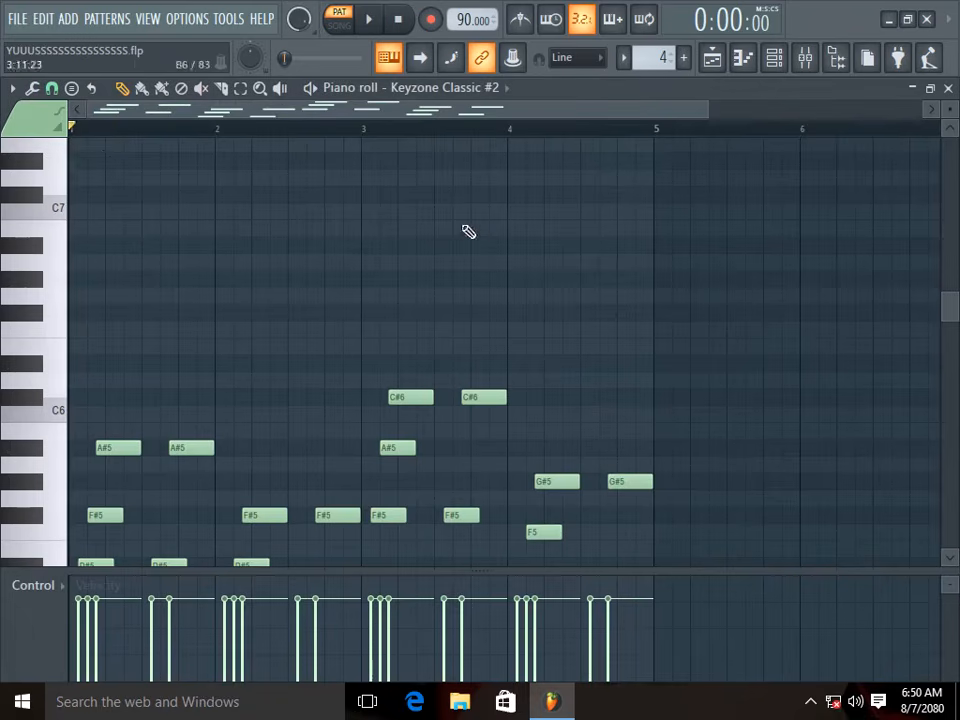
click(370, 21)
scroll(236, 336, down, 4)
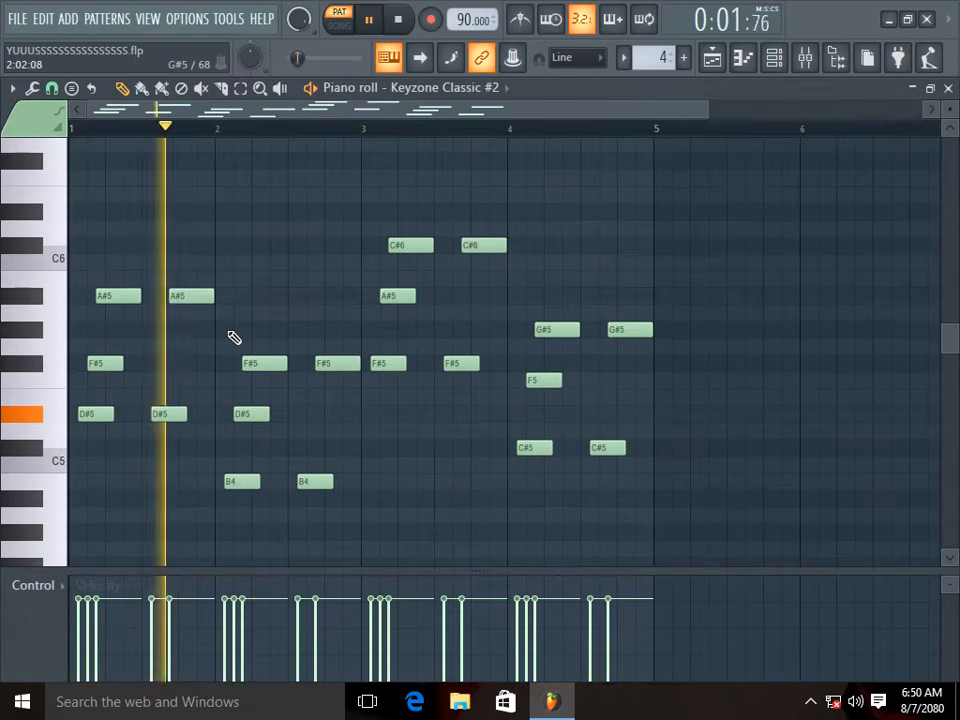
scroll(234, 335, down, 2)
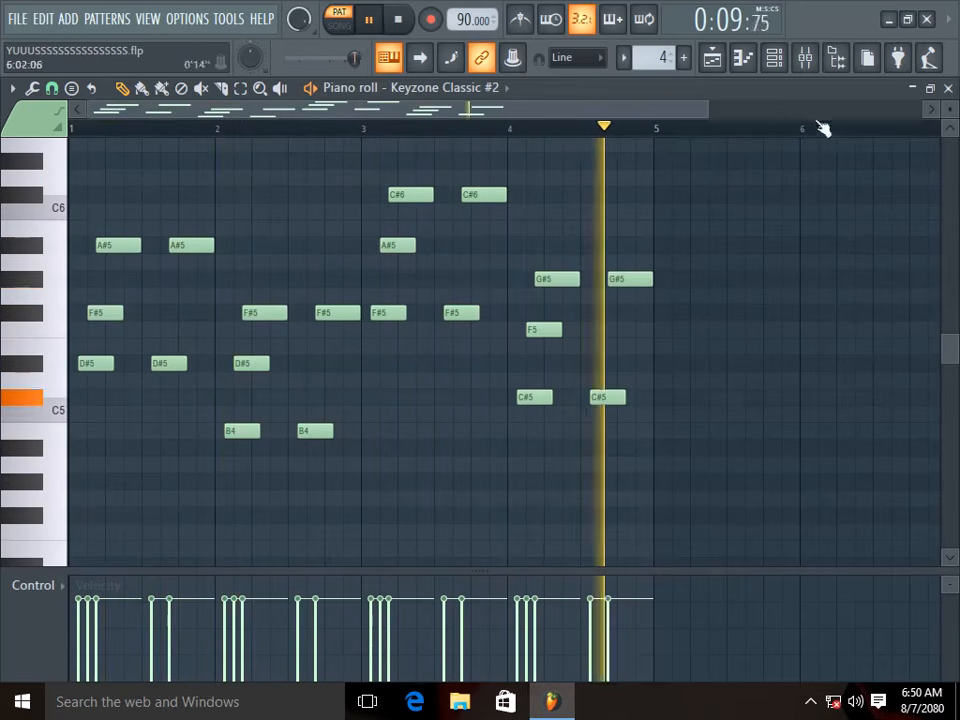
key(space)
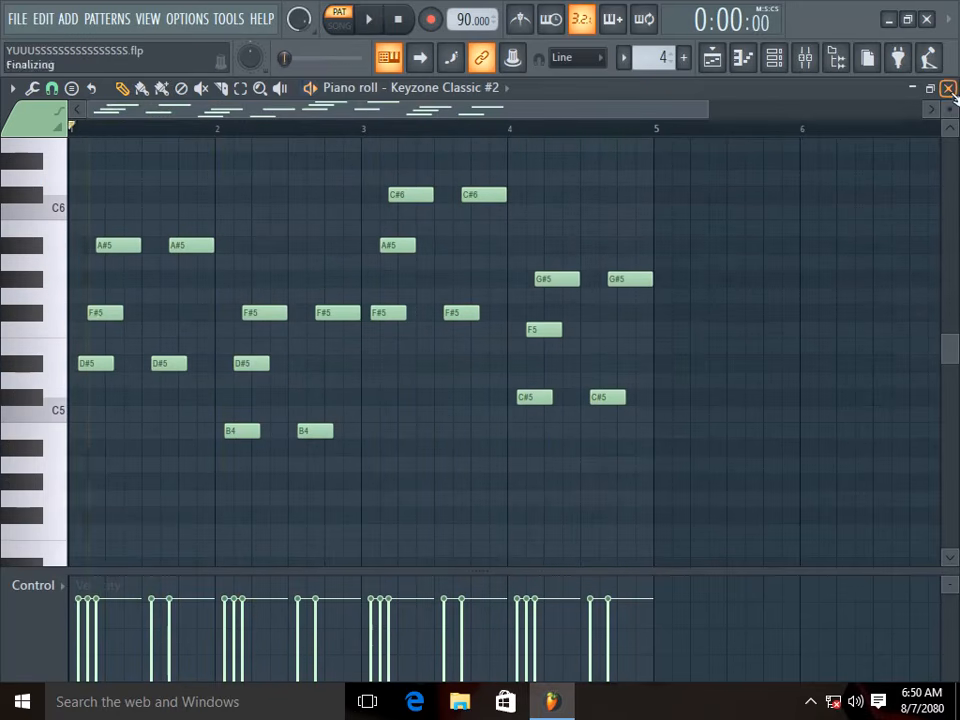
Step: Return to the playlist and play the song from bar 29 to hear the Pattern 4 piano in the mix, and stop playback
click(948, 88)
click(704, 99)
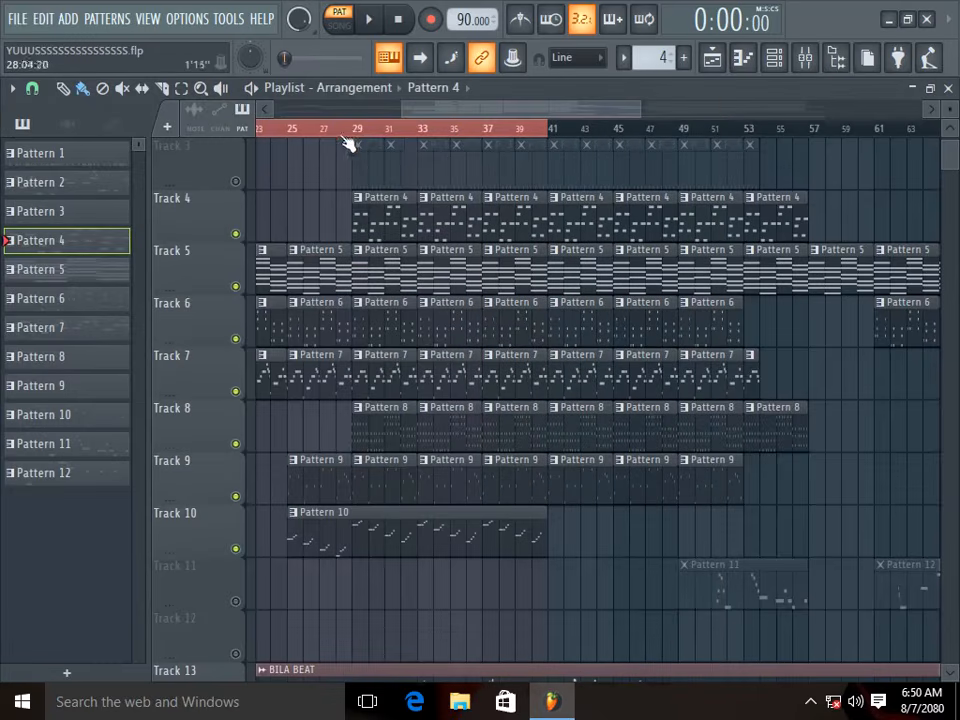
key(space)
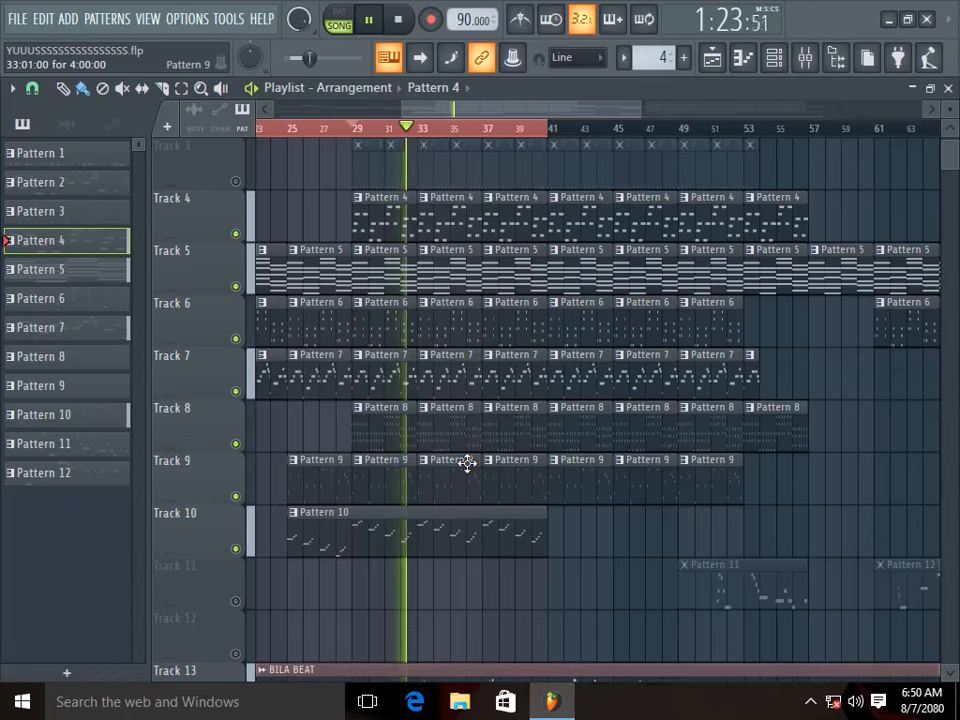
key(space)
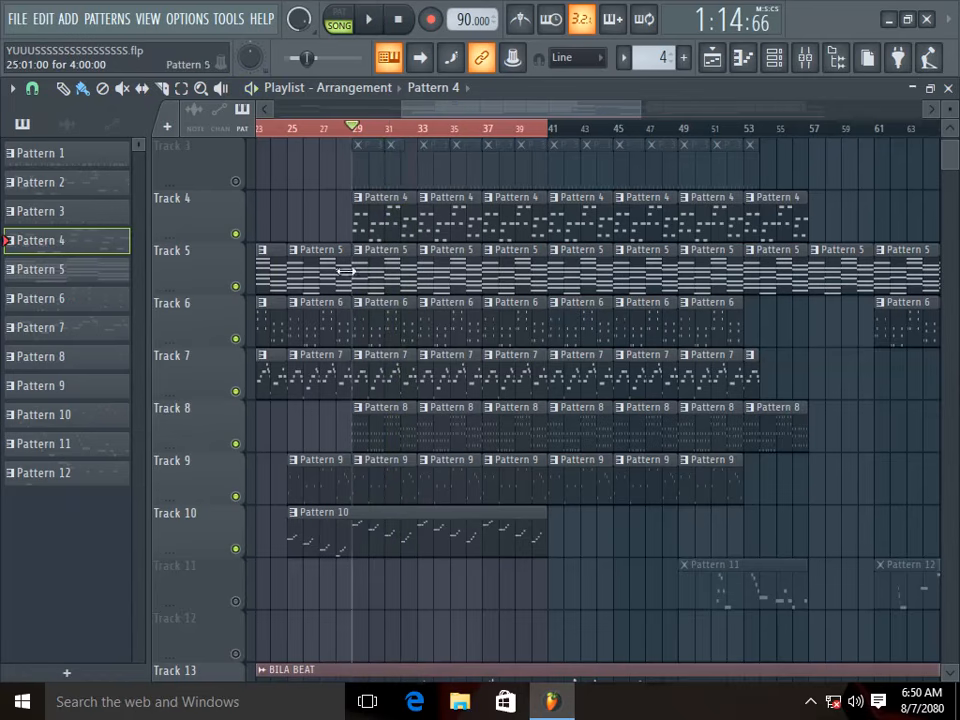
Step: Turn on Track 3, and select Pattern 3 to show its Kick Enyo steps in the channel rack
scroll(345, 270, up, 2)
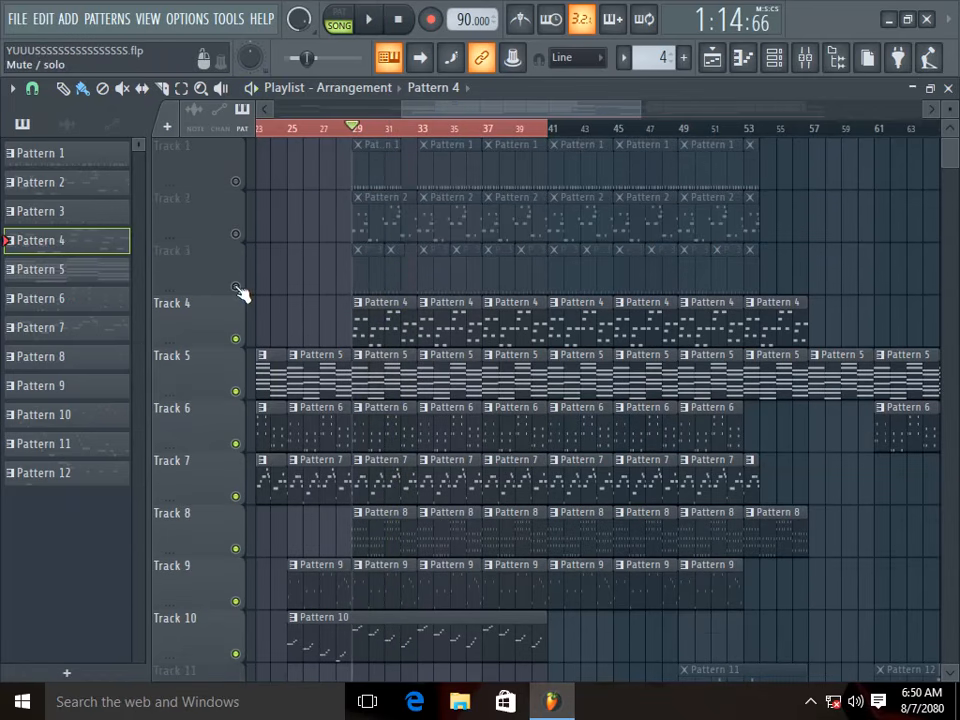
click(237, 288)
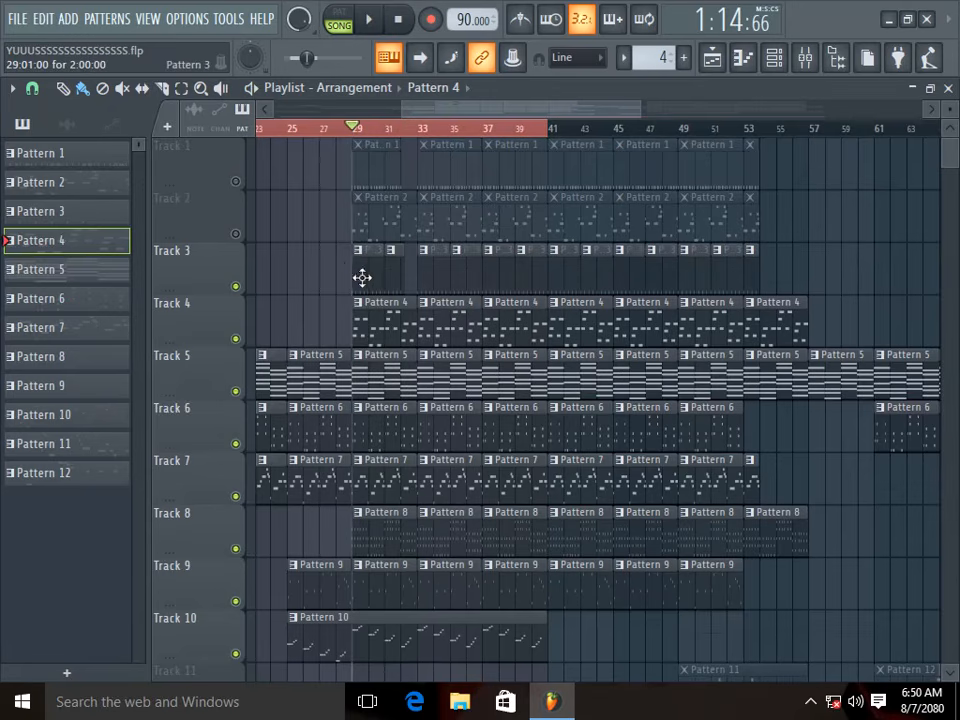
click(774, 60)
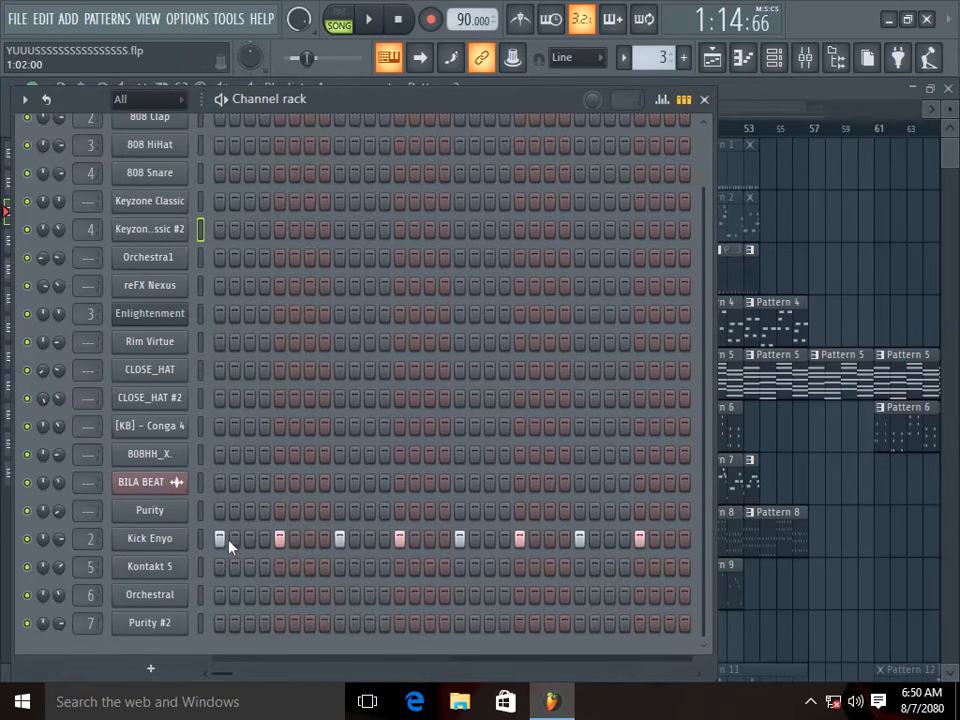
Step: Close the channel rack and play the song from bar 29 to hear the kick with the other tracks, and stop playback
click(712, 102)
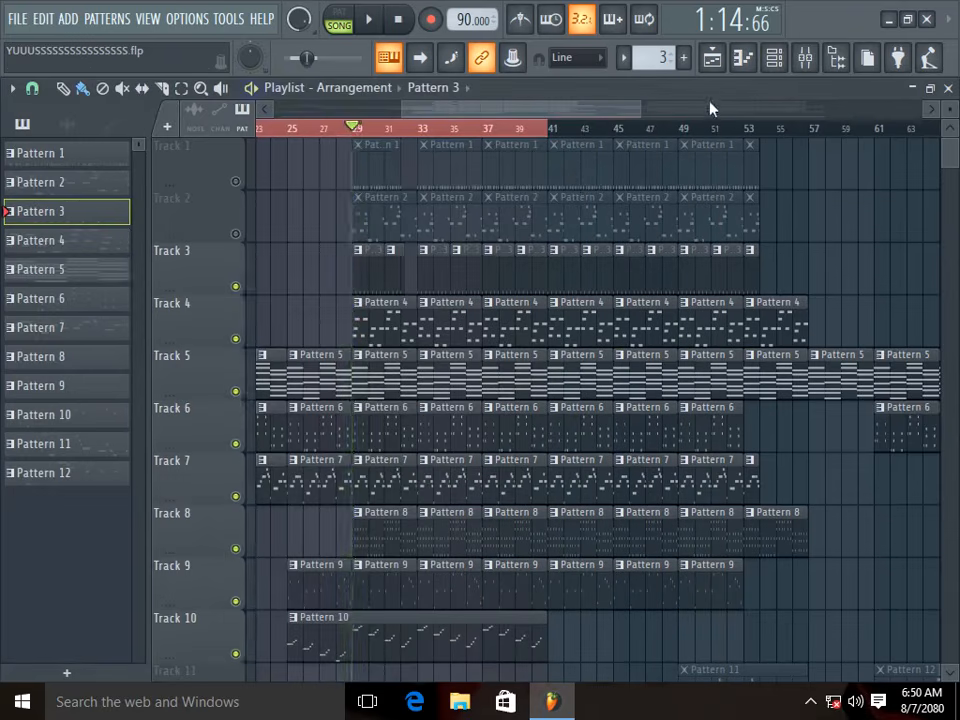
key(space)
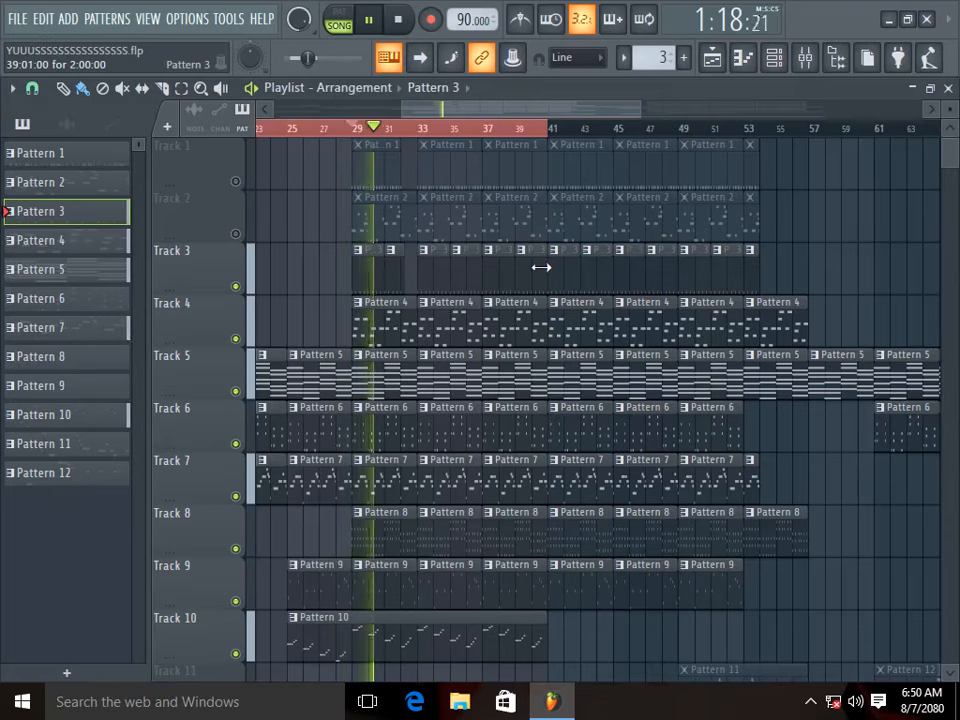
key(space)
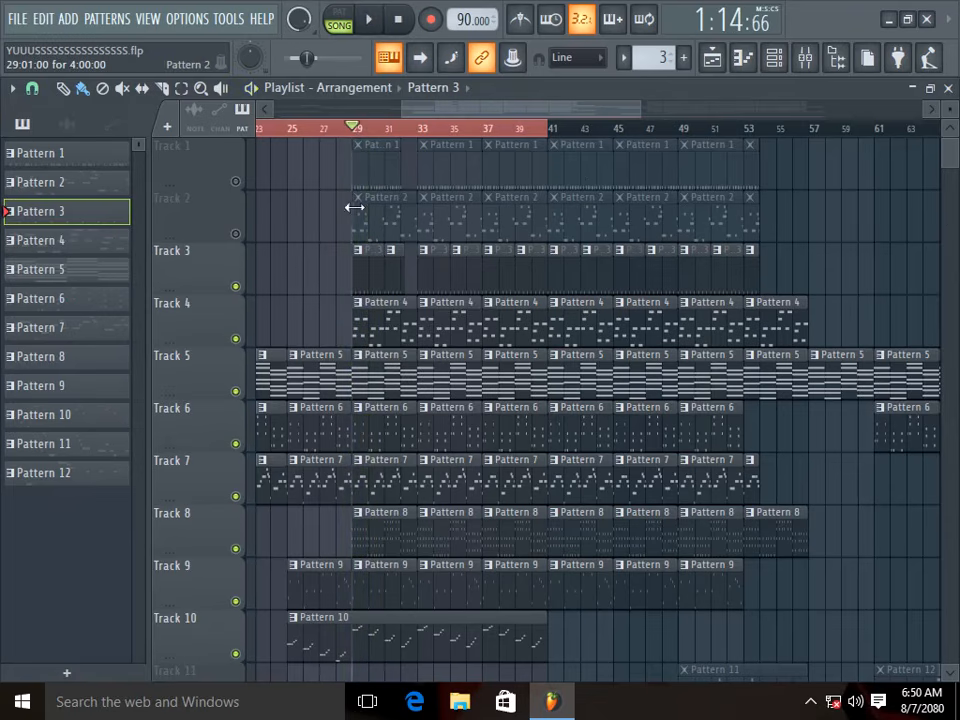
Step: Turn on Track 2, and check the bass preset loaded in the Purity channel for Pattern 2
click(236, 235)
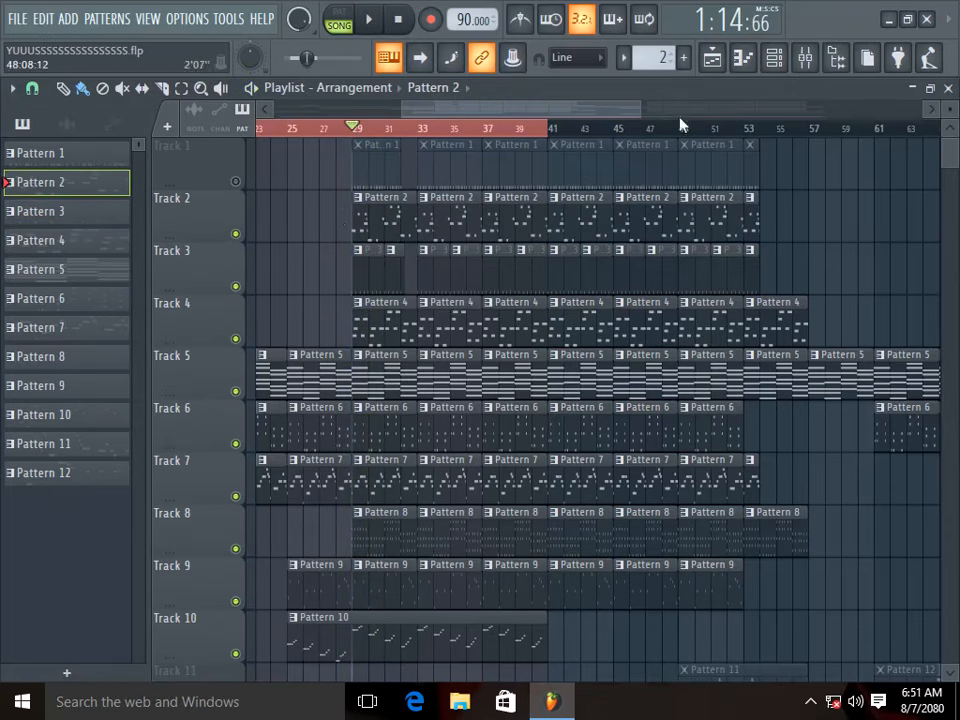
click(773, 57)
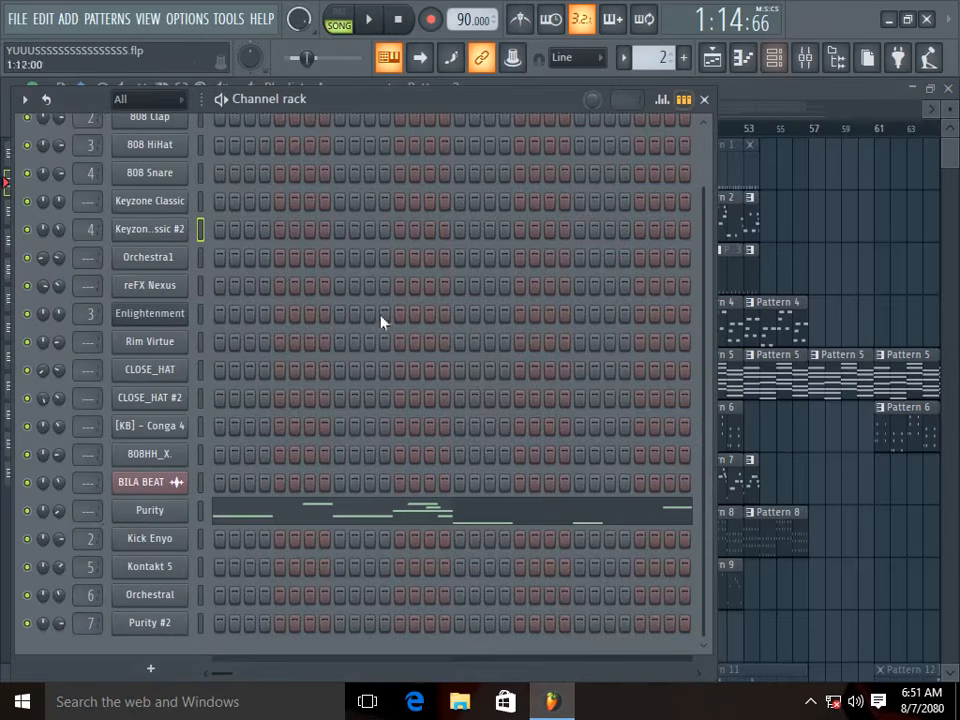
click(150, 518)
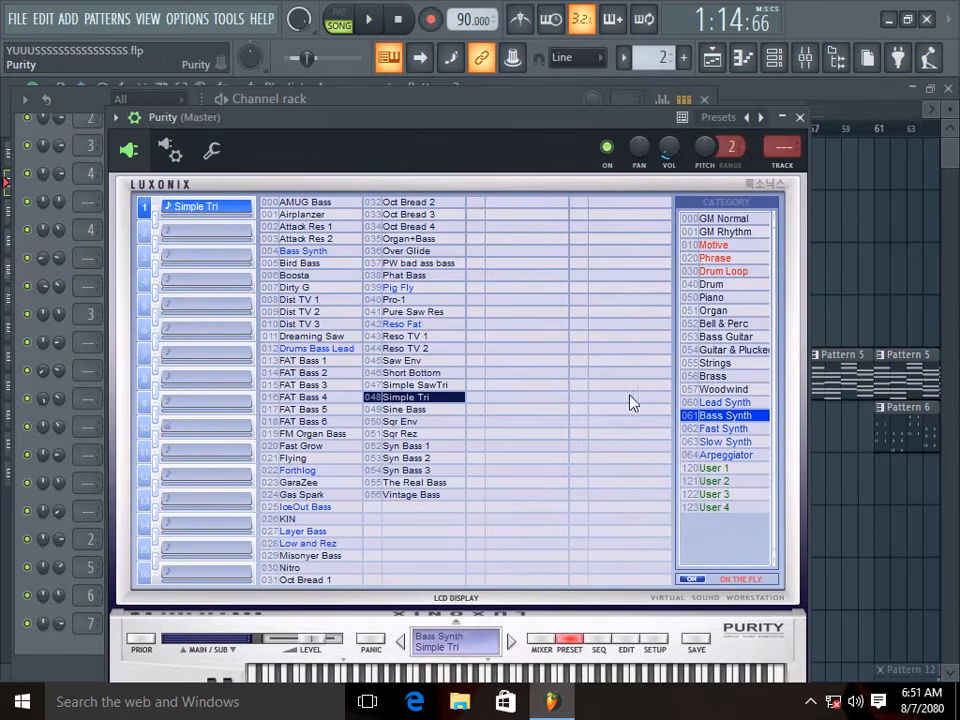
click(800, 118)
Step: Play the Purity channel's Pattern 2 bass notes on their own in the piano roll, and stop playback
click(388, 502)
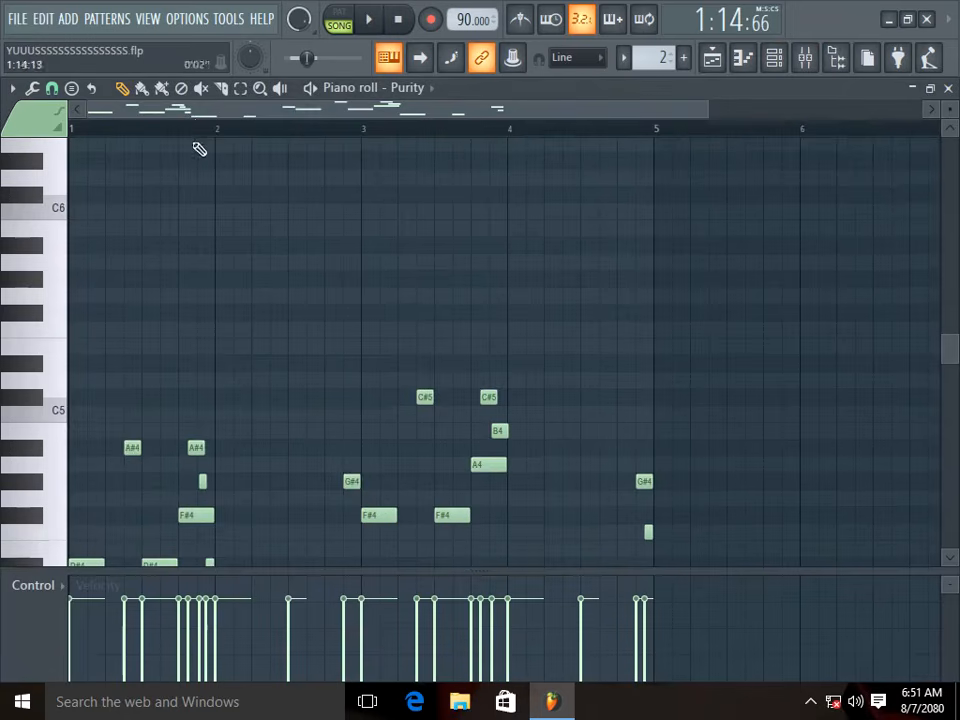
scroll(157, 278, down, 3)
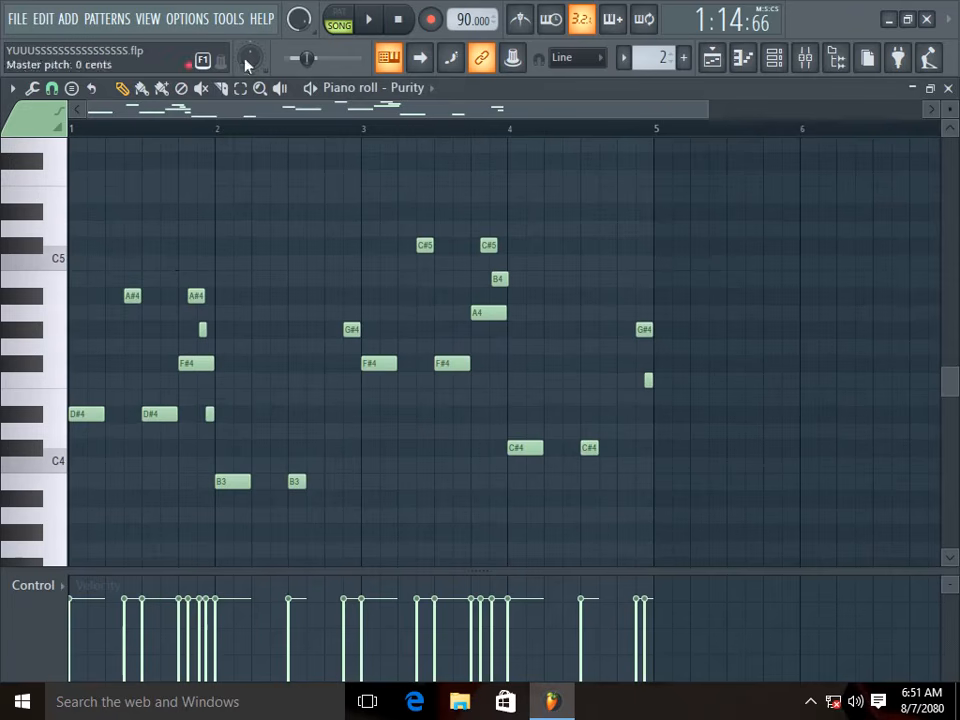
click(340, 18)
key(space)
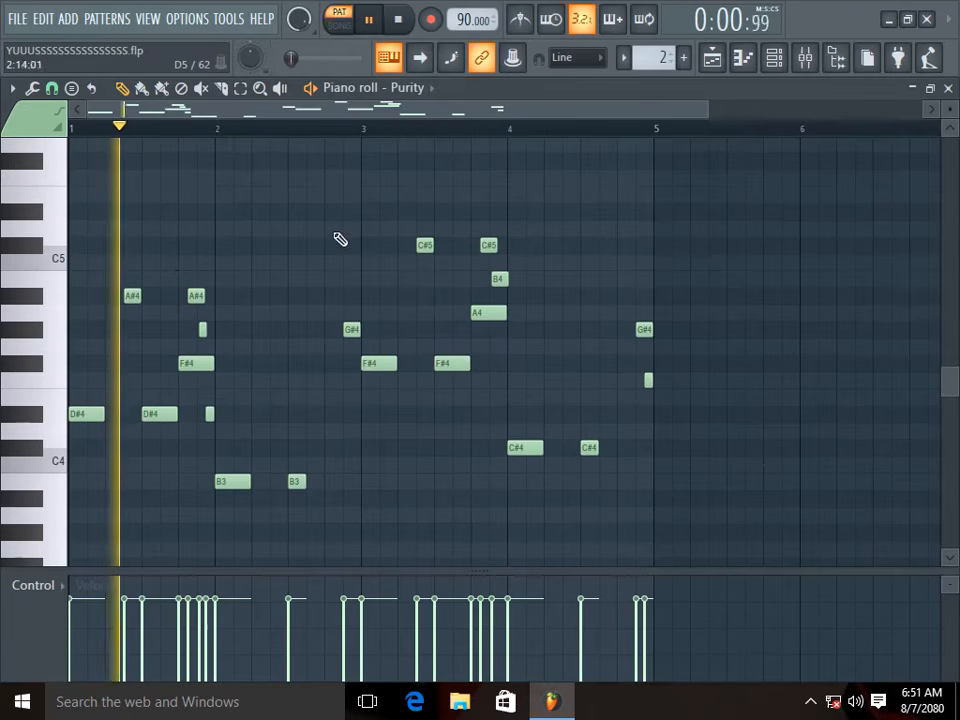
scroll(339, 243, down, 1)
scroll(339, 243, down, 2)
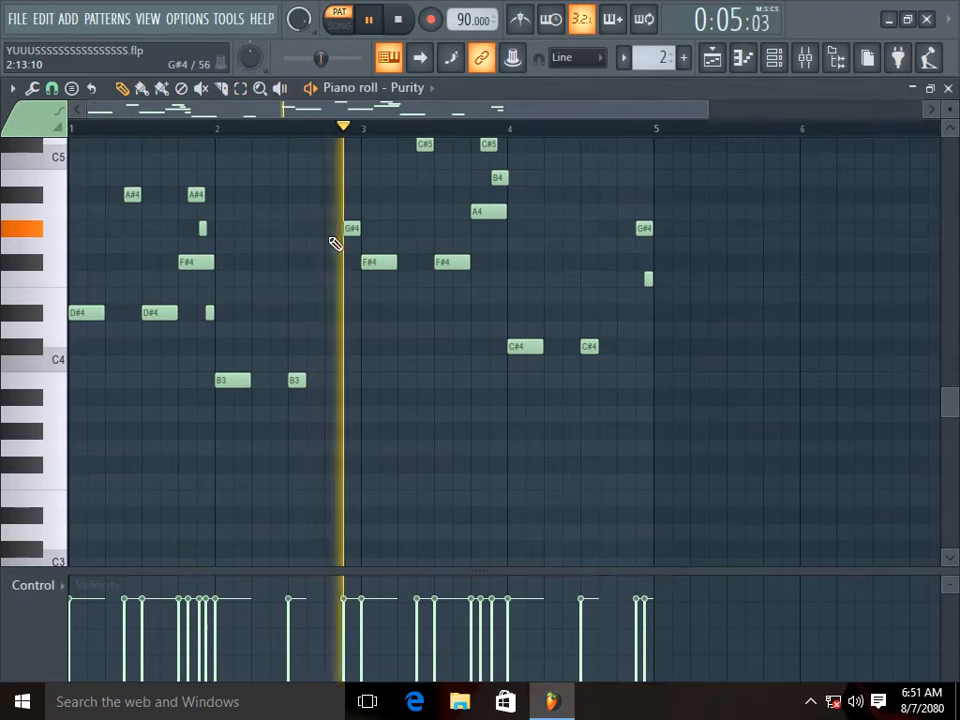
scroll(335, 244, up, 2)
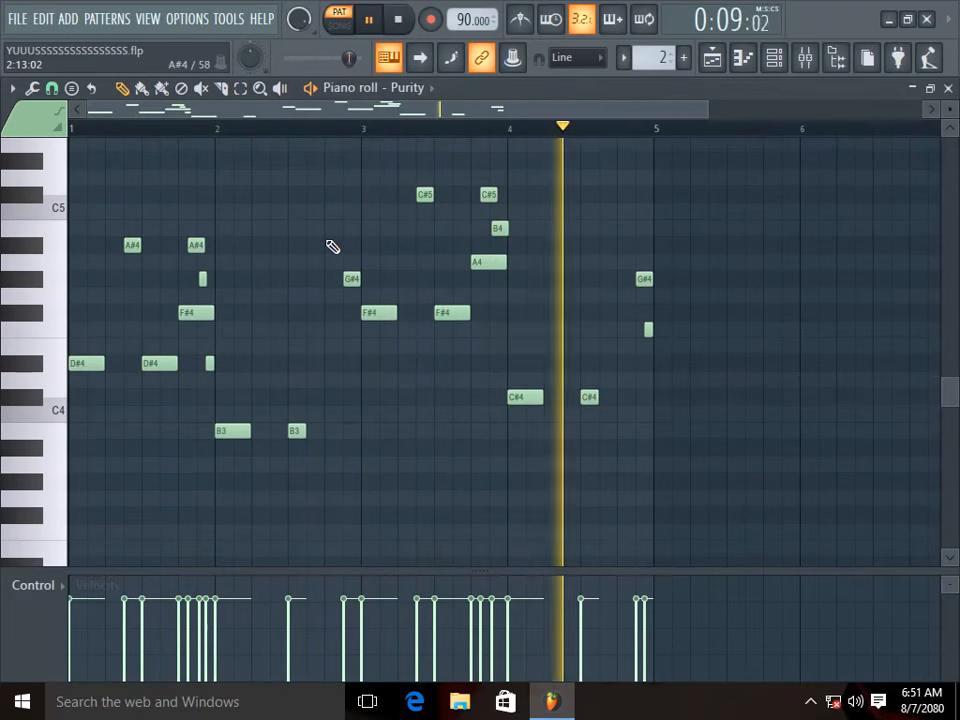
click(376, 19)
click(376, 19)
click(397, 19)
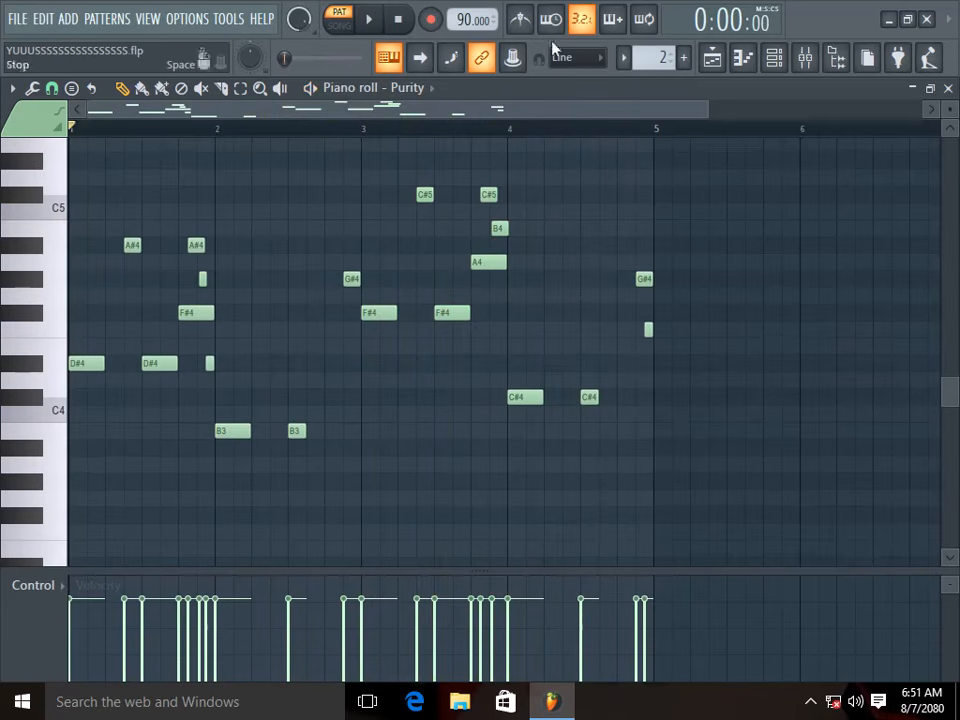
Step: Return to the playlist and play the song from bar 29 to hear the Pattern 2 bass in the mix, and stop playback
click(948, 88)
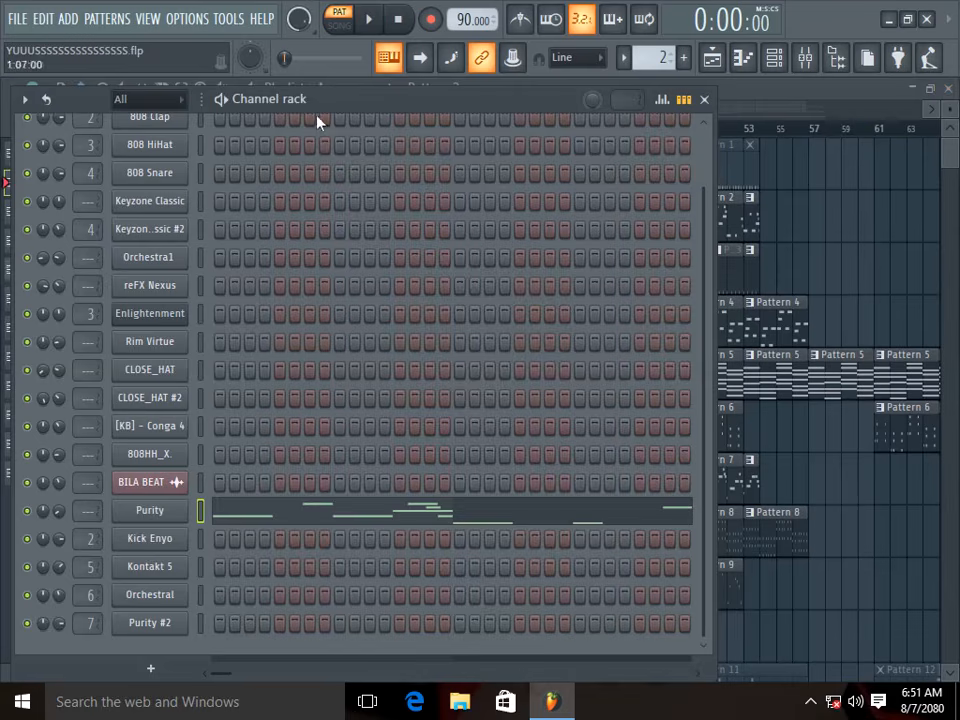
click(705, 100)
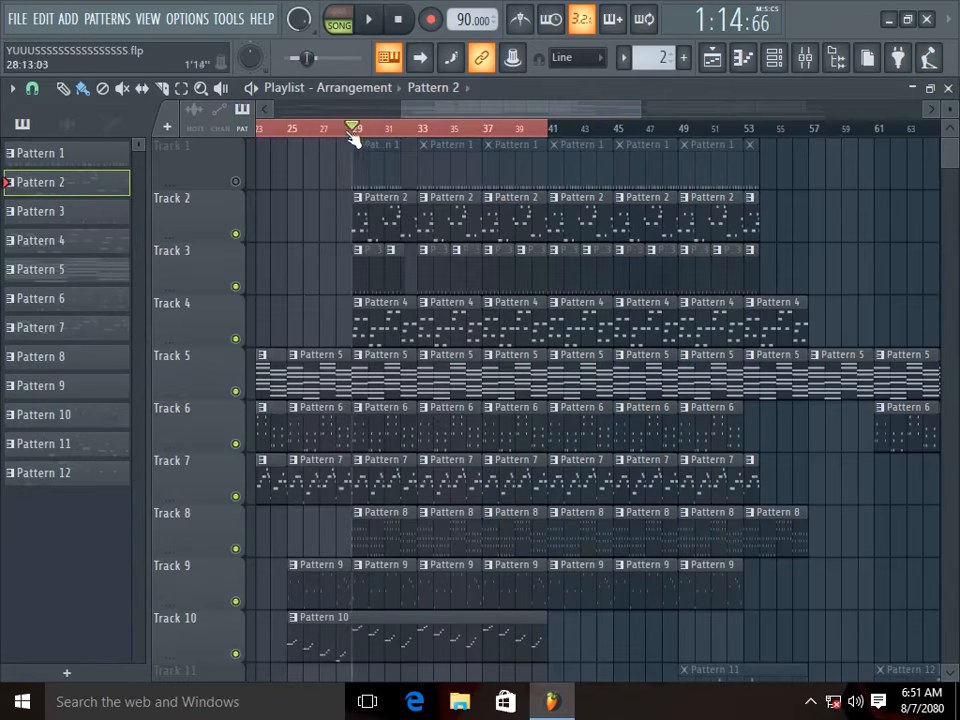
key(space)
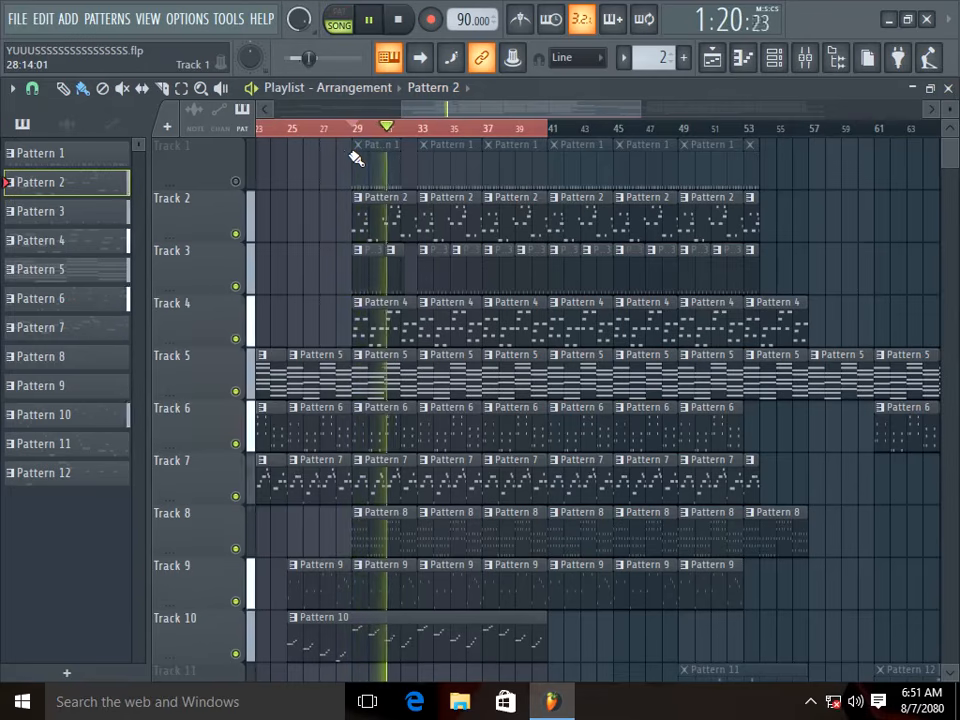
key(space)
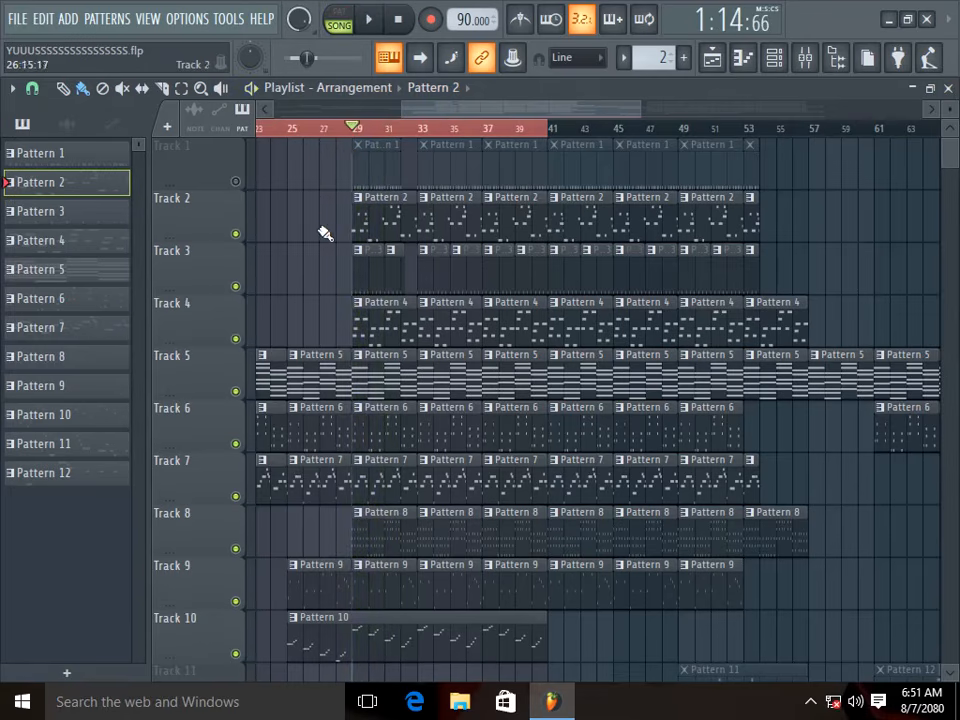
Step: Turn on Track 1, and view Pattern 1's rim, hi-hat and conga parts in the channel rack
click(237, 183)
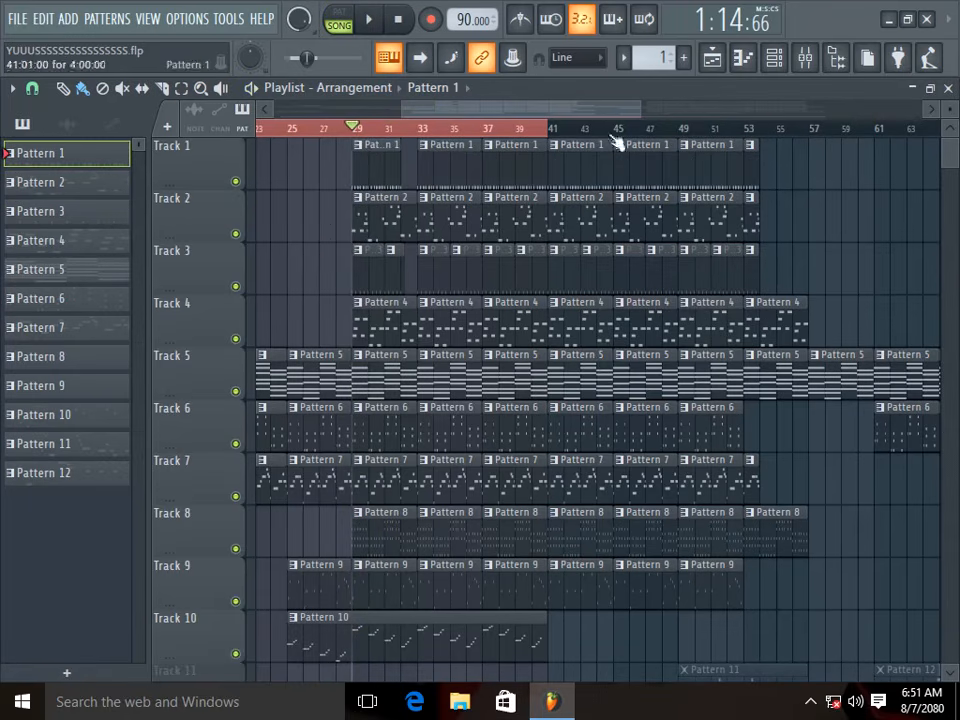
click(777, 60)
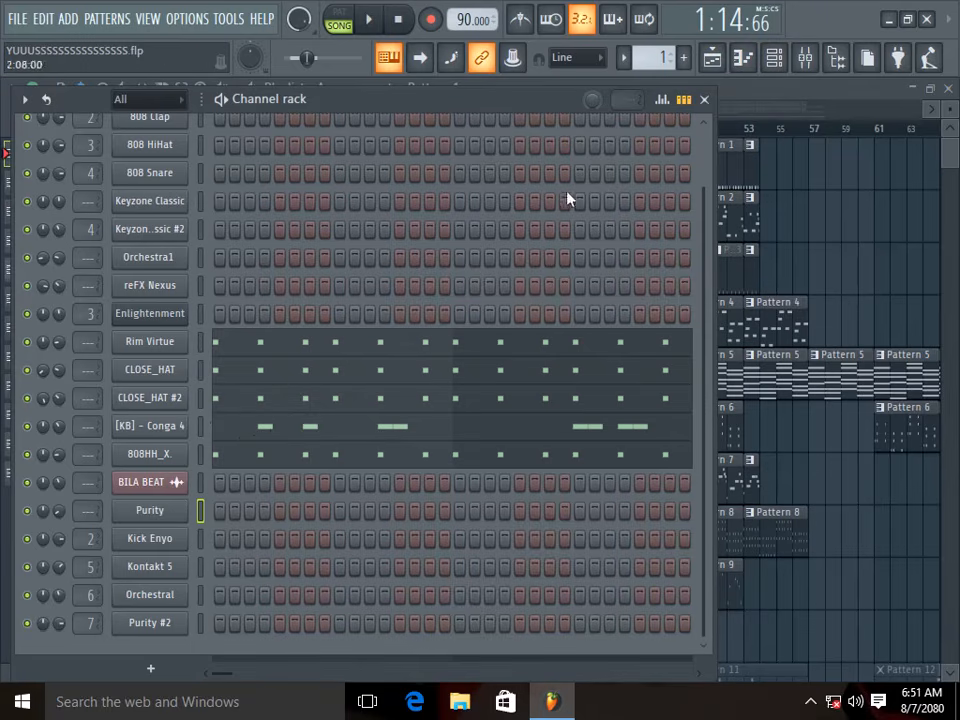
click(706, 100)
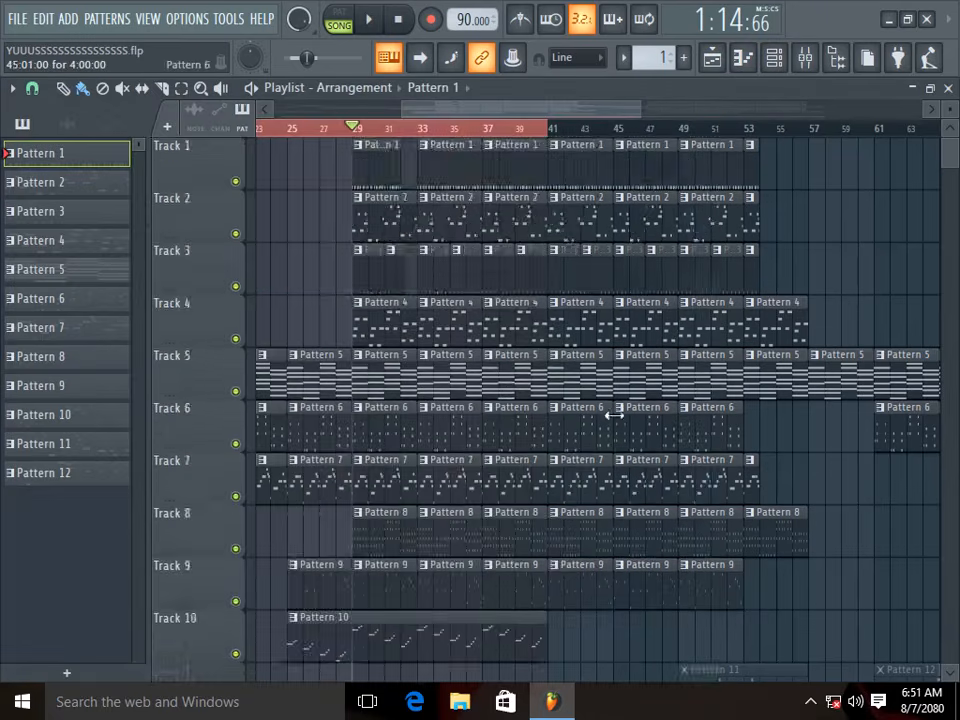
Step: Play the song from bar 29 to hear the Pattern 1 percussion with all the other layers, and stop playback
scroll(598, 536, down, 3)
scroll(585, 511, up, 3)
key(space)
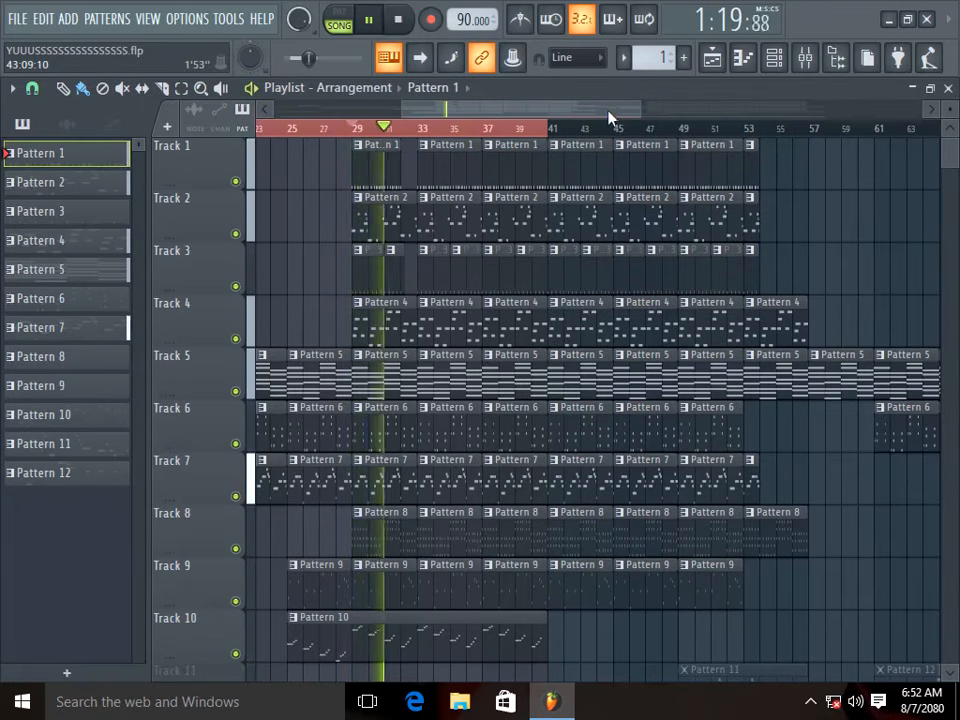
scroll(608, 110, right, 1)
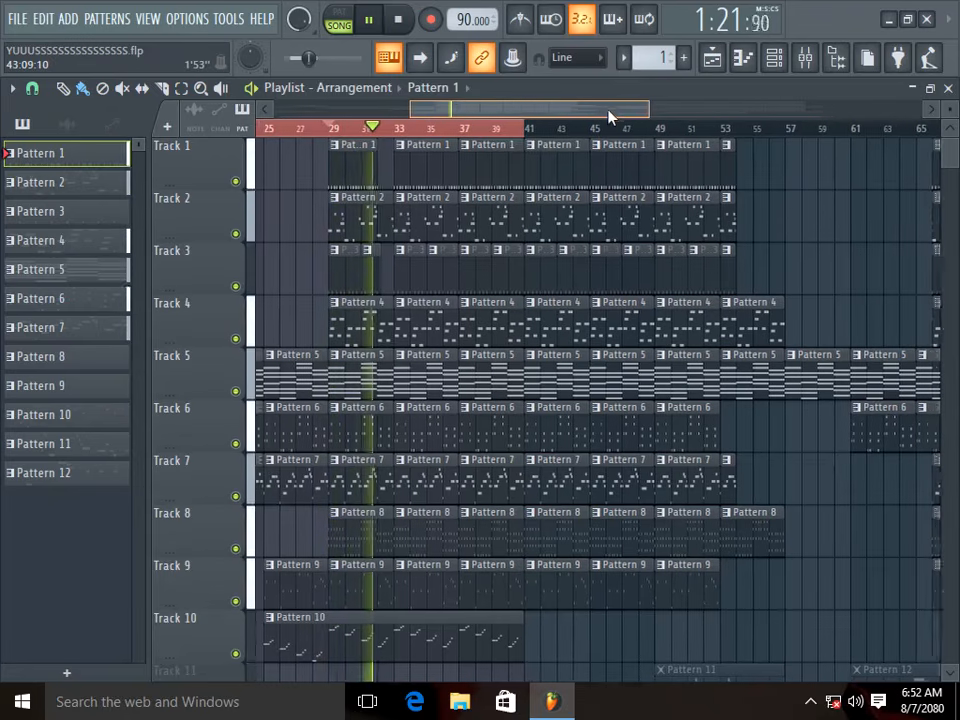
drag(608, 116, 611, 118)
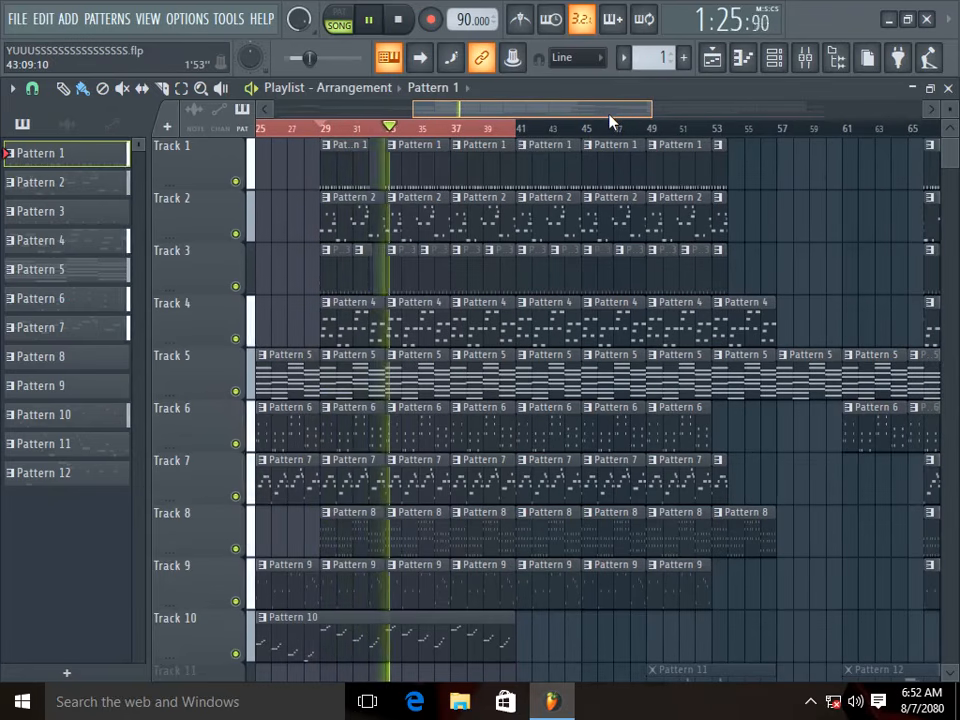
drag(610, 117, 640, 121)
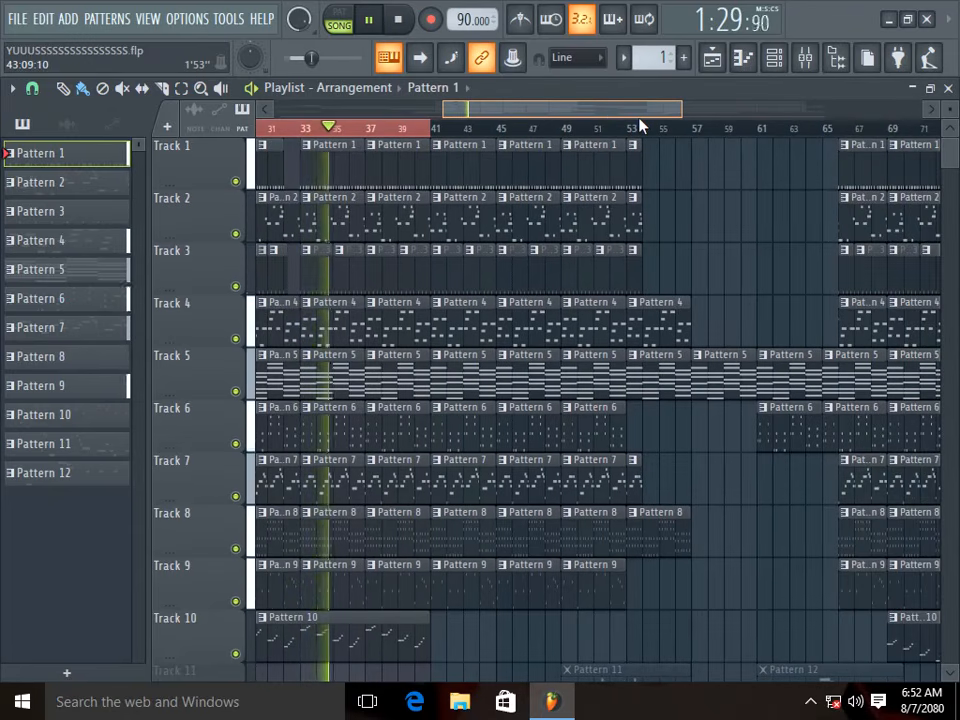
drag(640, 119, 641, 119)
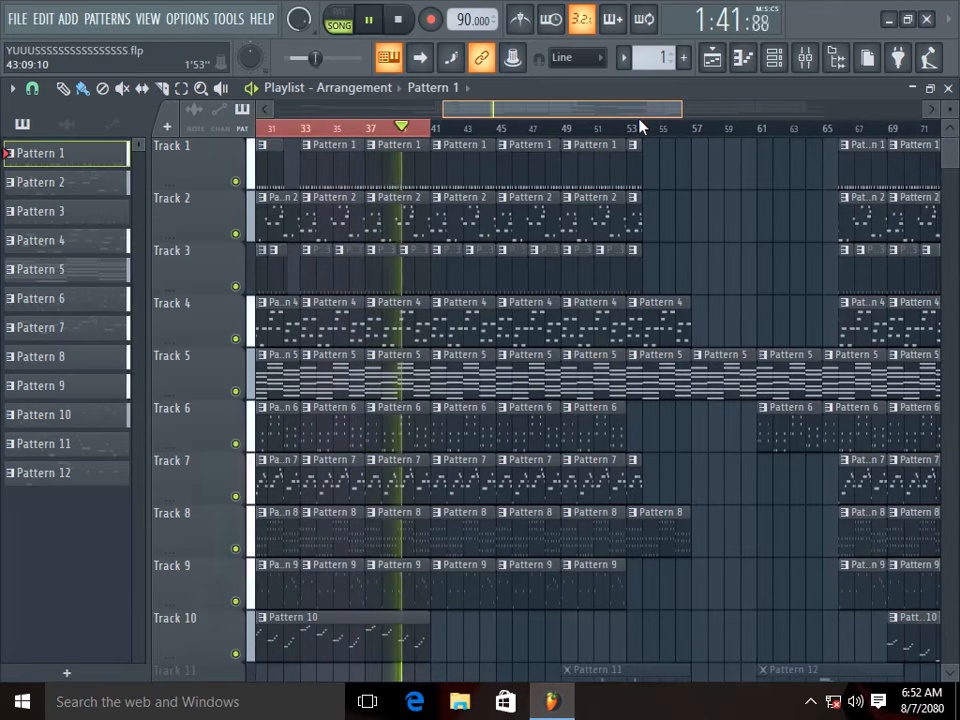
key(space)
Step: Turn on Track 11, which holds the Pattern 11 and Pattern 12 clips
drag(638, 117, 663, 110)
scroll(574, 522, down, 2)
scroll(577, 528, down, 2)
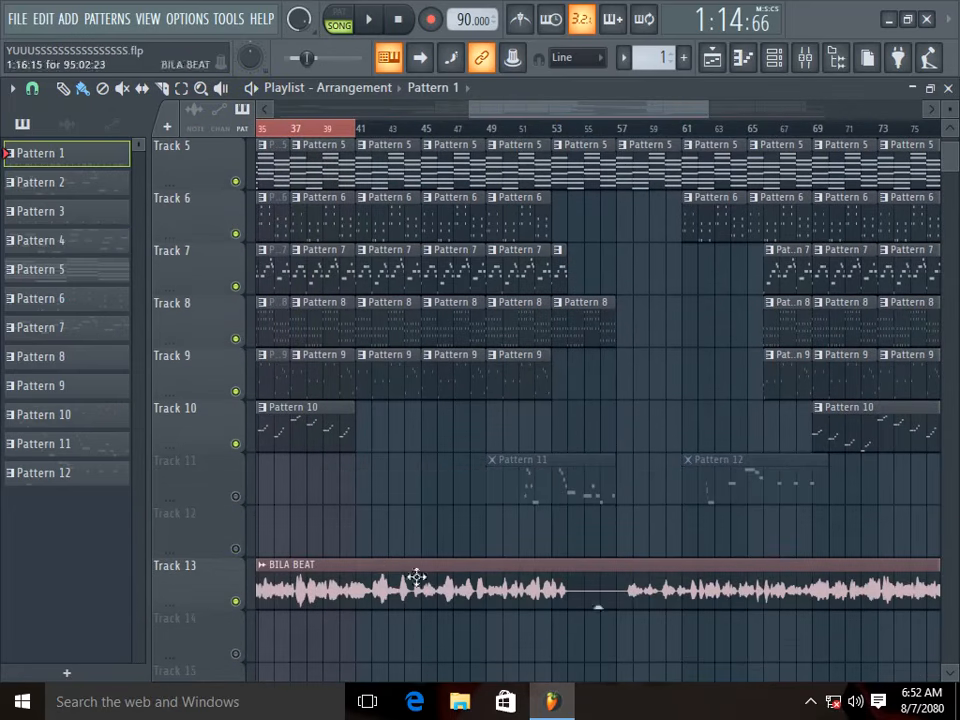
click(236, 496)
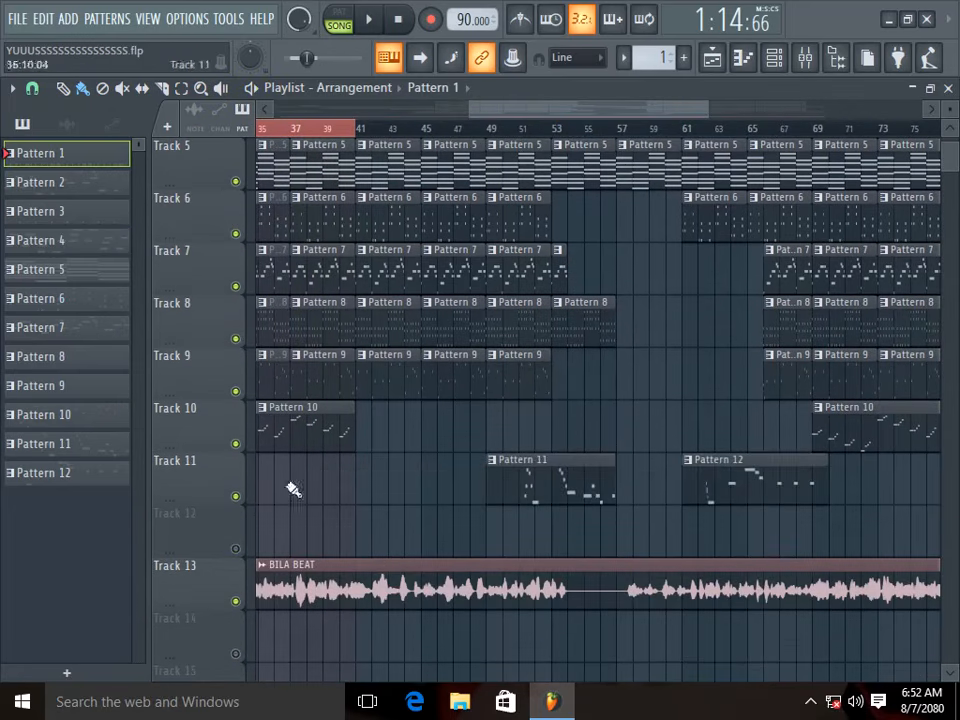
Step: Play the song from bar 49 to hear the Pattern 11 clip in the mix, and stop playback
click(395, 135)
click(490, 135)
key(space)
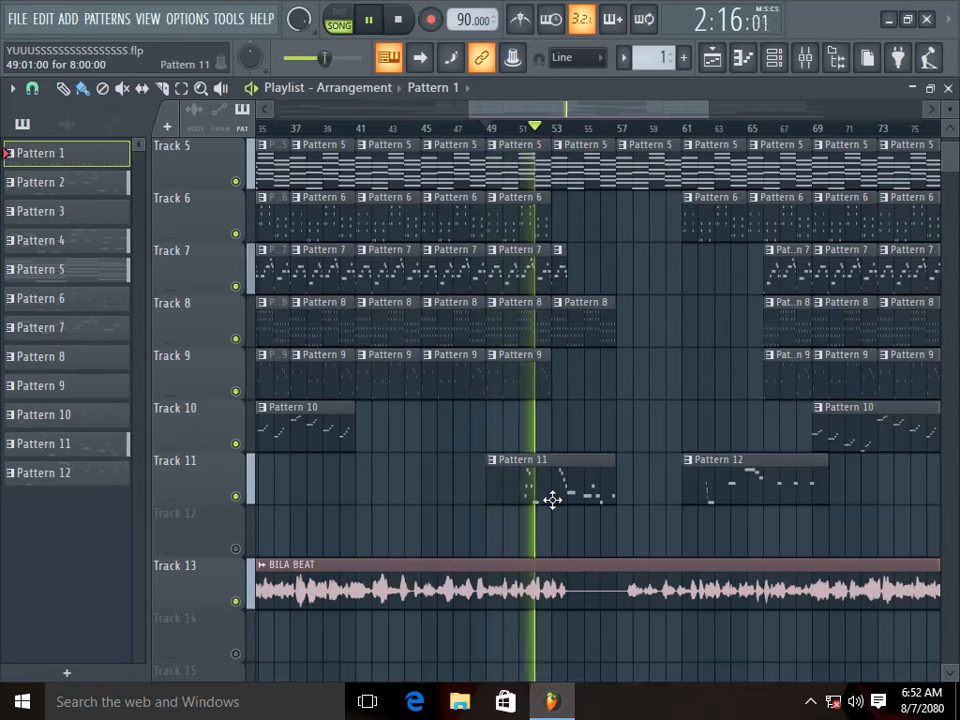
key(space)
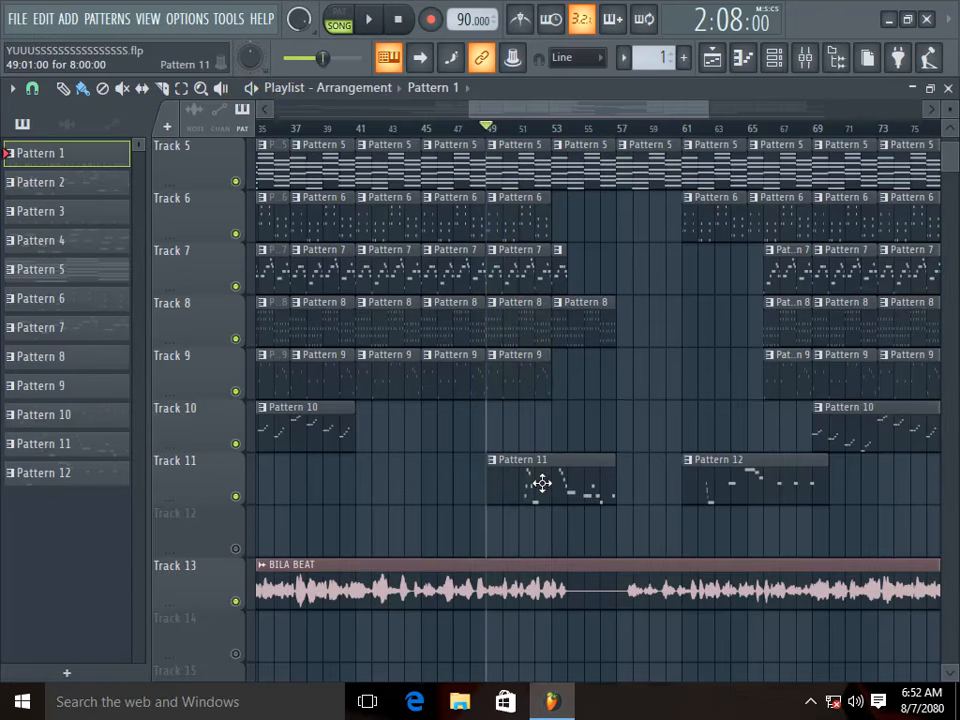
Step: Open Pattern 11's Orchestral notes in the piano roll, and follow them through to the end while the song plays
double_click(541, 480)
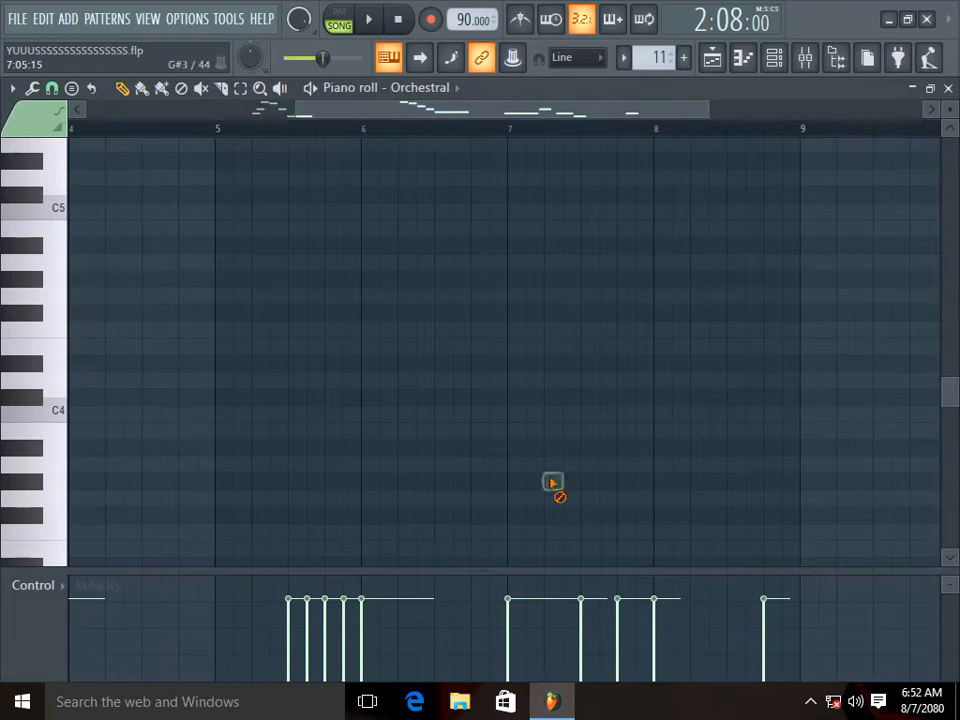
drag(558, 118, 290, 124)
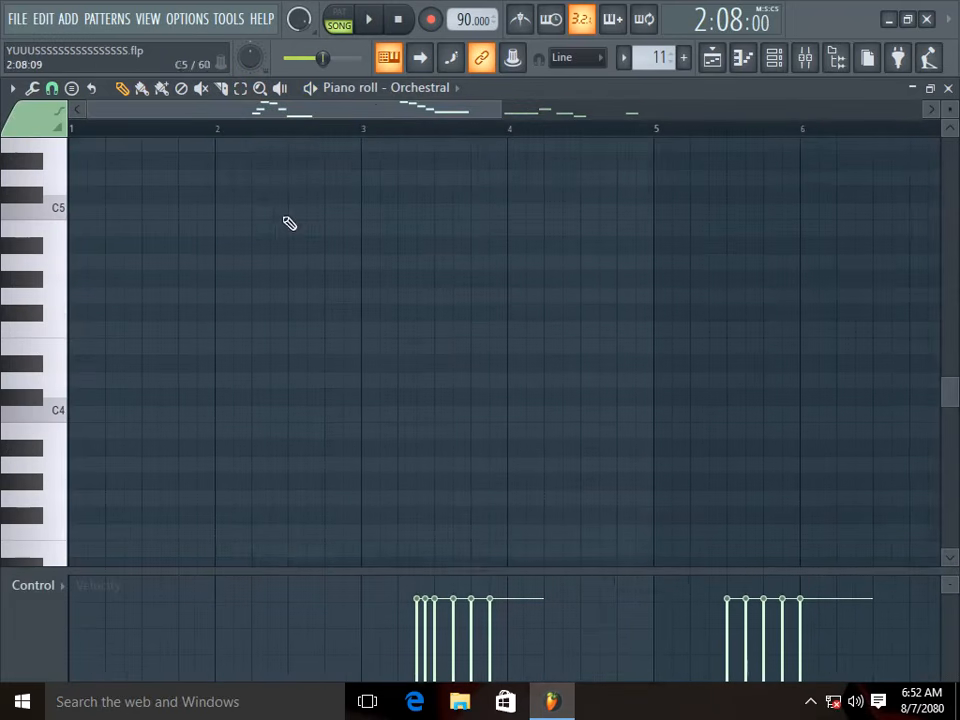
scroll(300, 222, up, 6)
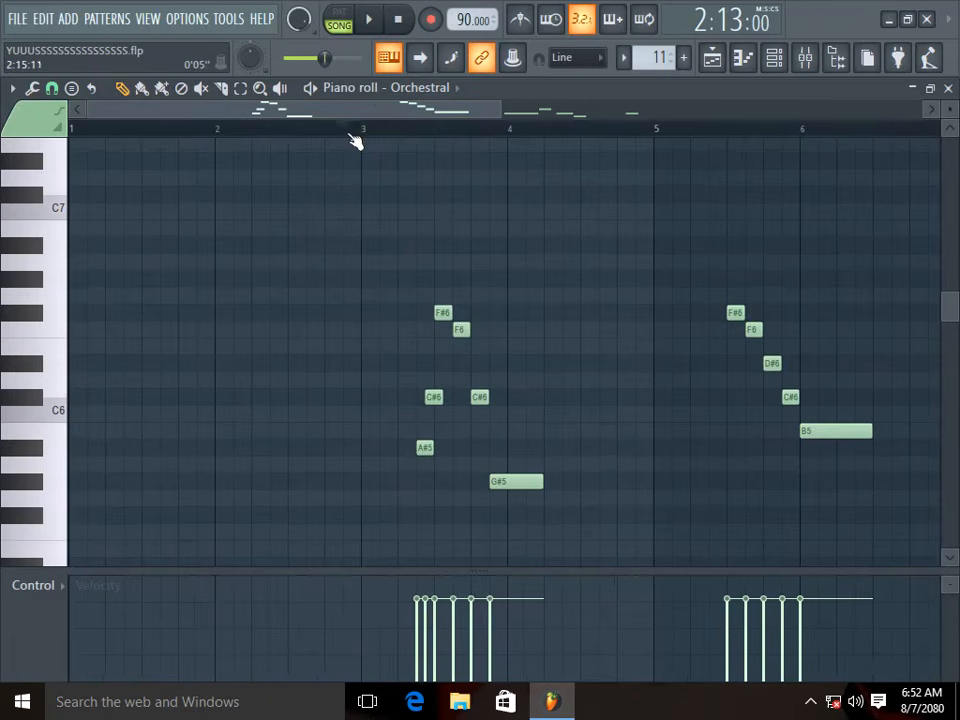
key(space)
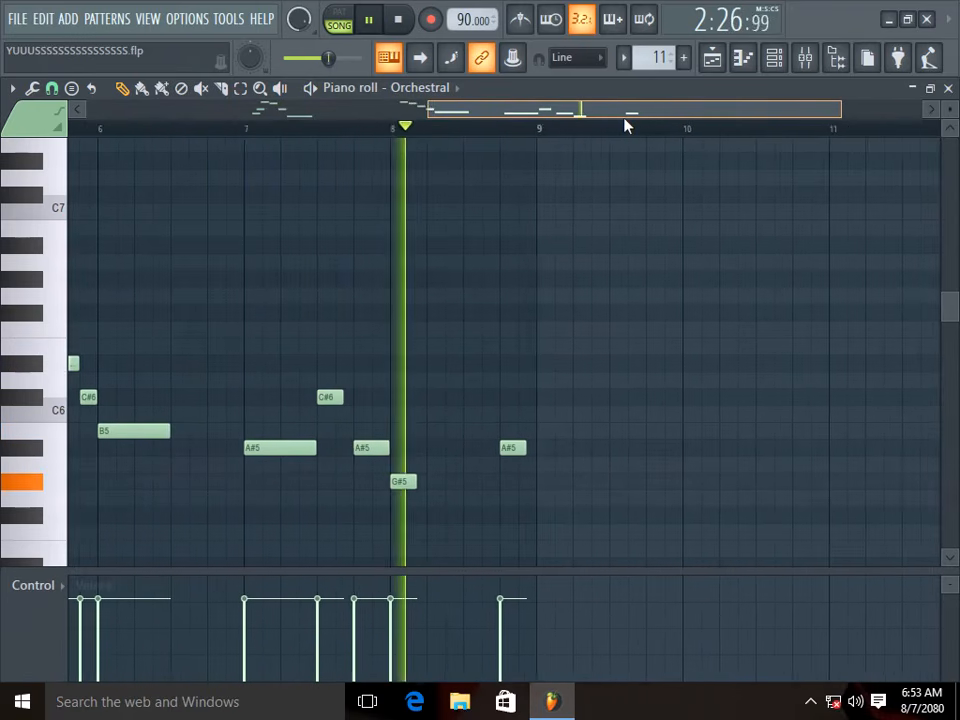
scroll(609, 215, down, 5)
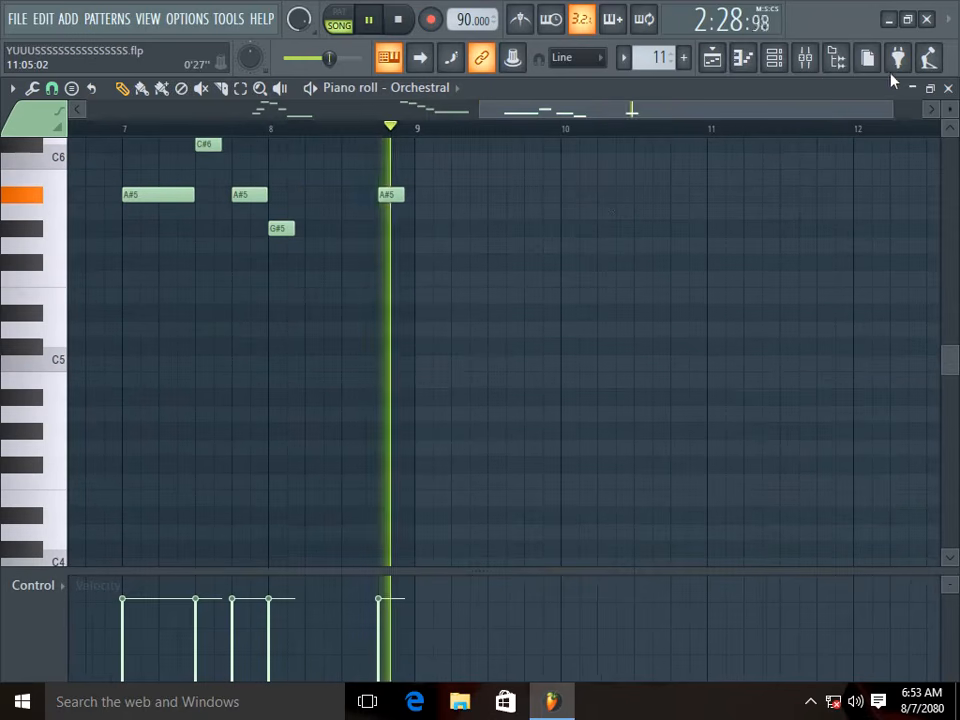
Step: Return to the playlist, and play the song from bar 61 to hear Pattern 12 lead into the following section
click(949, 88)
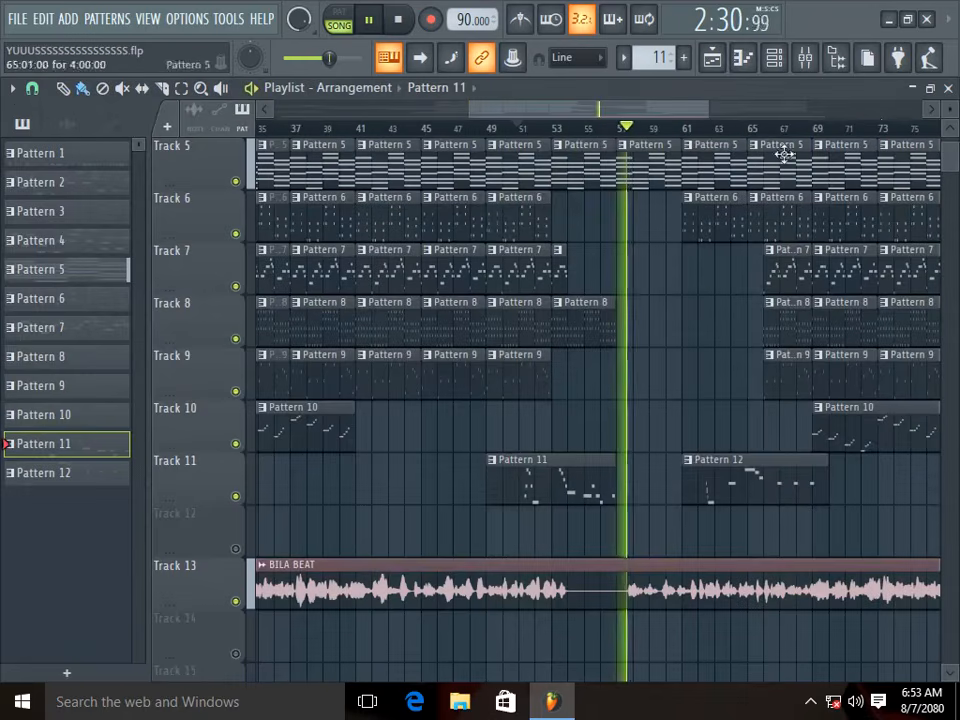
drag(568, 103, 619, 122)
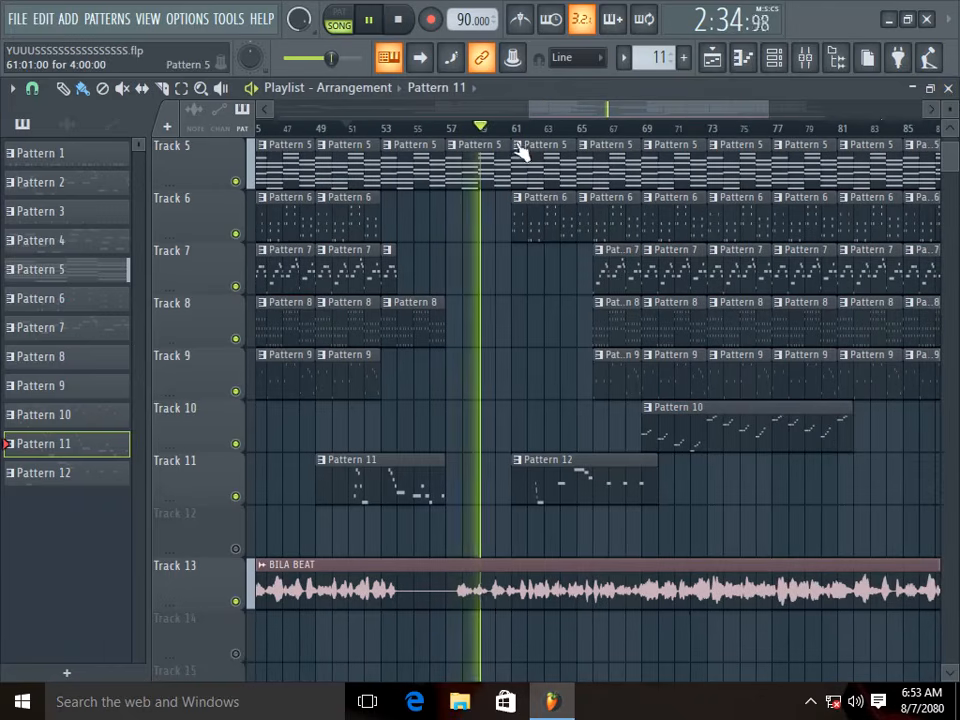
key(space)
drag(621, 119, 576, 270)
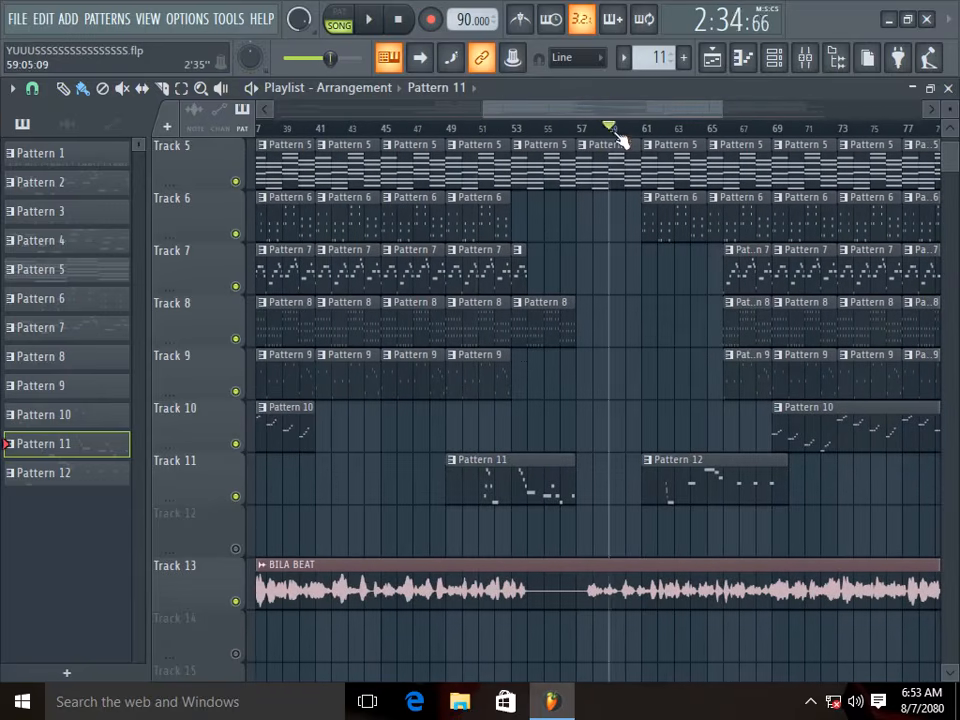
key(space)
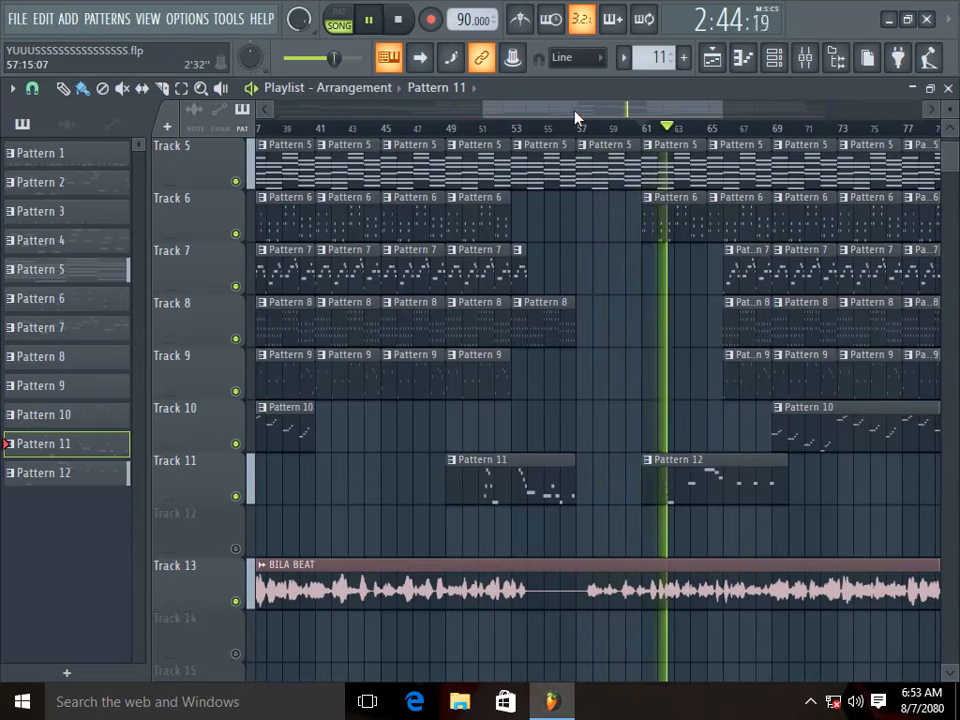
drag(575, 117, 693, 170)
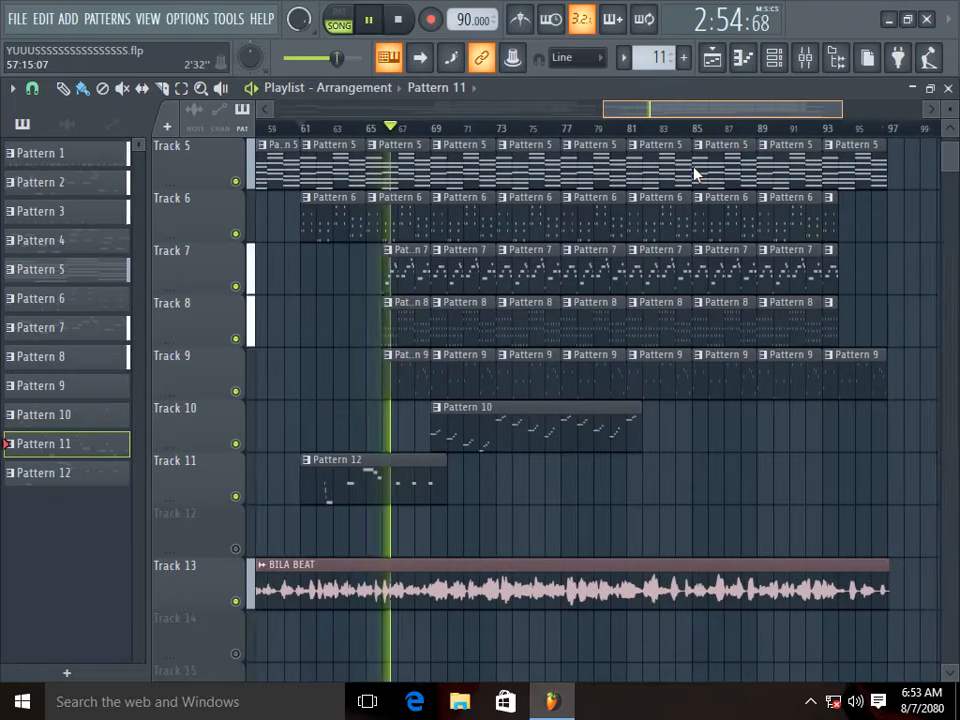
Step: Stop playback, show the whole arrangement in the playlist, and return the song position to bar 1
key(space)
scroll(589, 171, left, 10)
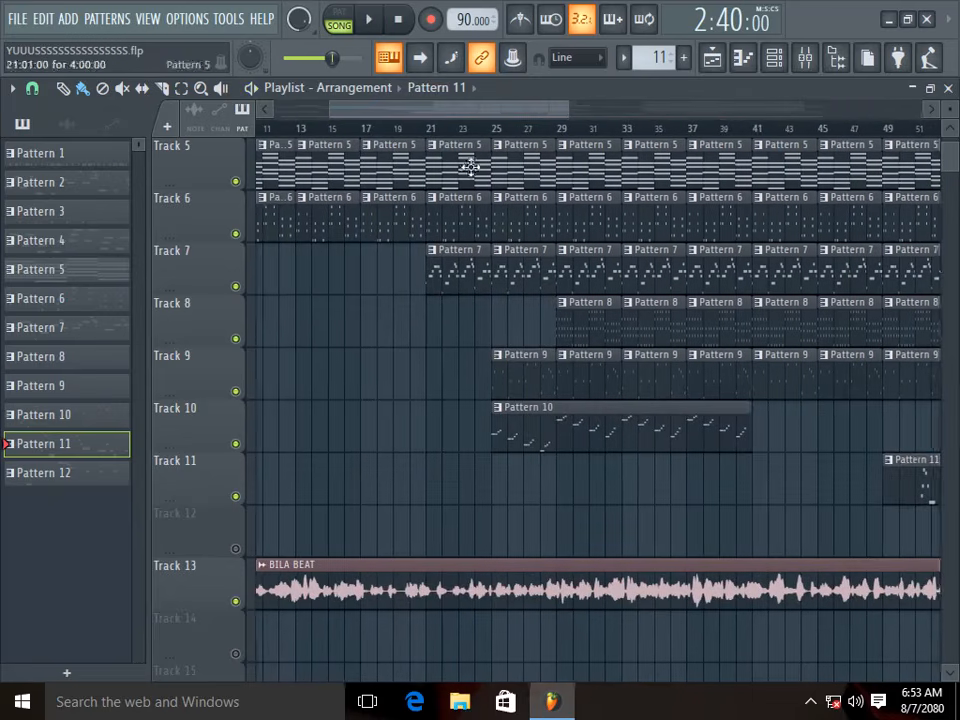
click(622, 58)
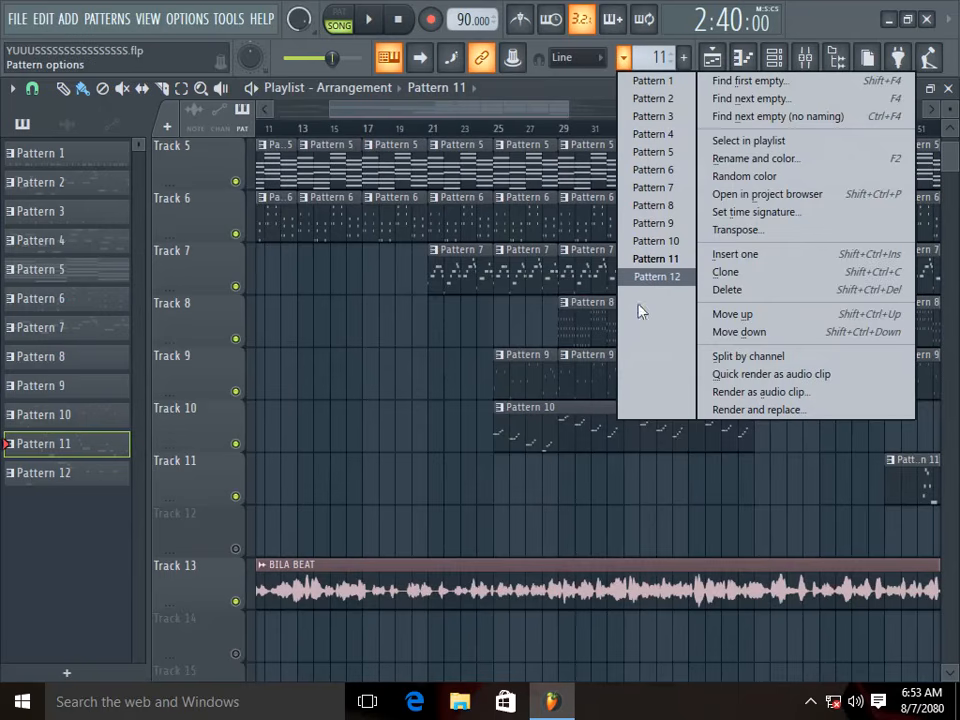
click(441, 339)
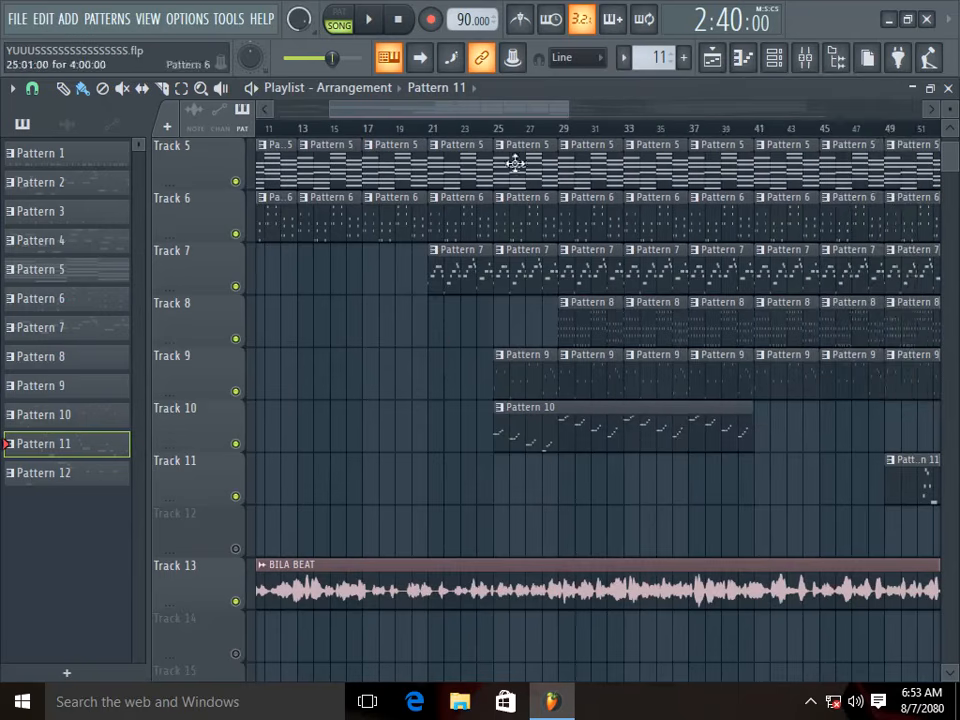
drag(568, 114, 935, 114)
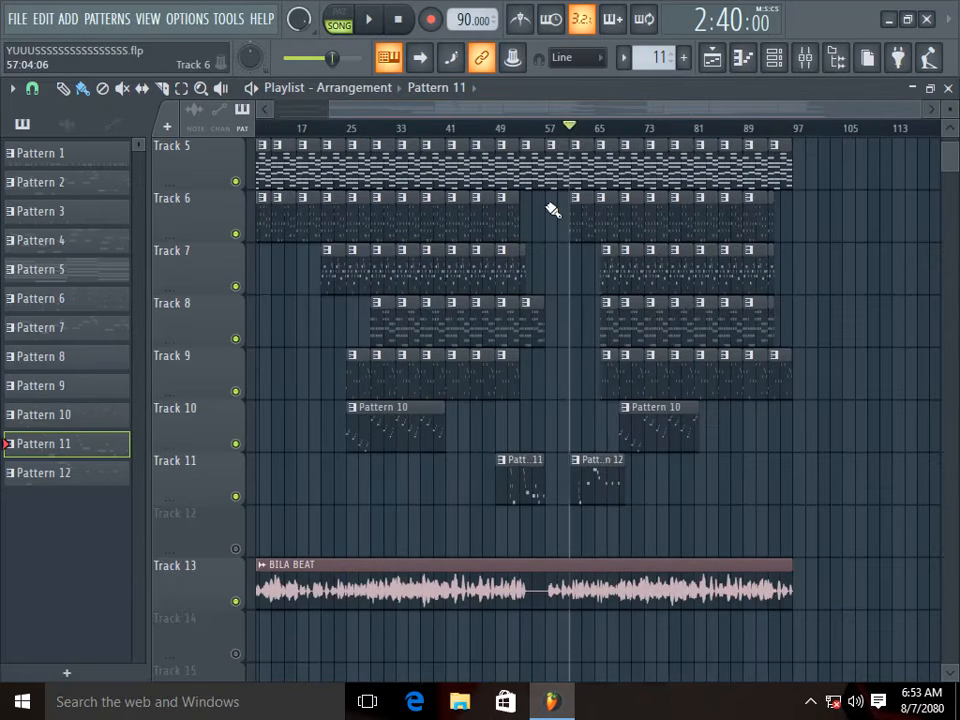
drag(290, 130, 21, 130)
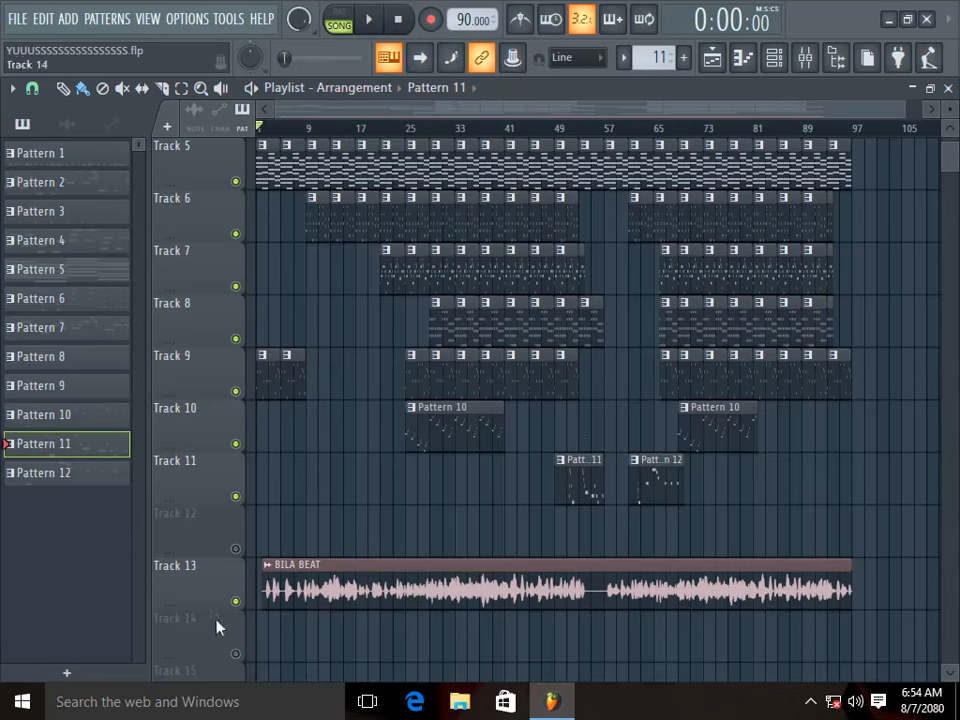
Step: Mute Track 13's BILA BEAT vocal, and play the instrumental from the start and again from about bar 20
click(237, 602)
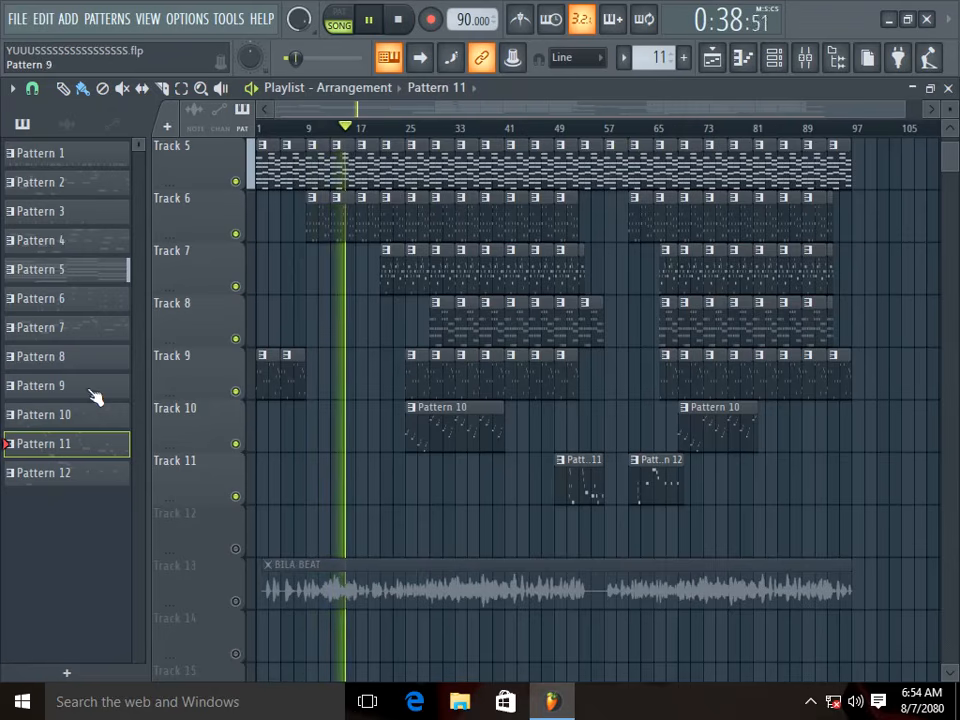
click(376, 134)
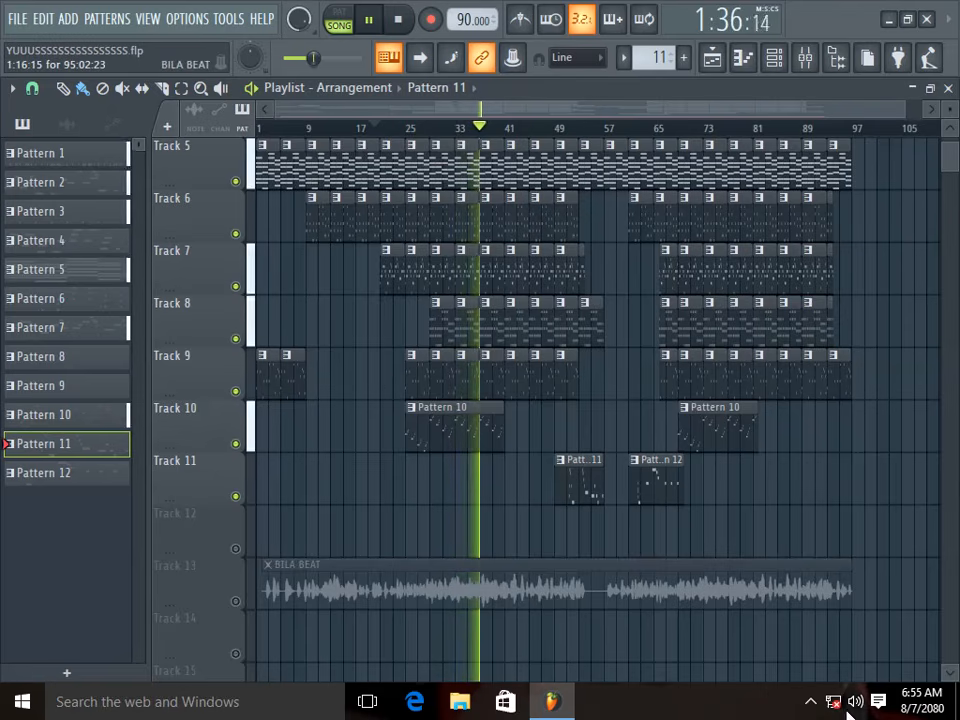
click(813, 703)
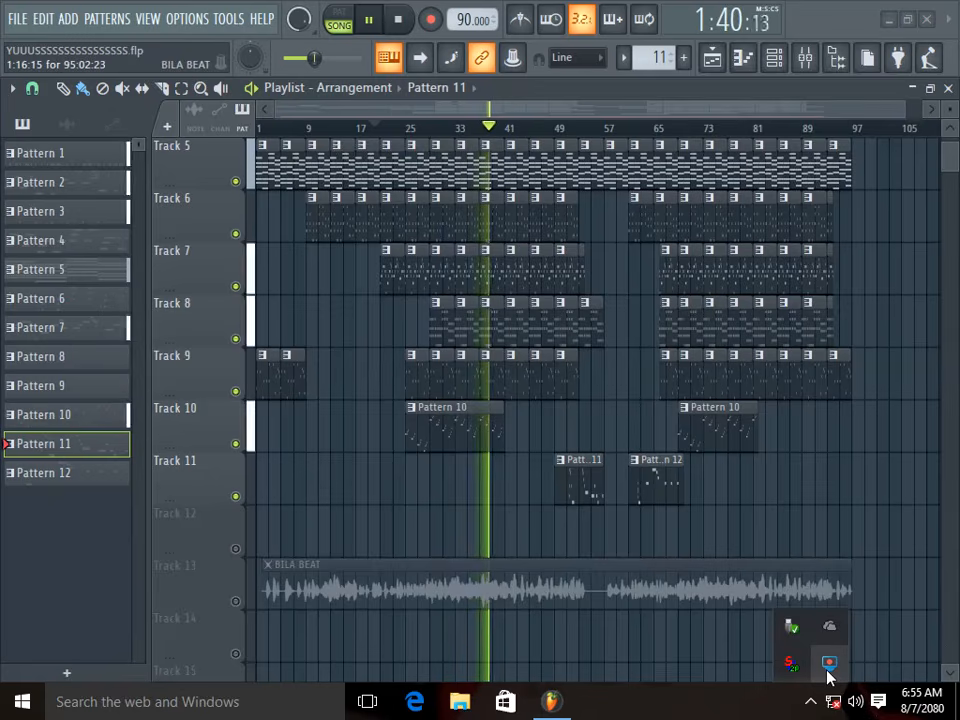
click(828, 665)
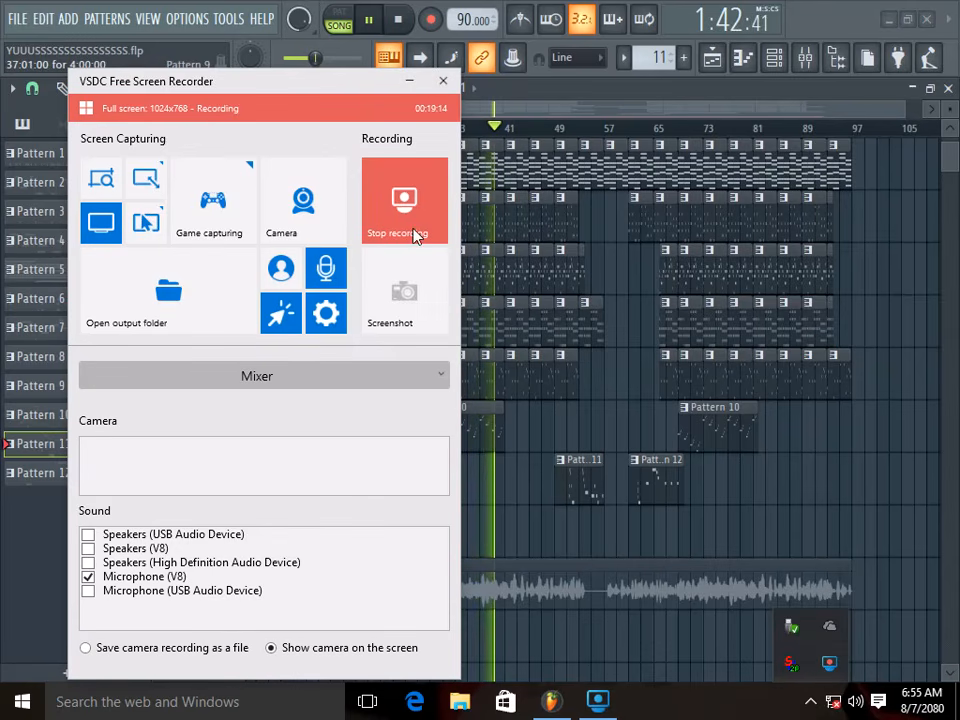